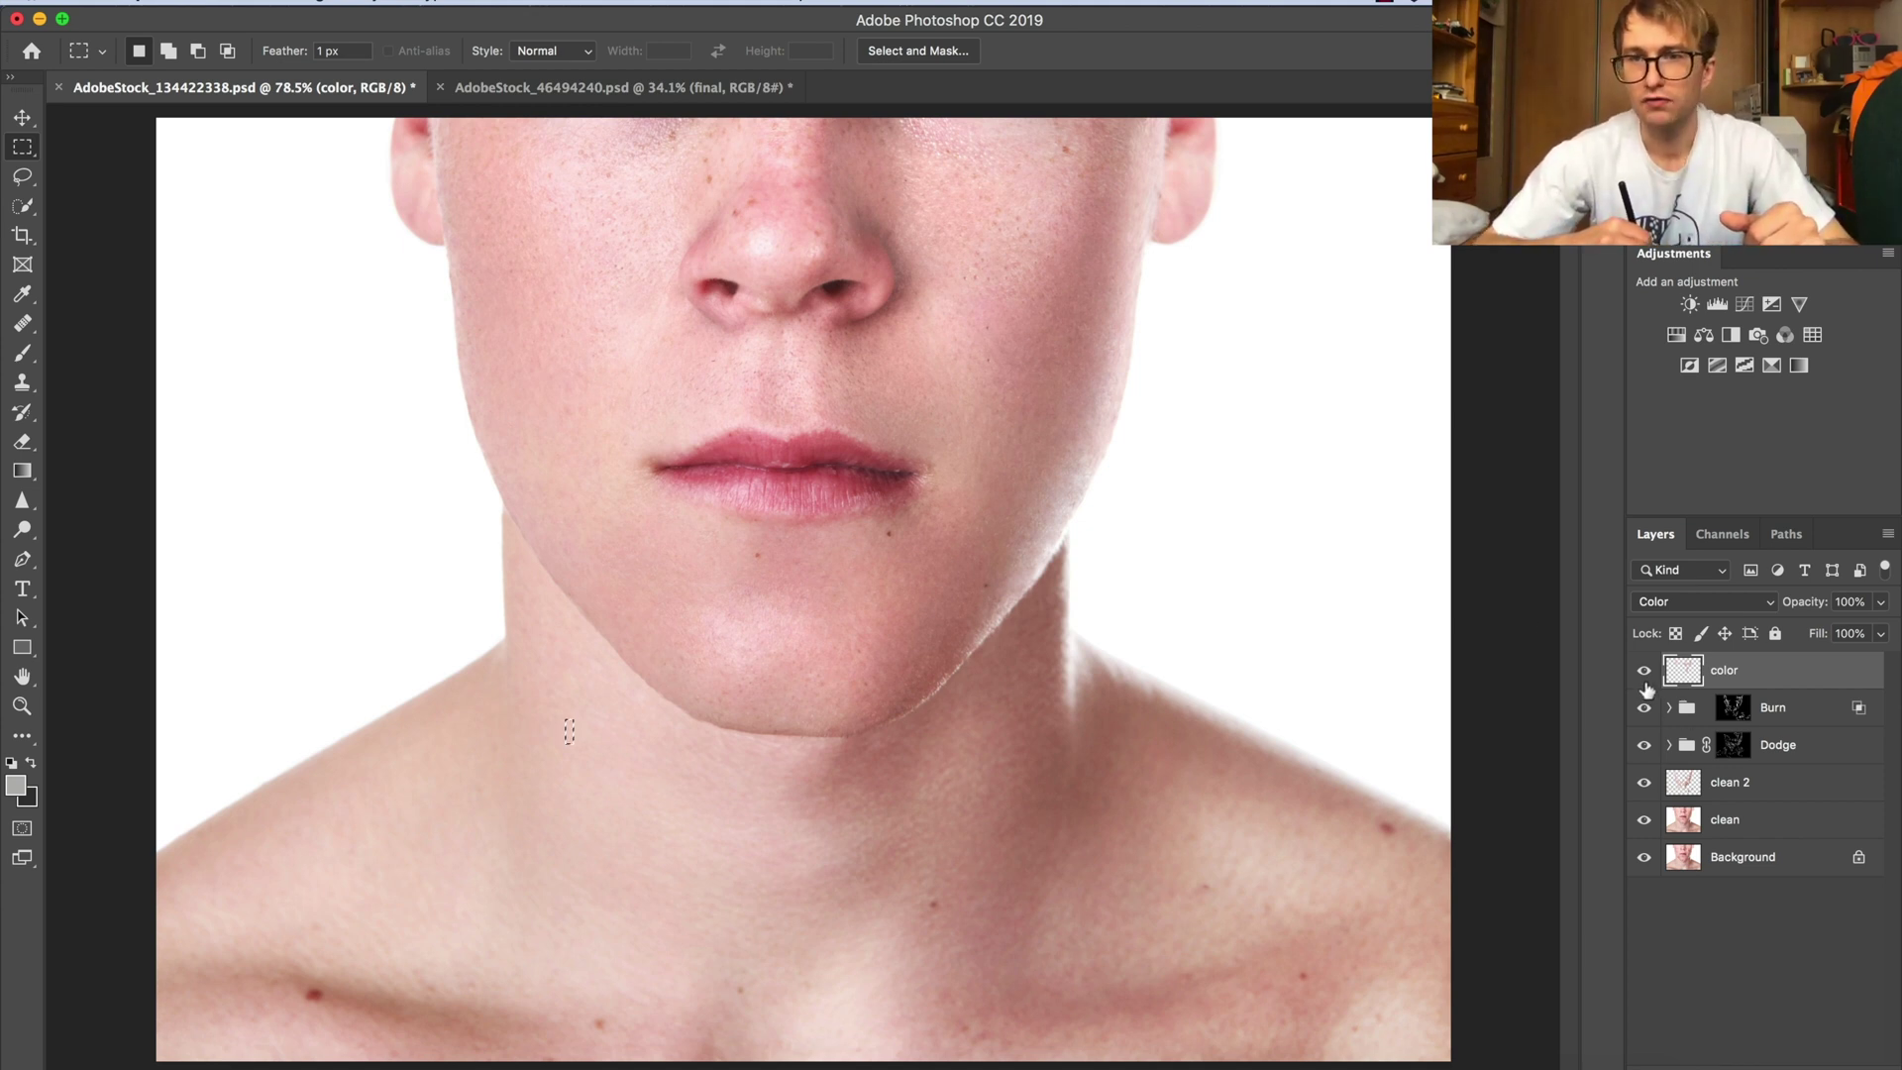
Hide the color, Burn, Dodge, clean 2 and clean layers to reveal the blemished Background.
mouse_move(1645, 683)
left_mouse_down()
mouse_move(1645, 824)
mouse_move(1476, 769)
left_mouse_up()
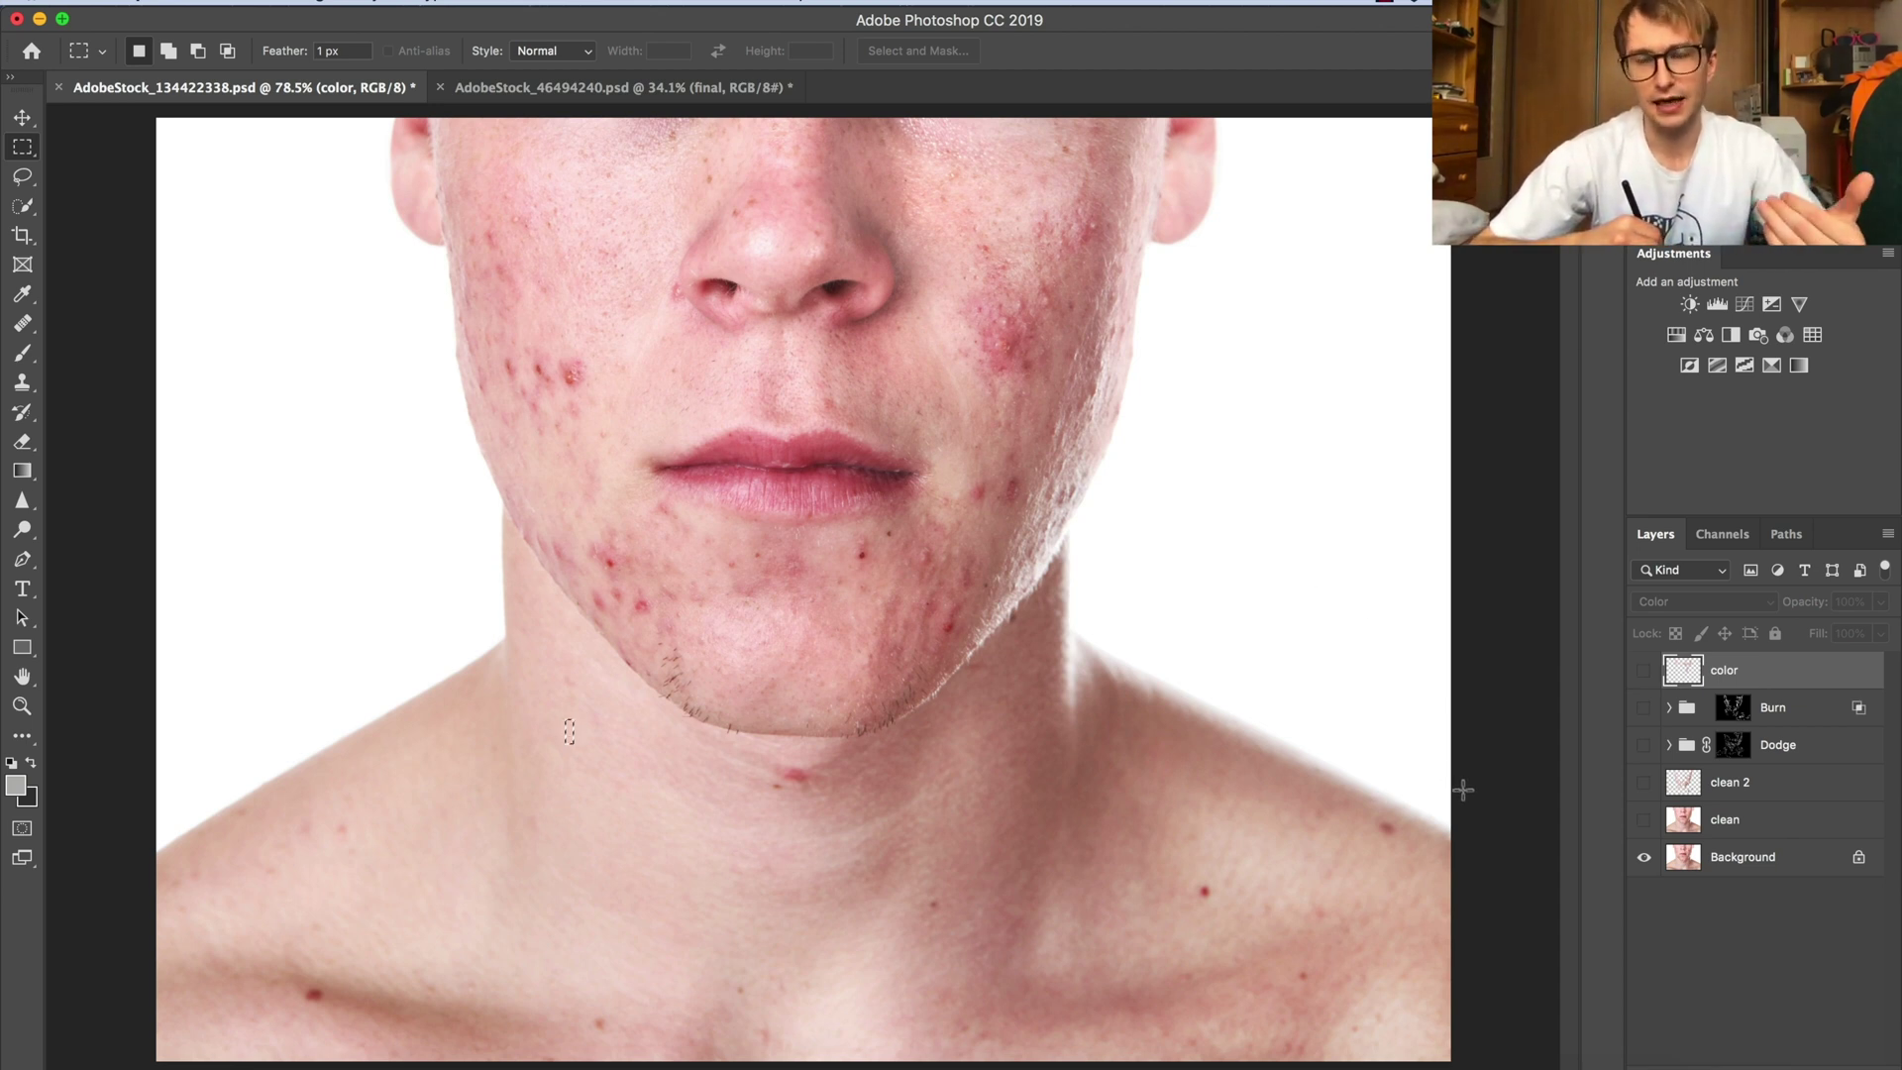
Show the clean and clean 2 layers, toggling clean 2 to compare the chin before and after.
left_click(1643, 819)
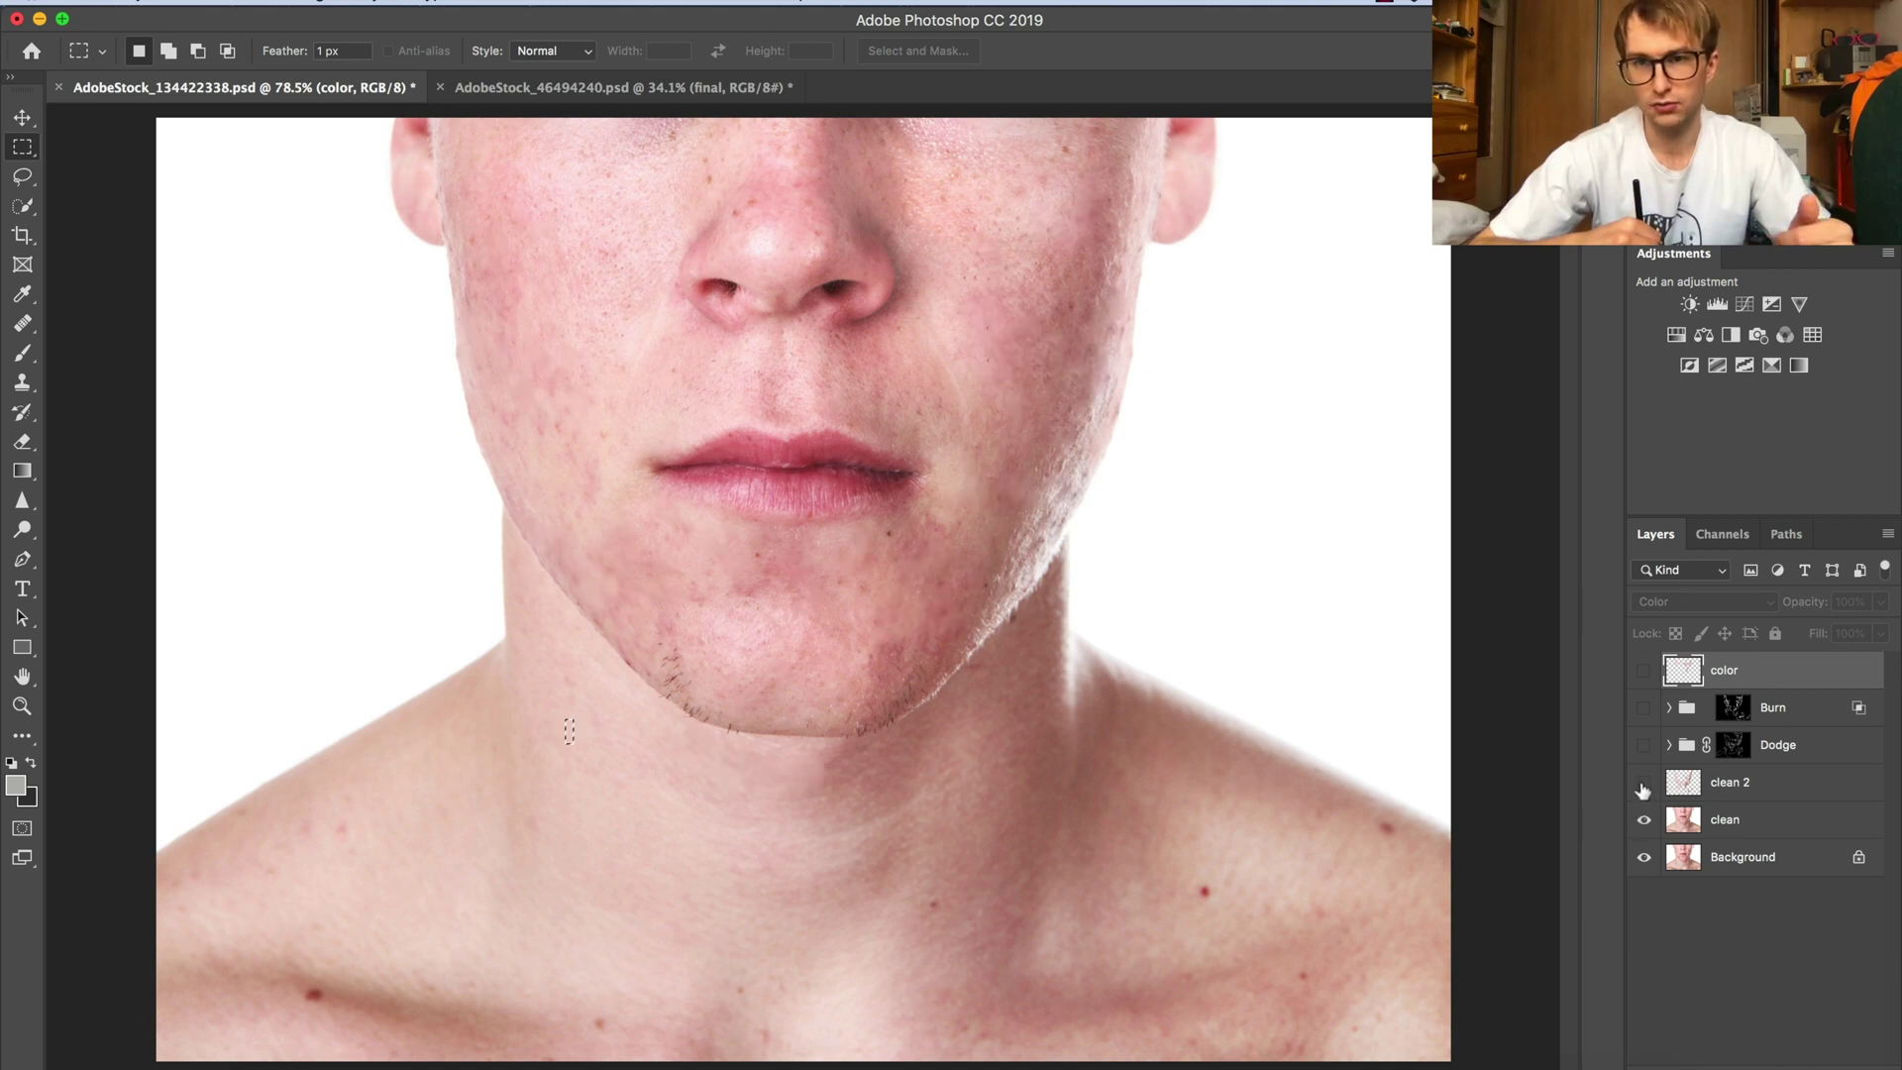
left_click(1643, 783)
left_click(1644, 783)
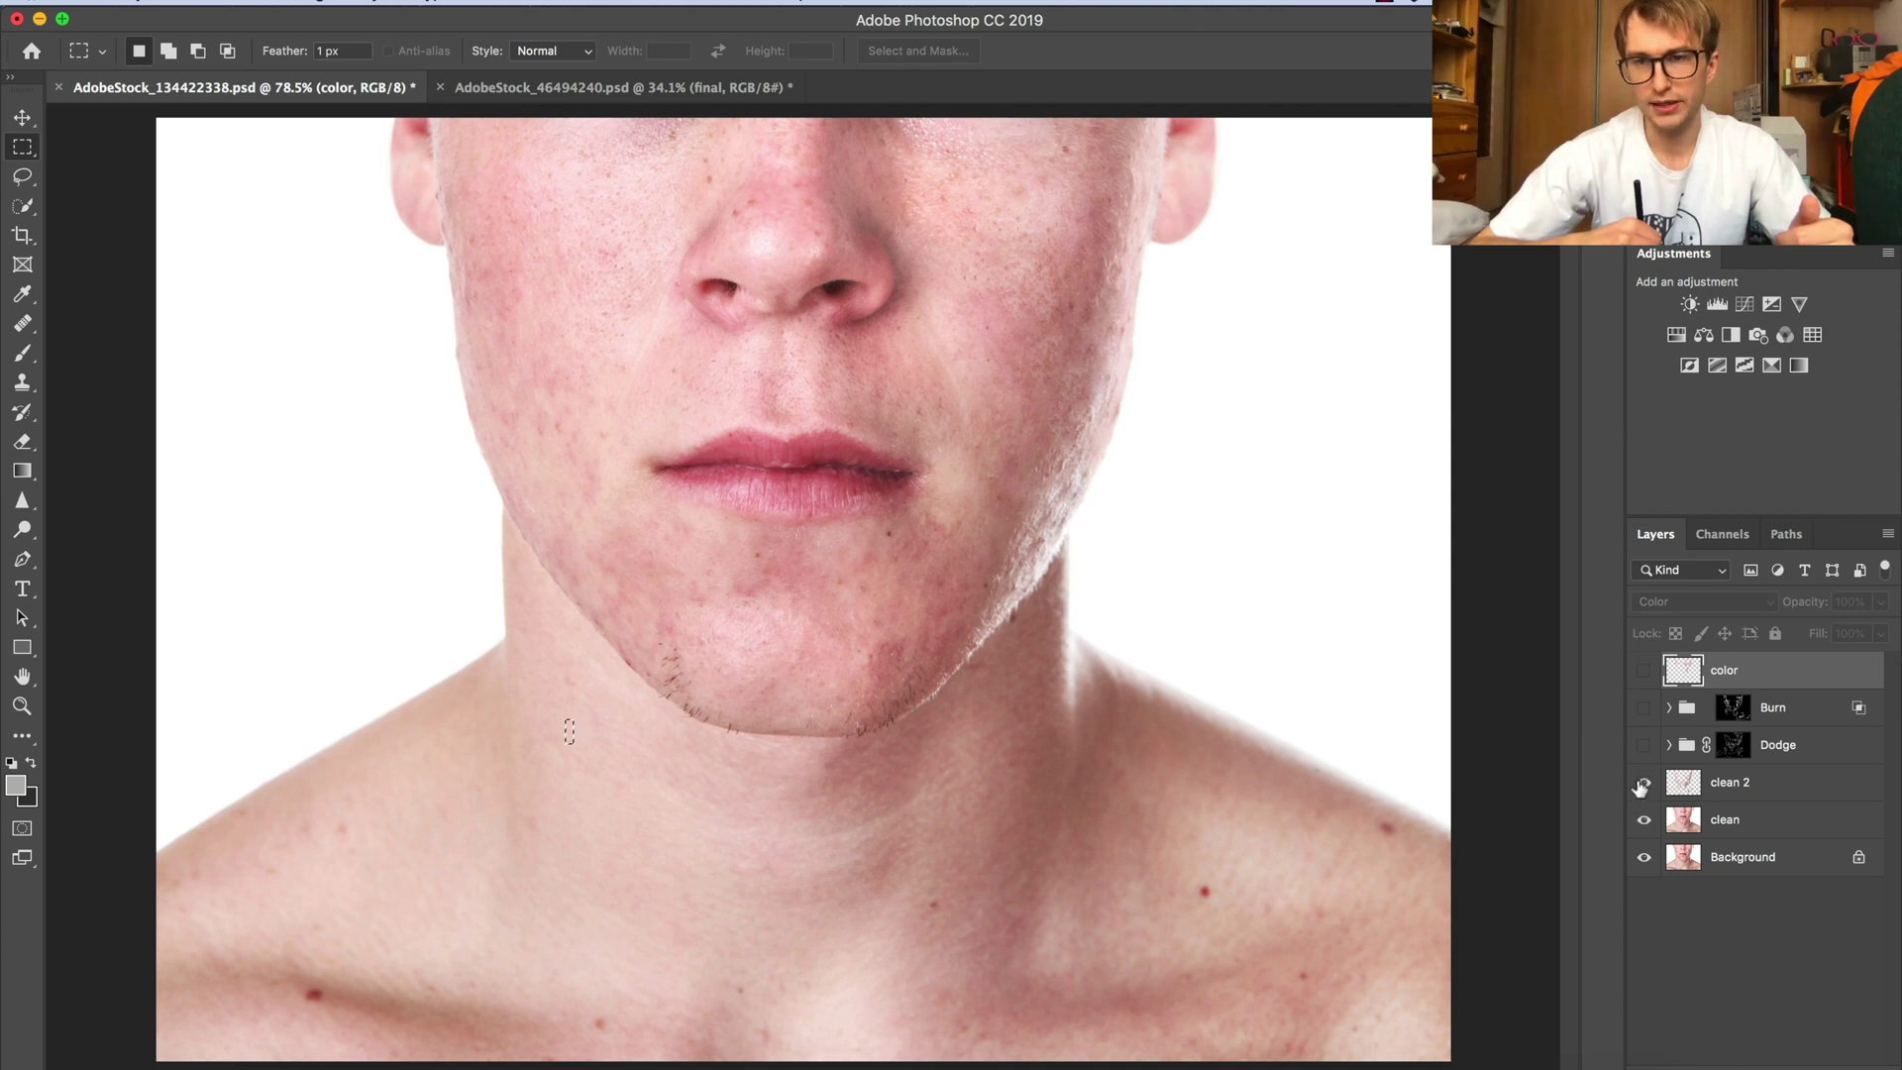
left_click(1643, 783)
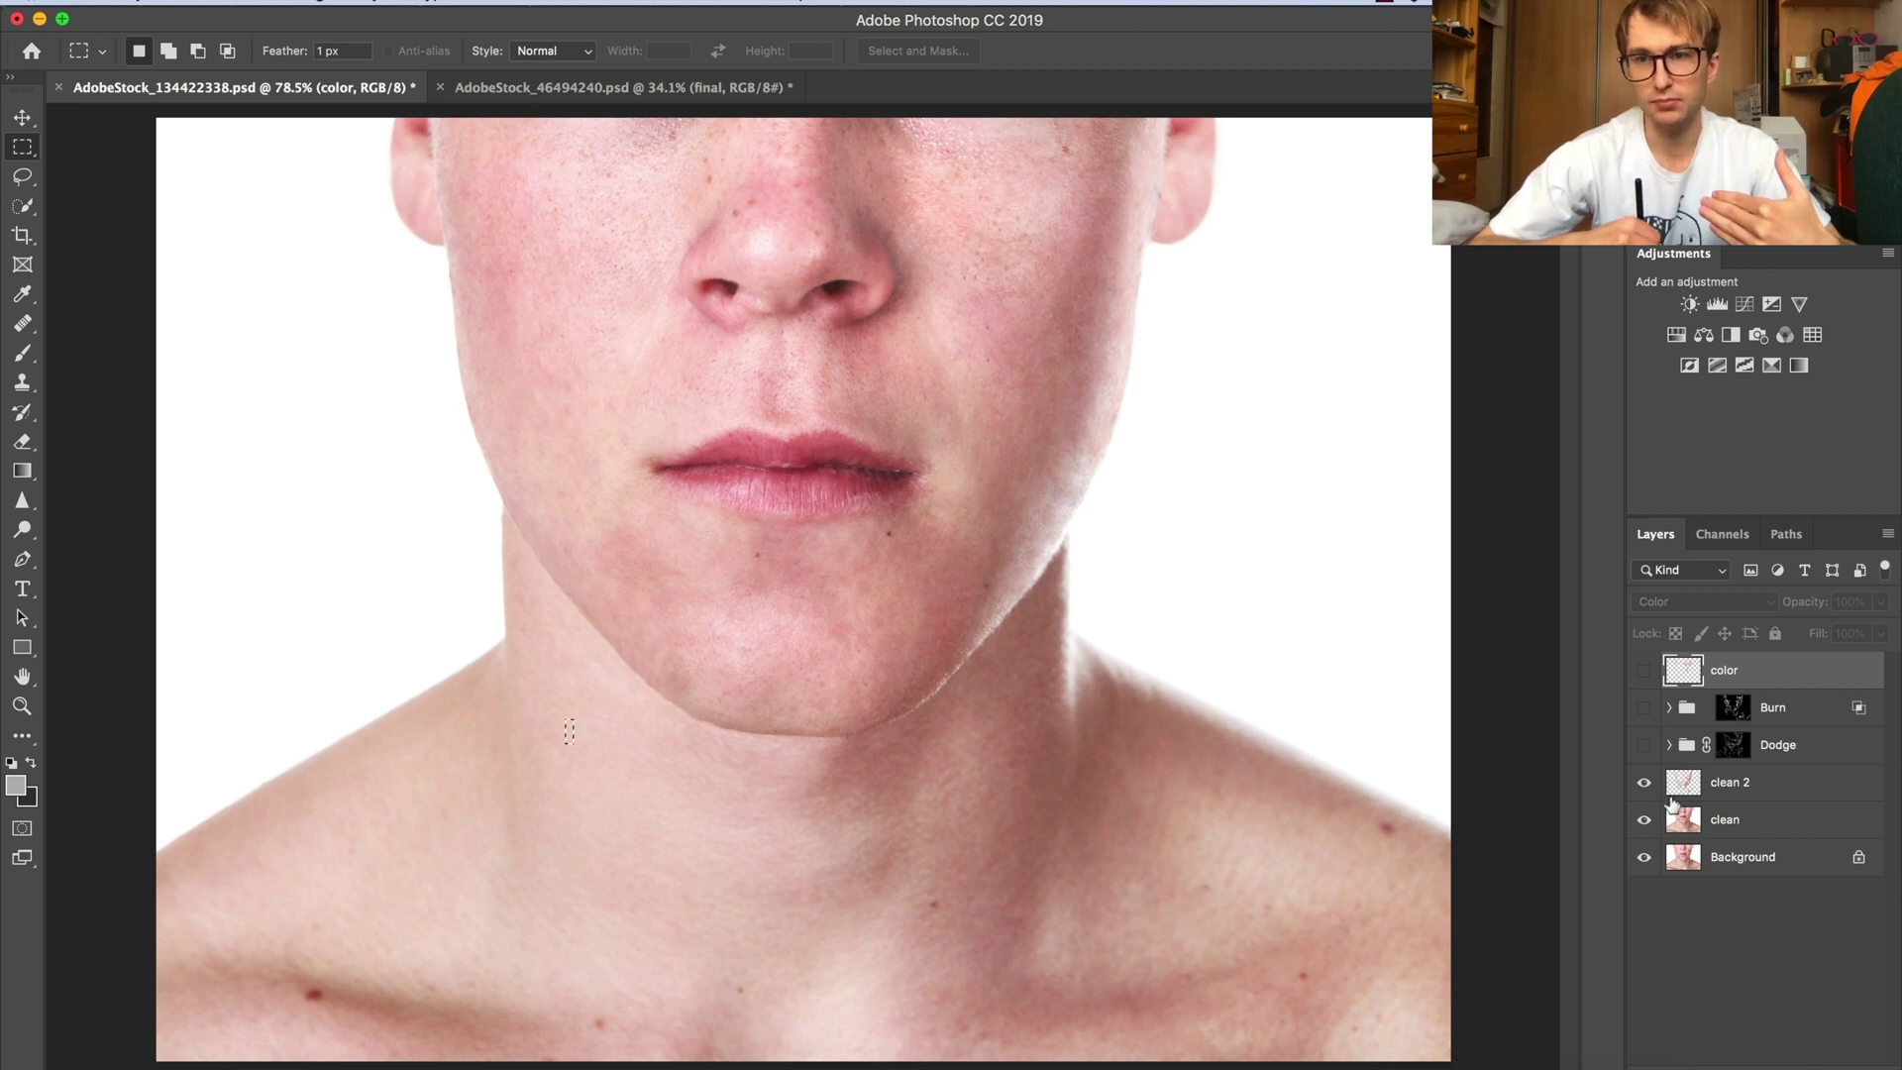
left_click(1644, 783)
left_click(1645, 783)
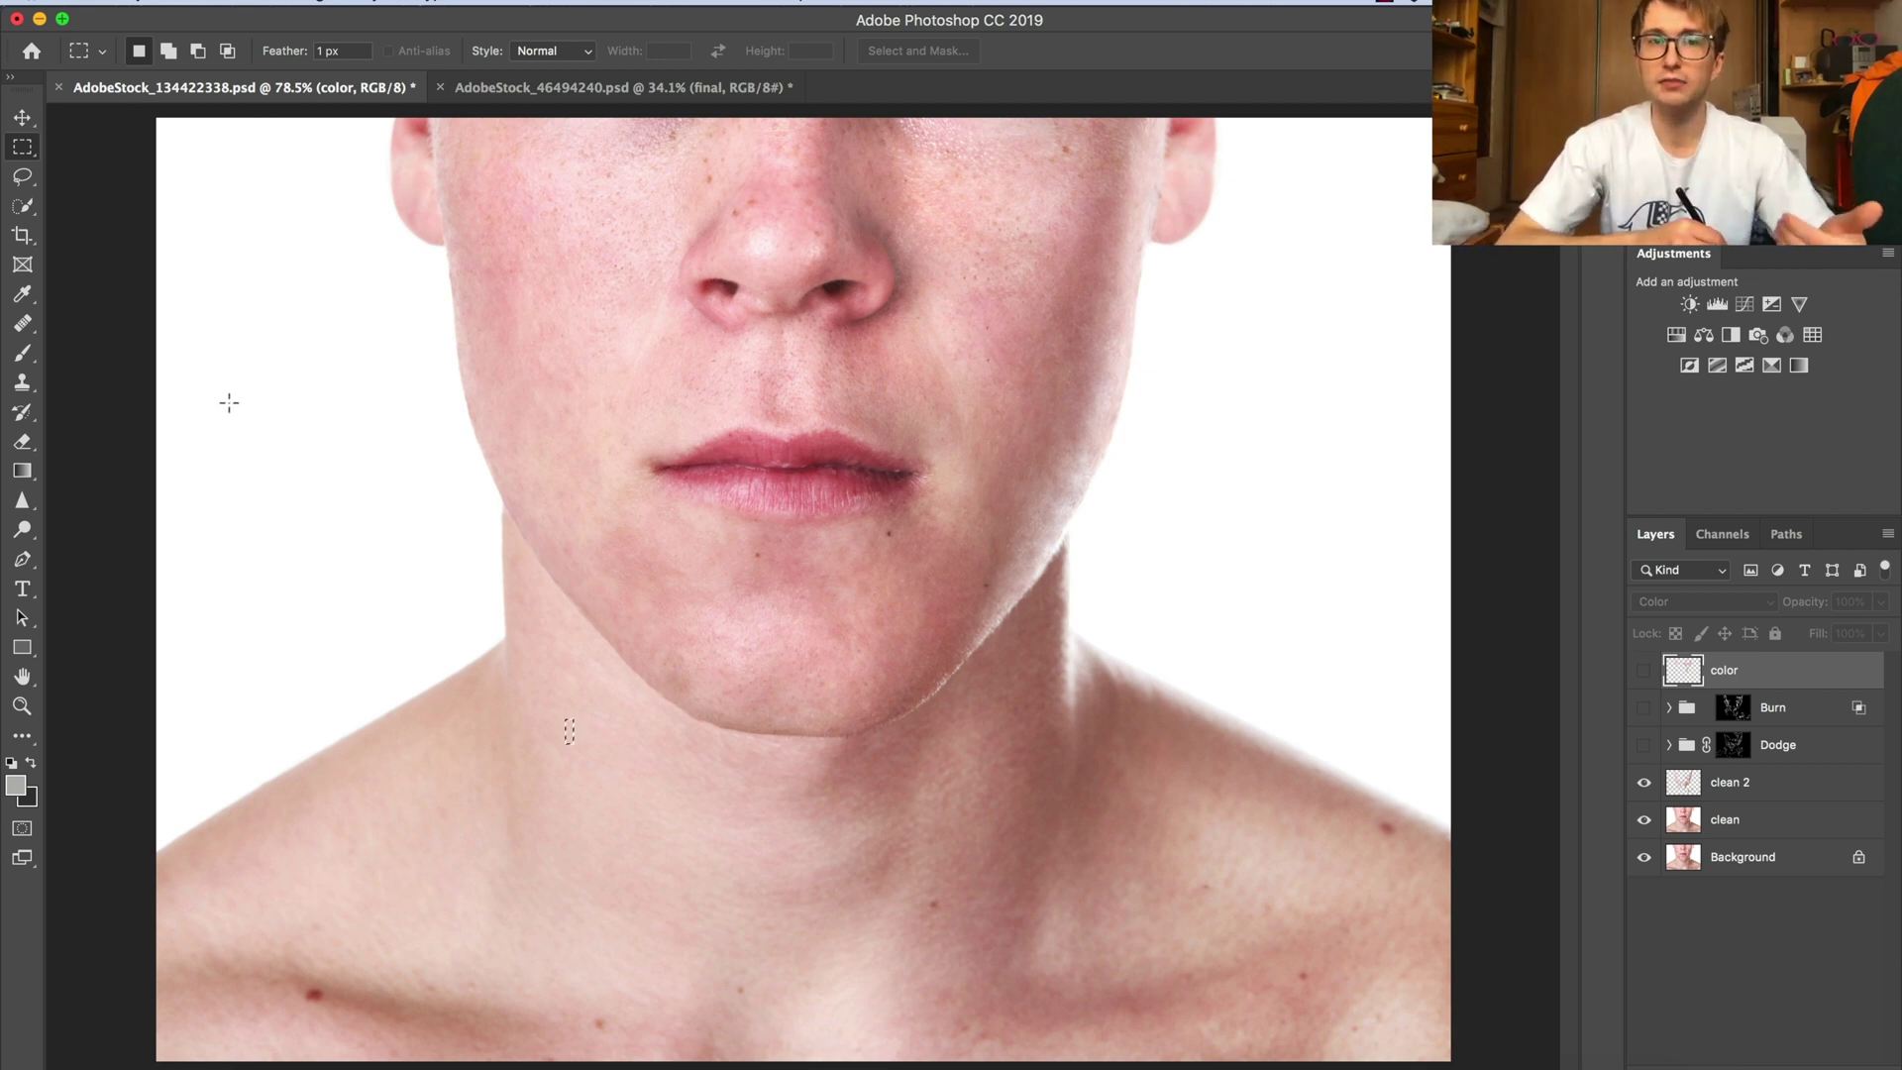
left_click(22, 323)
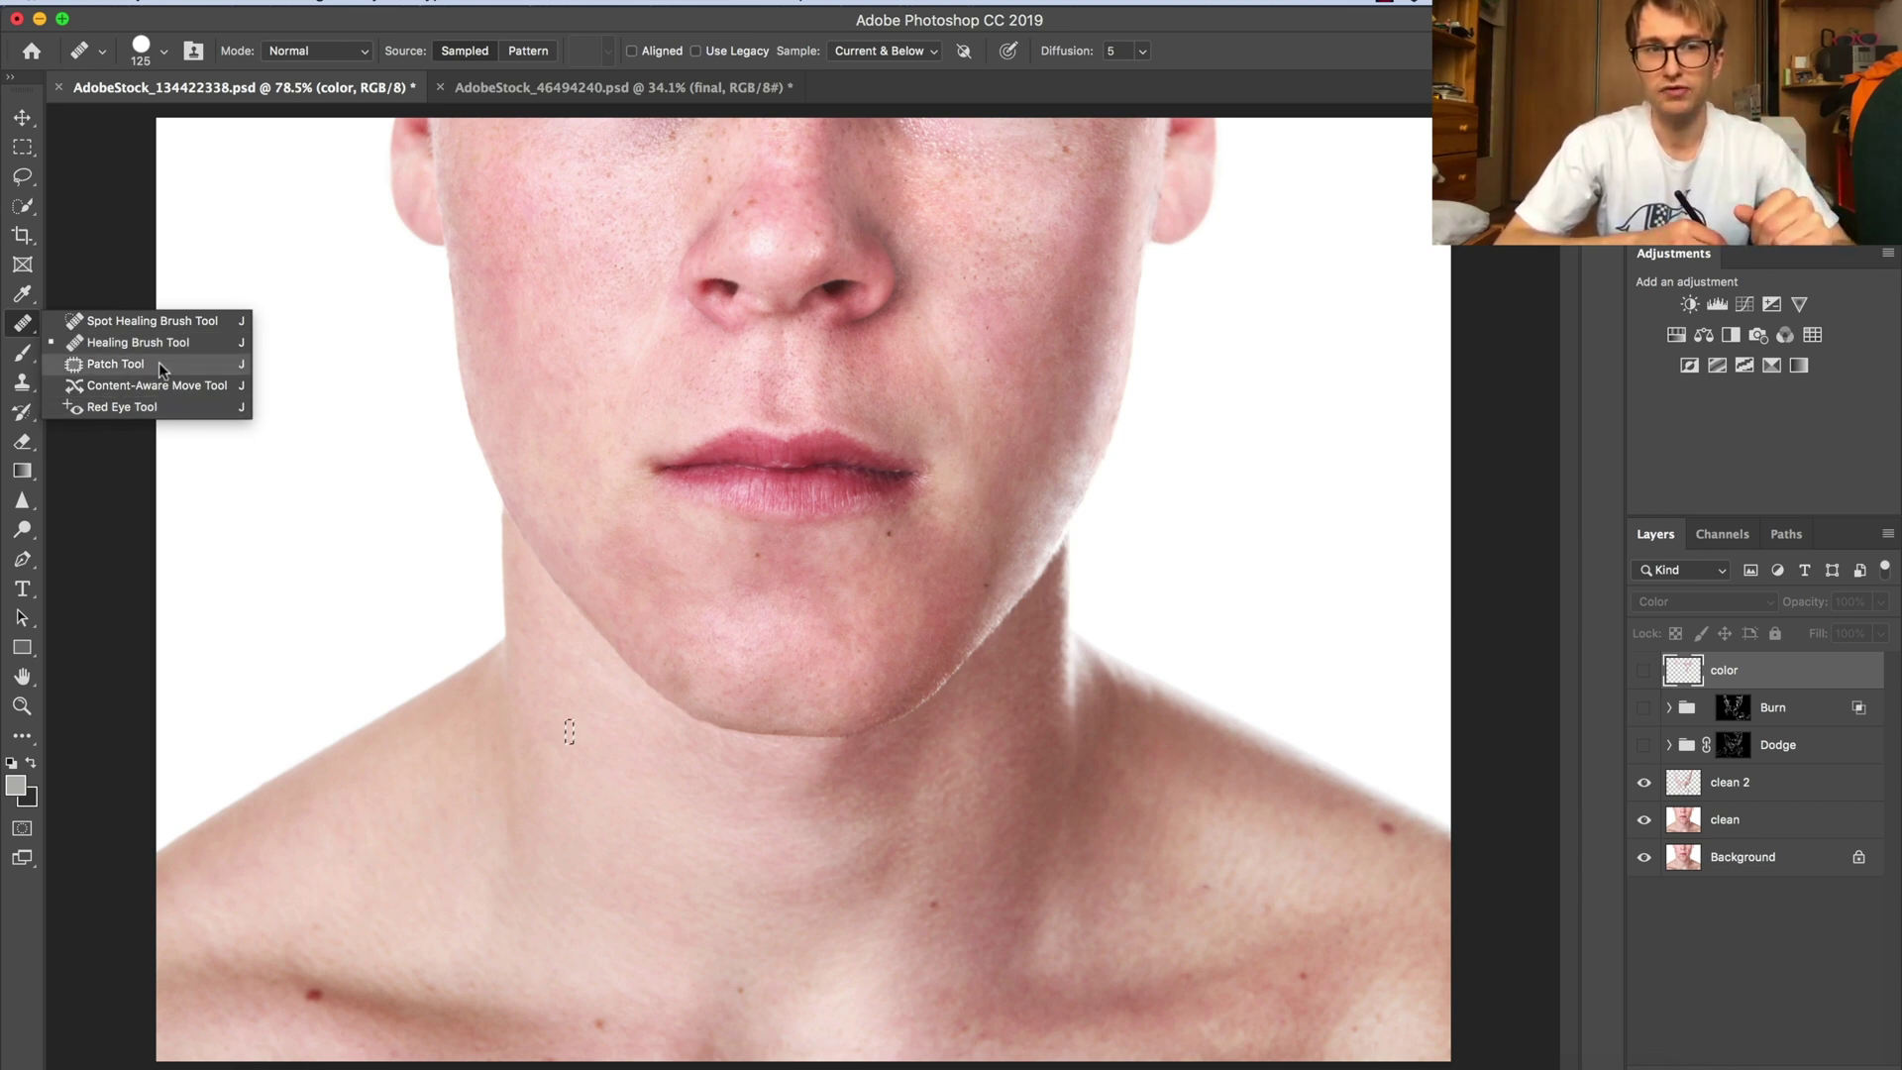
Select clean 2 as the working layer and zoom in on the chin, mouth and upper lip.
left_click(1684, 832)
left_click(1690, 835)
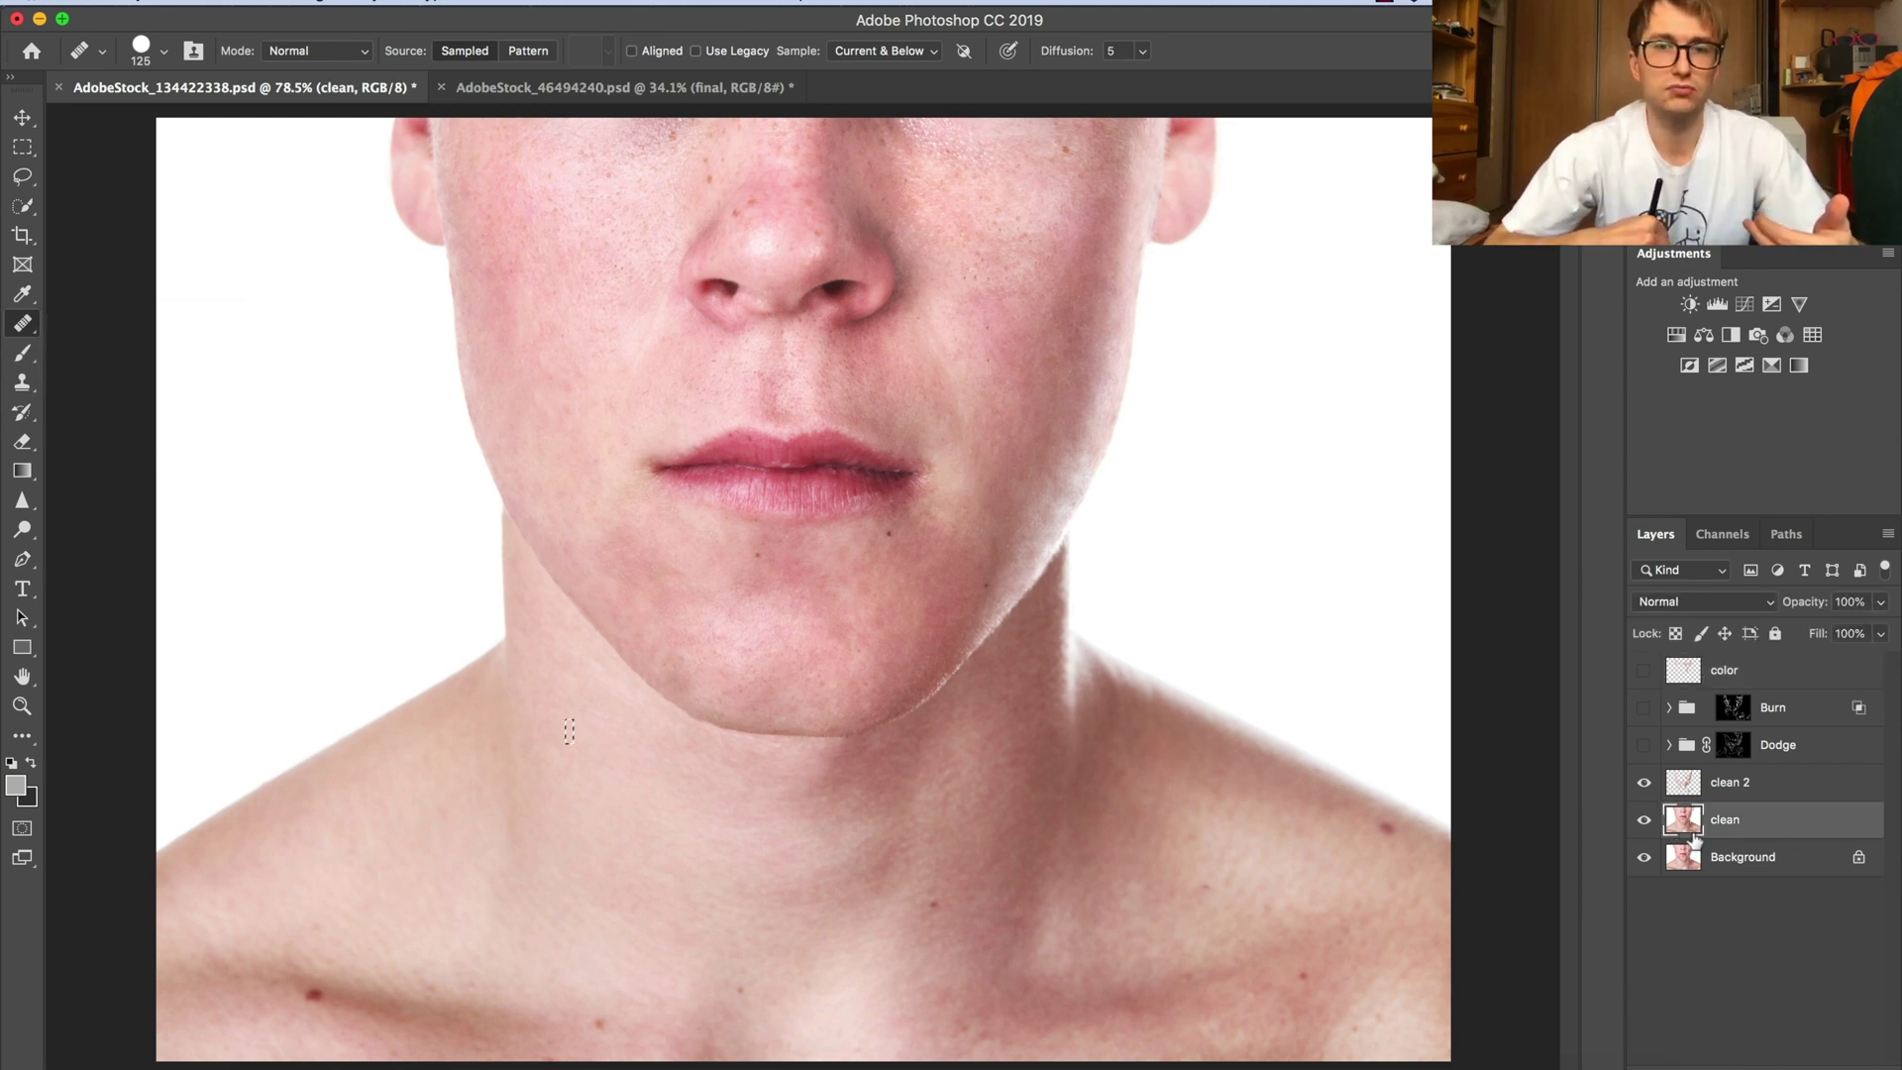
left_click(1672, 790)
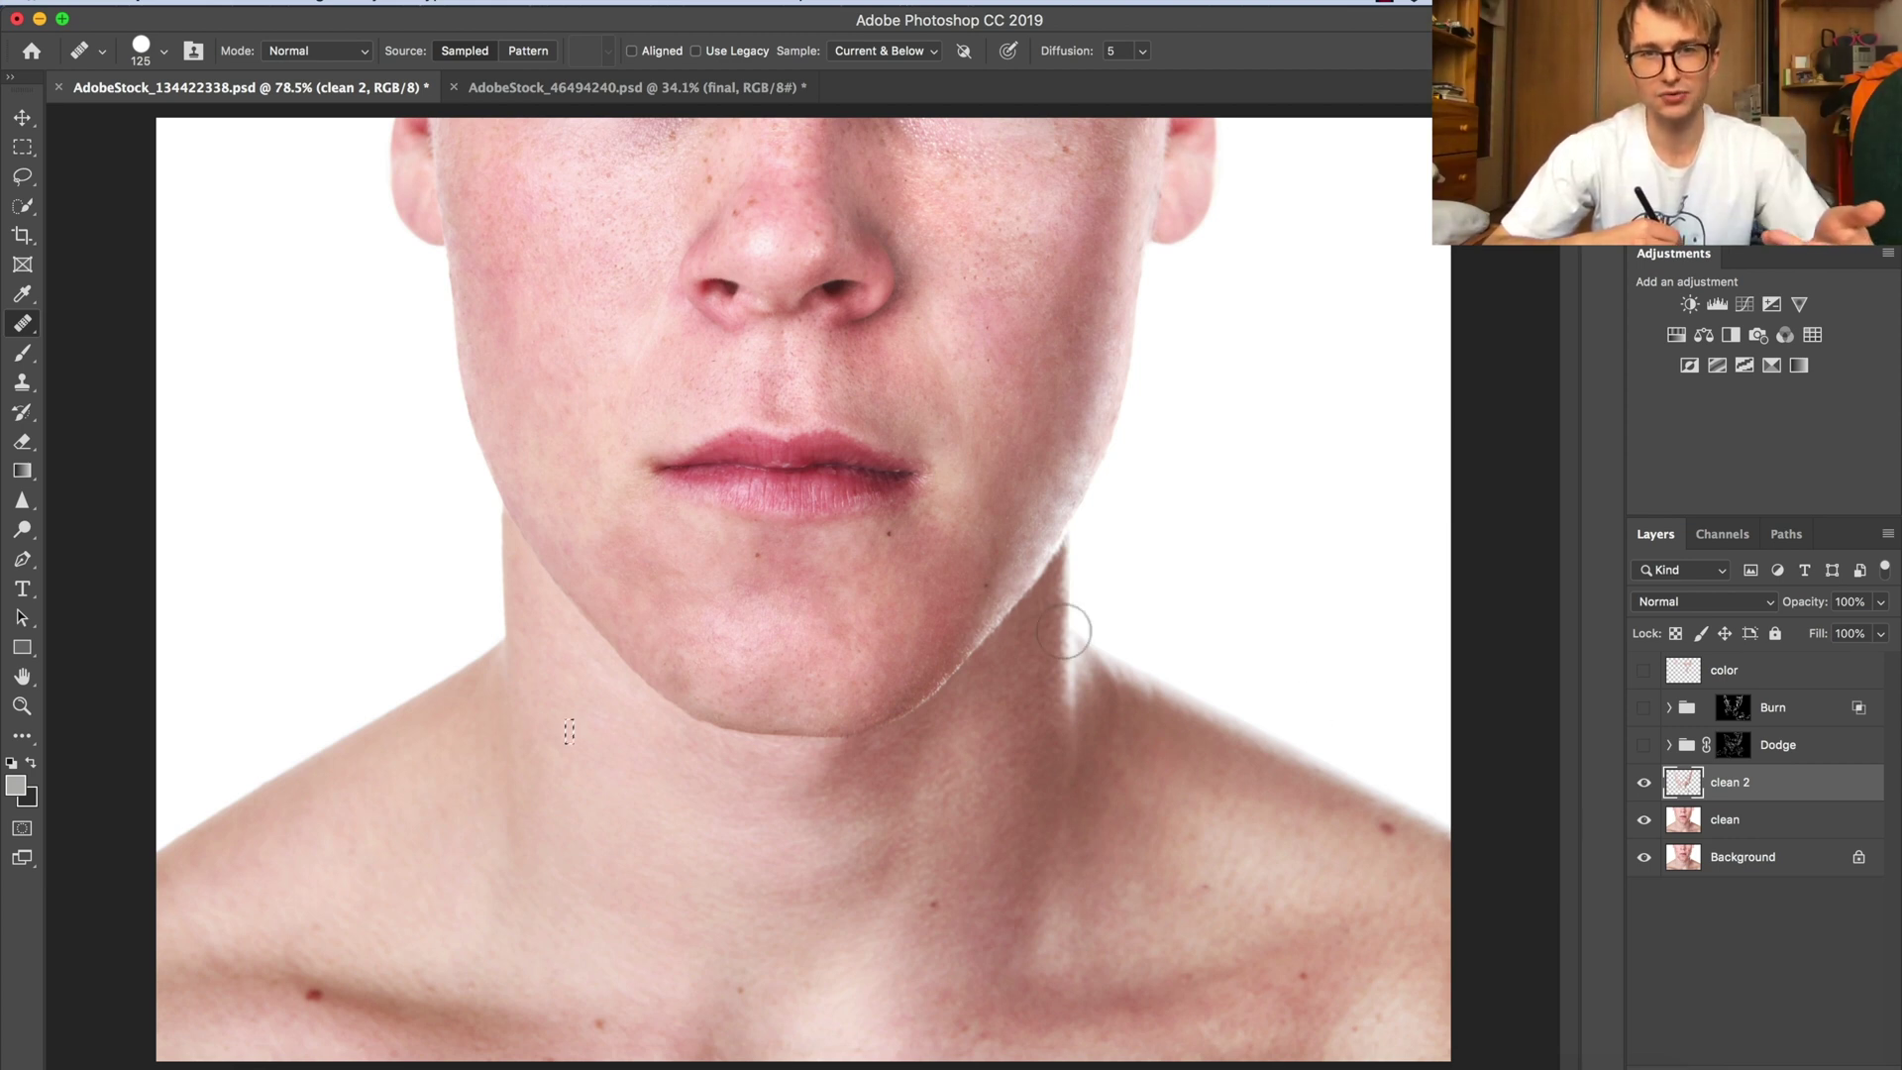
key("z")
left_click(987, 361)
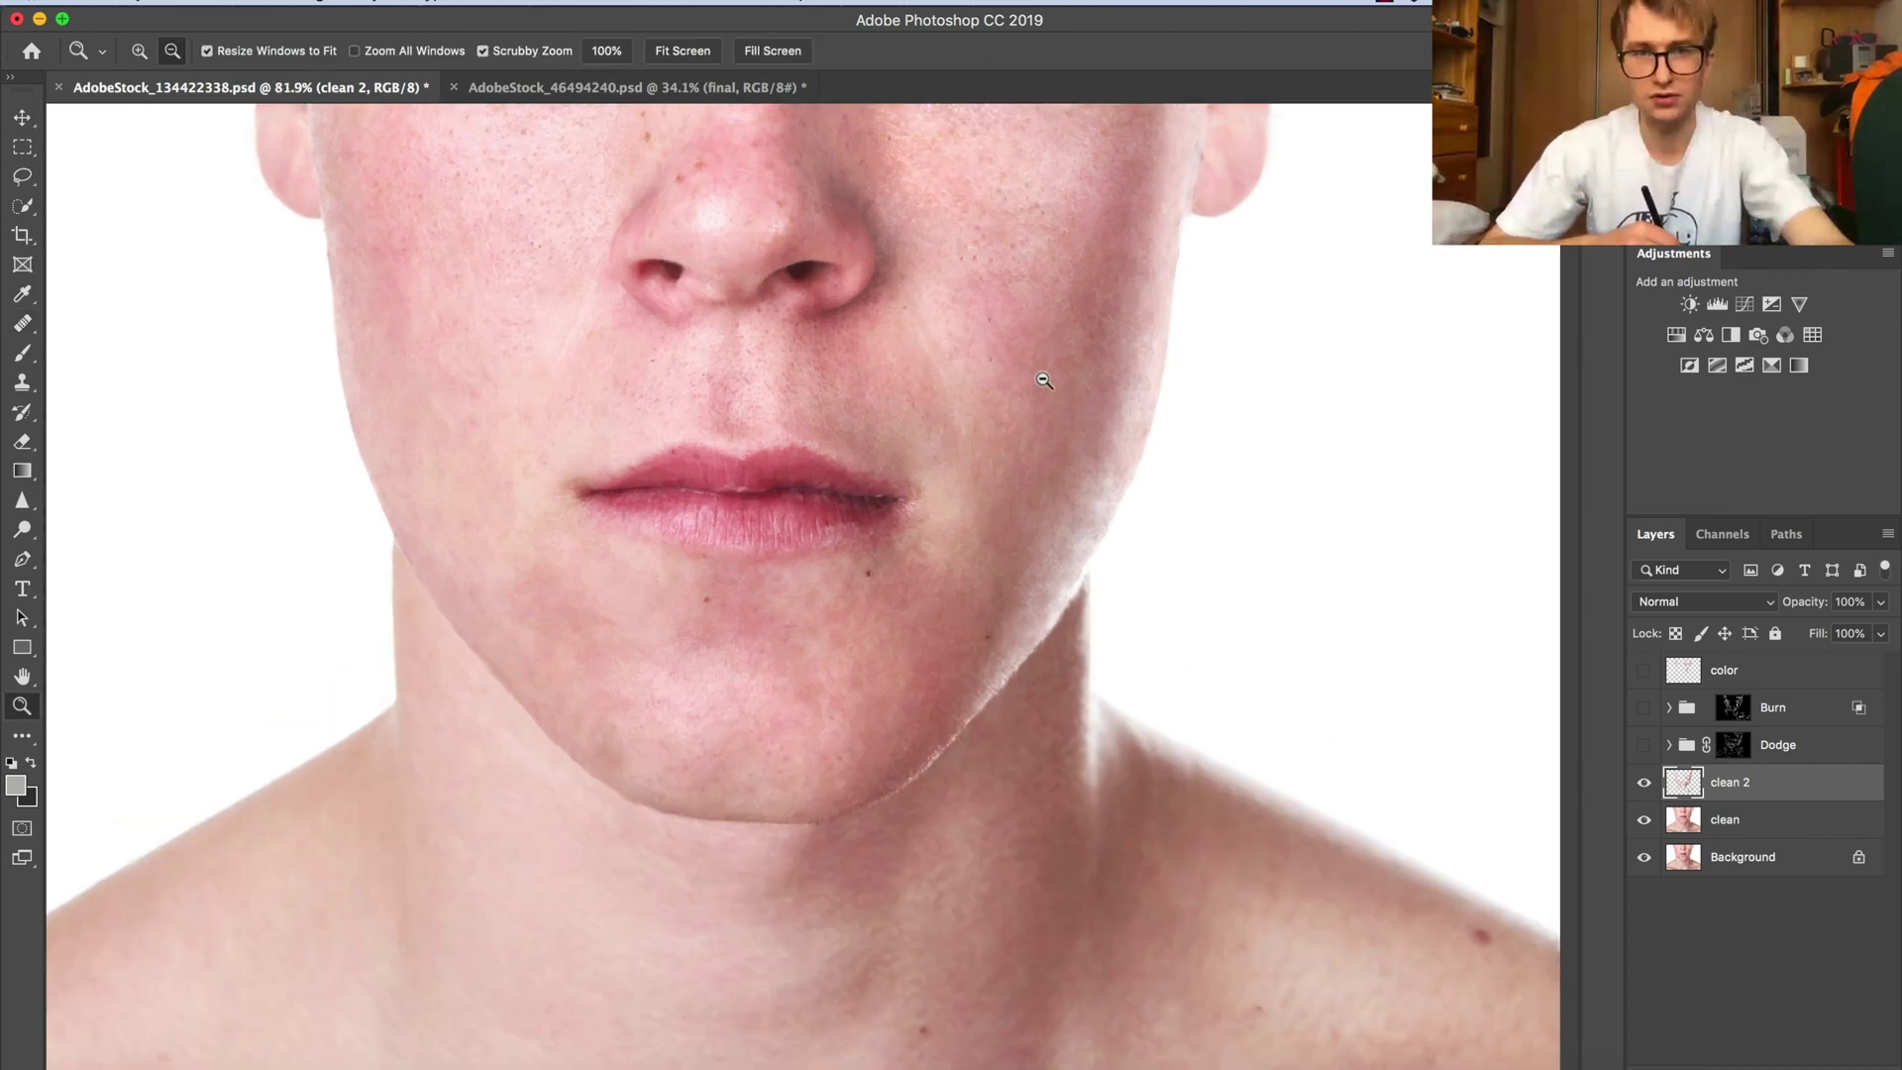
key("z")
left_click(953, 442, "alt")
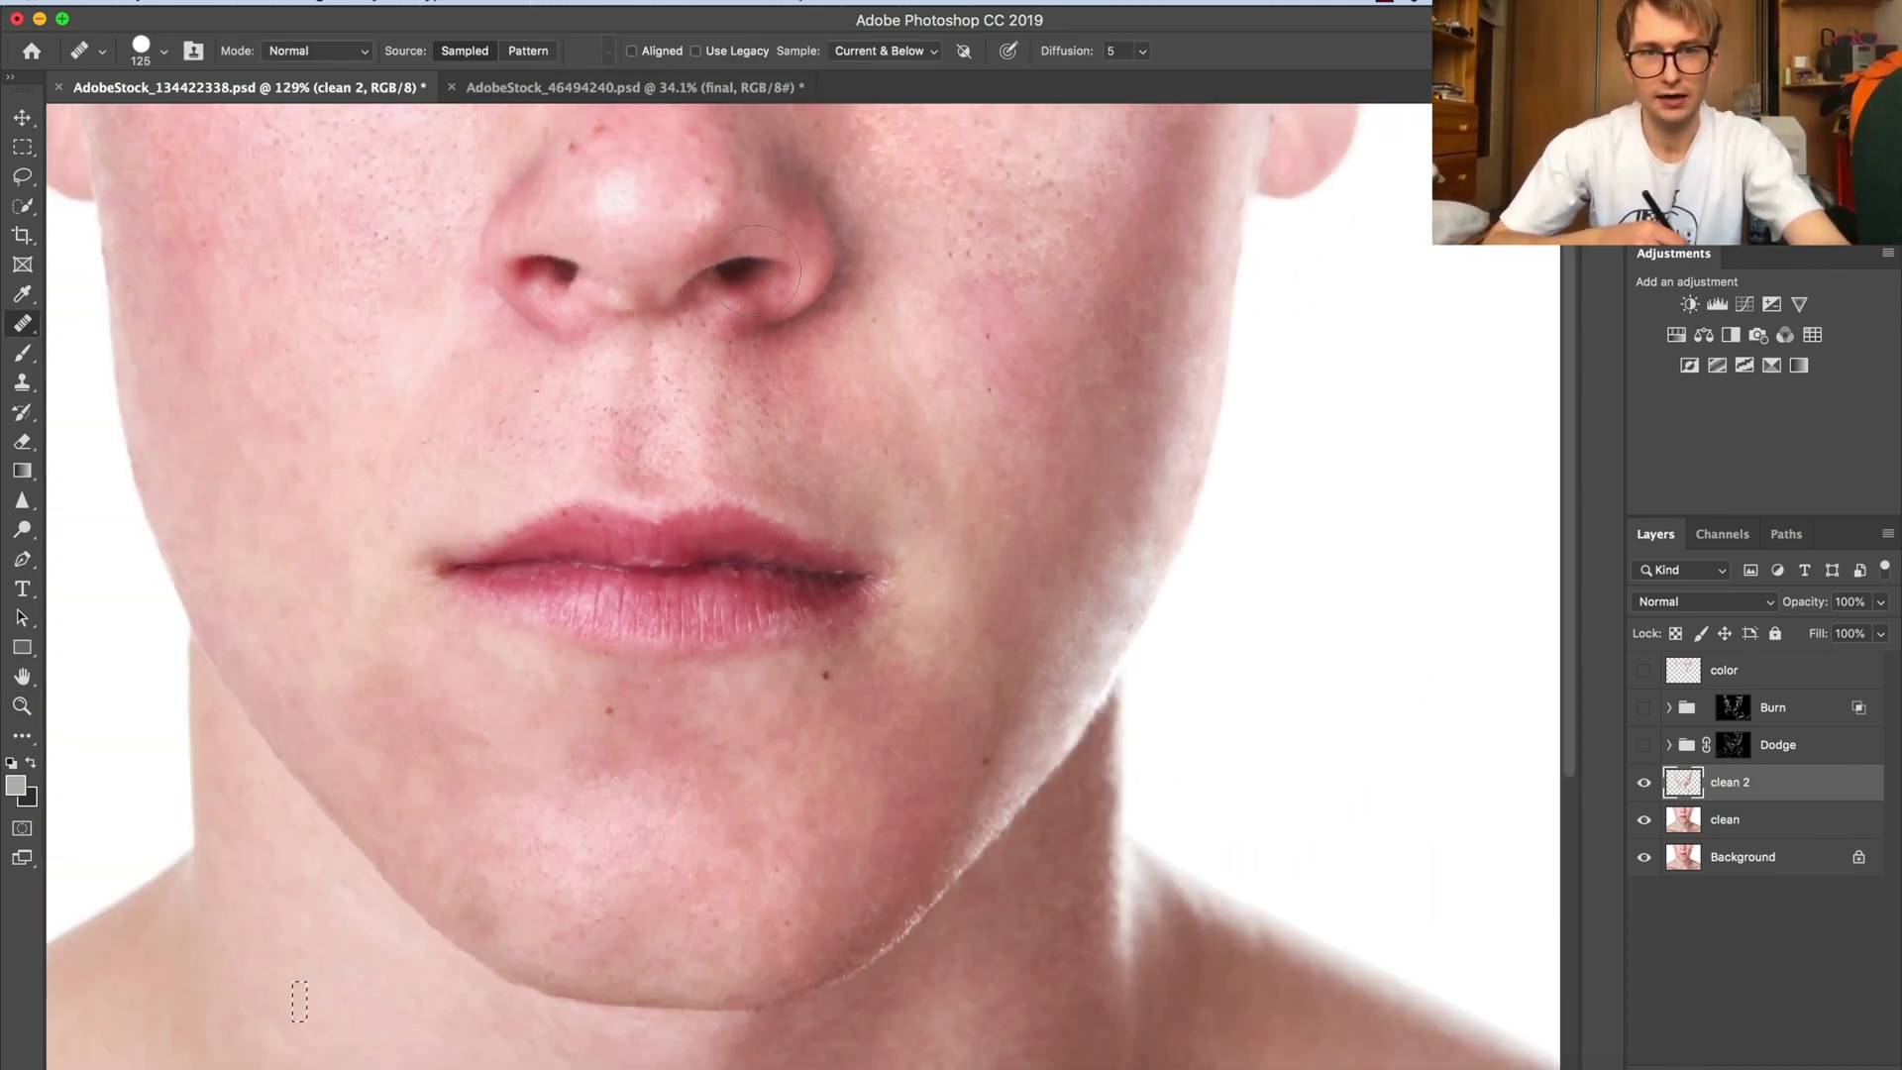
left_click(797, 431, "alt")
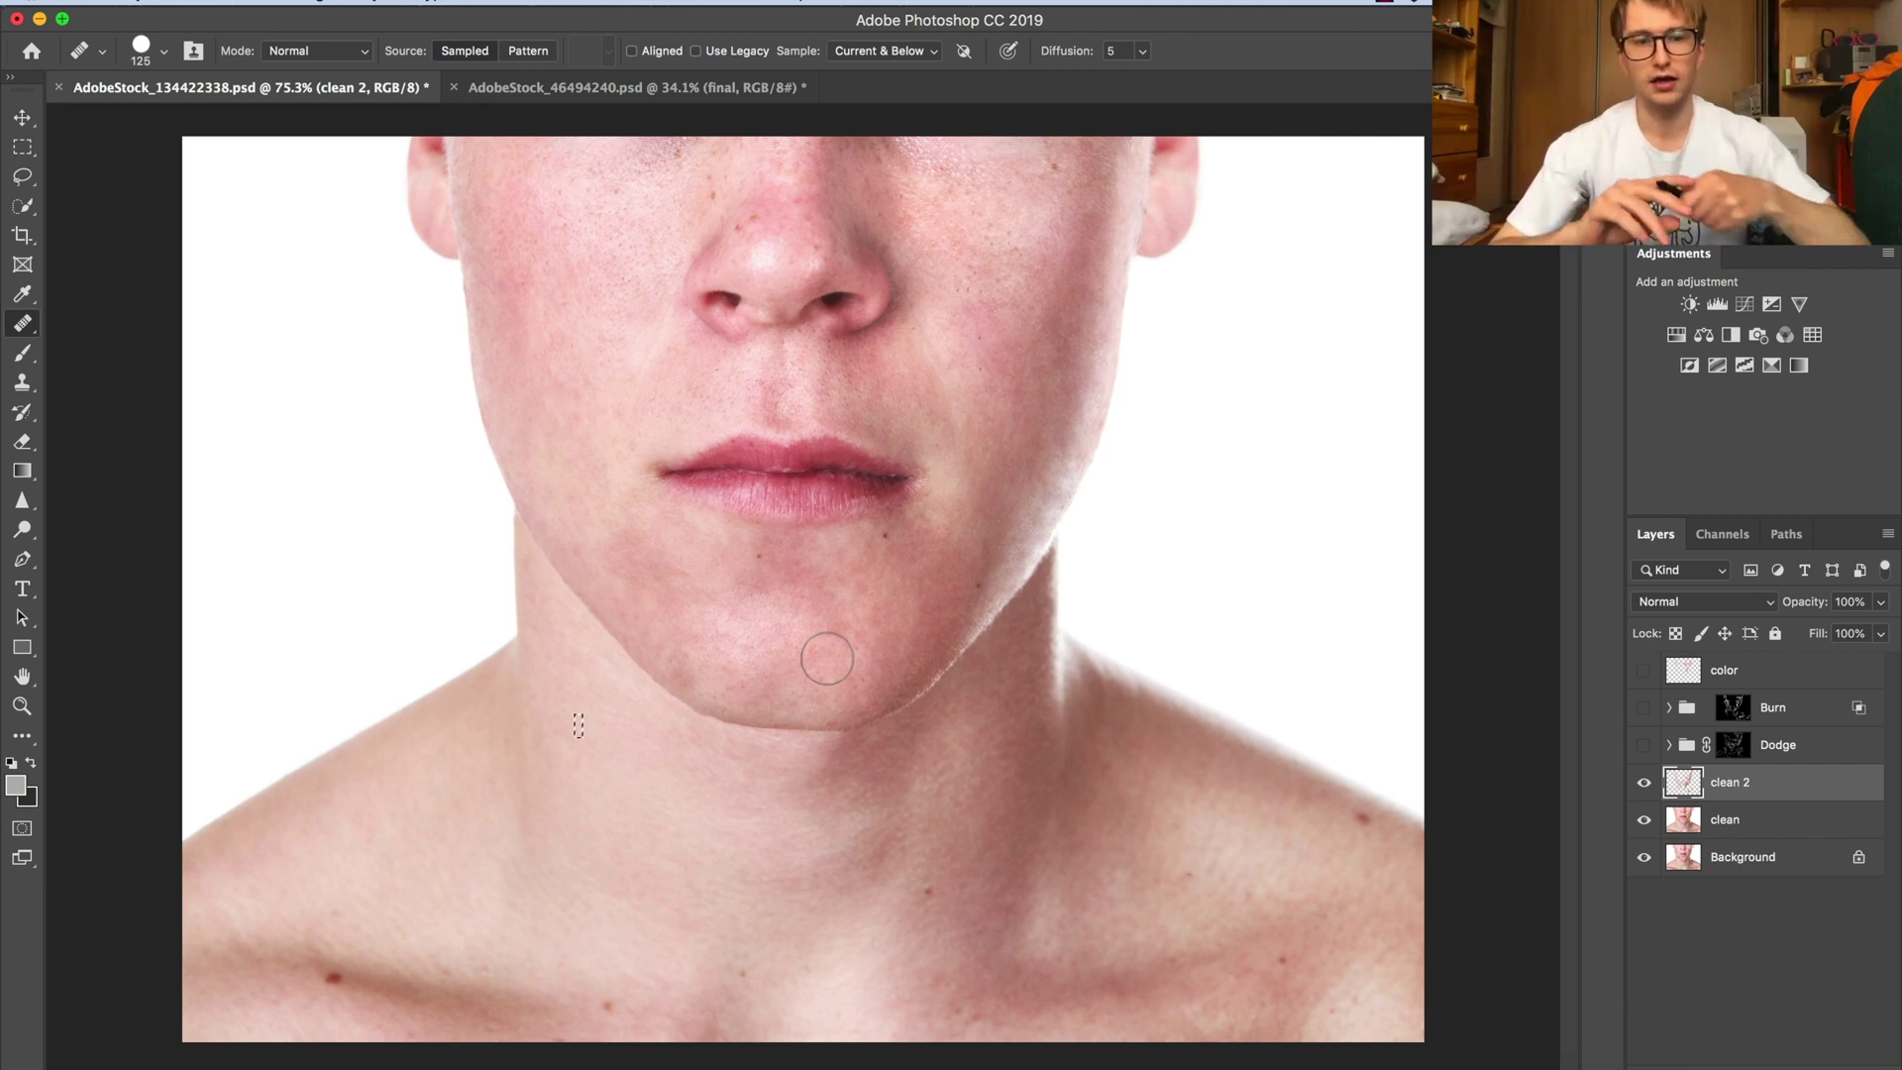
key("z")
left_click_drag(759, 418, 793, 443)
key("j")
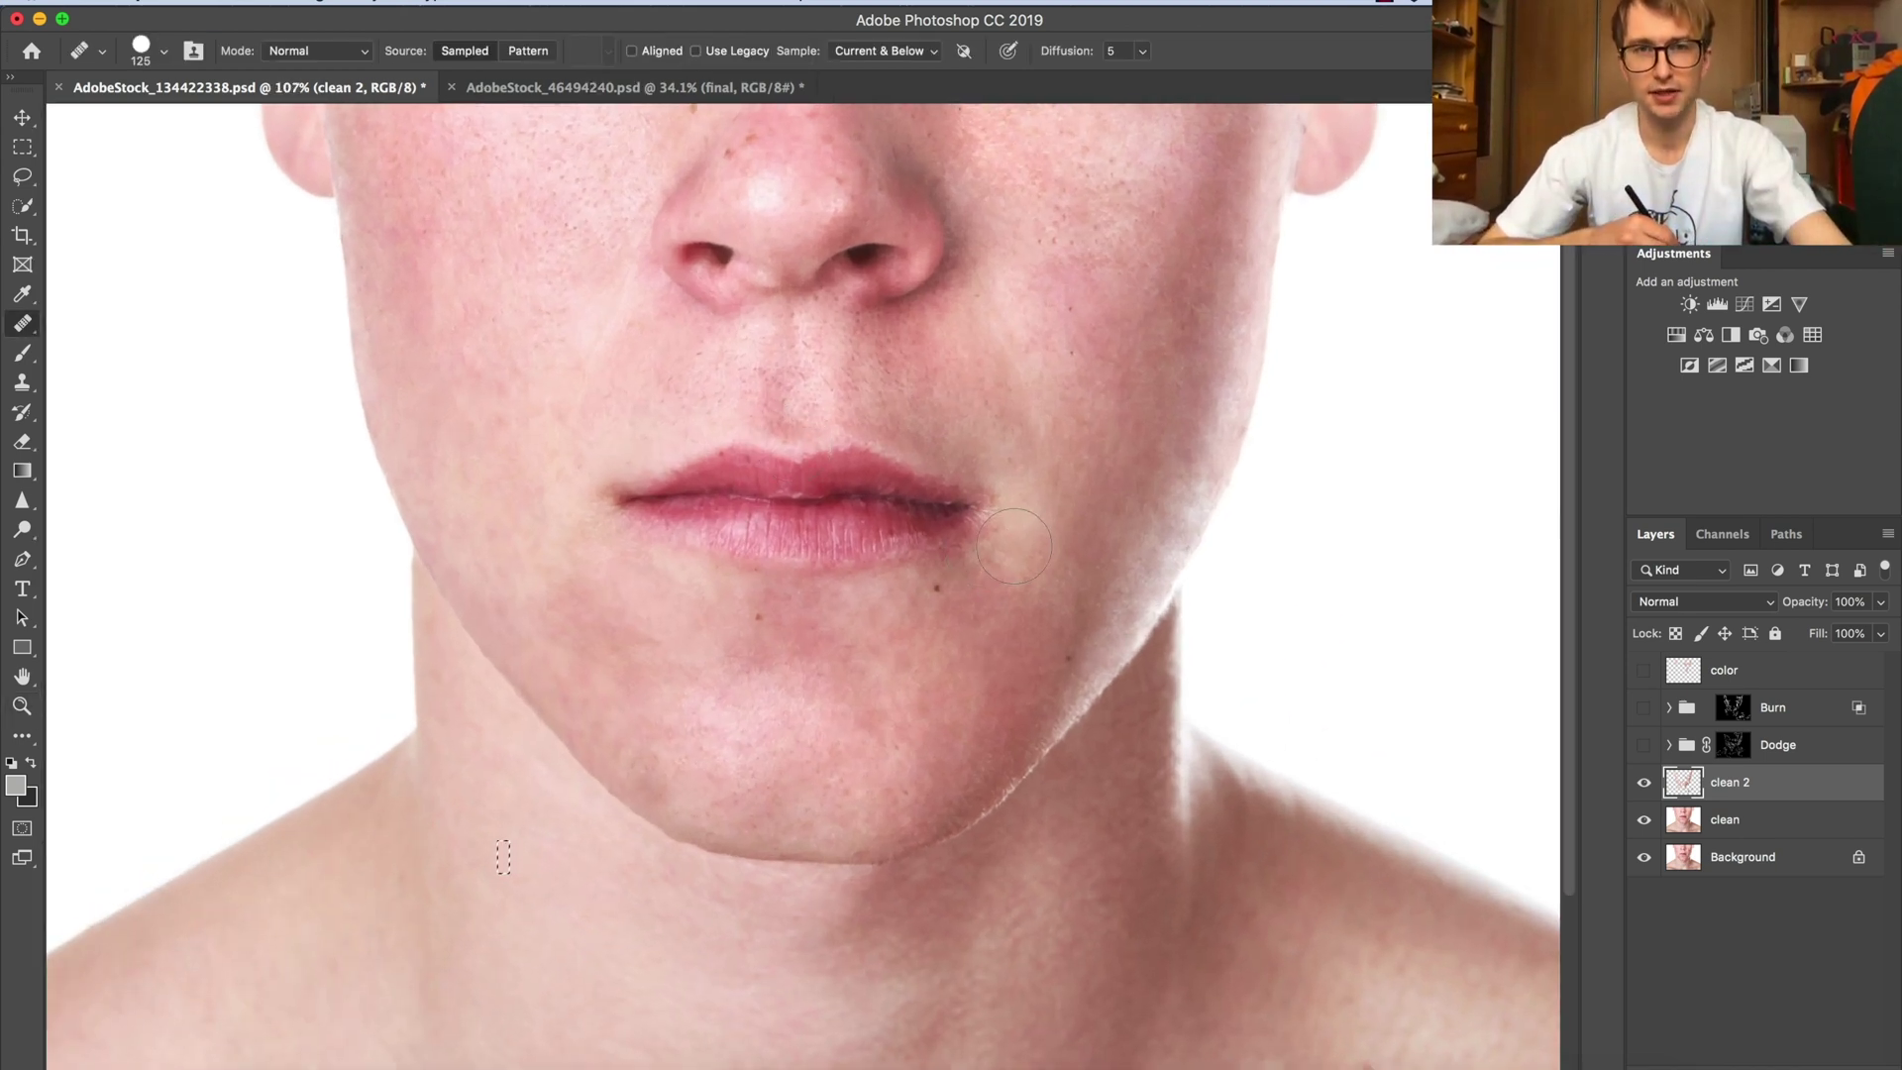
Toggle the Dodge and Burn groups to compare, healing cheek blemishes beside the lips.
left_click(1644, 744)
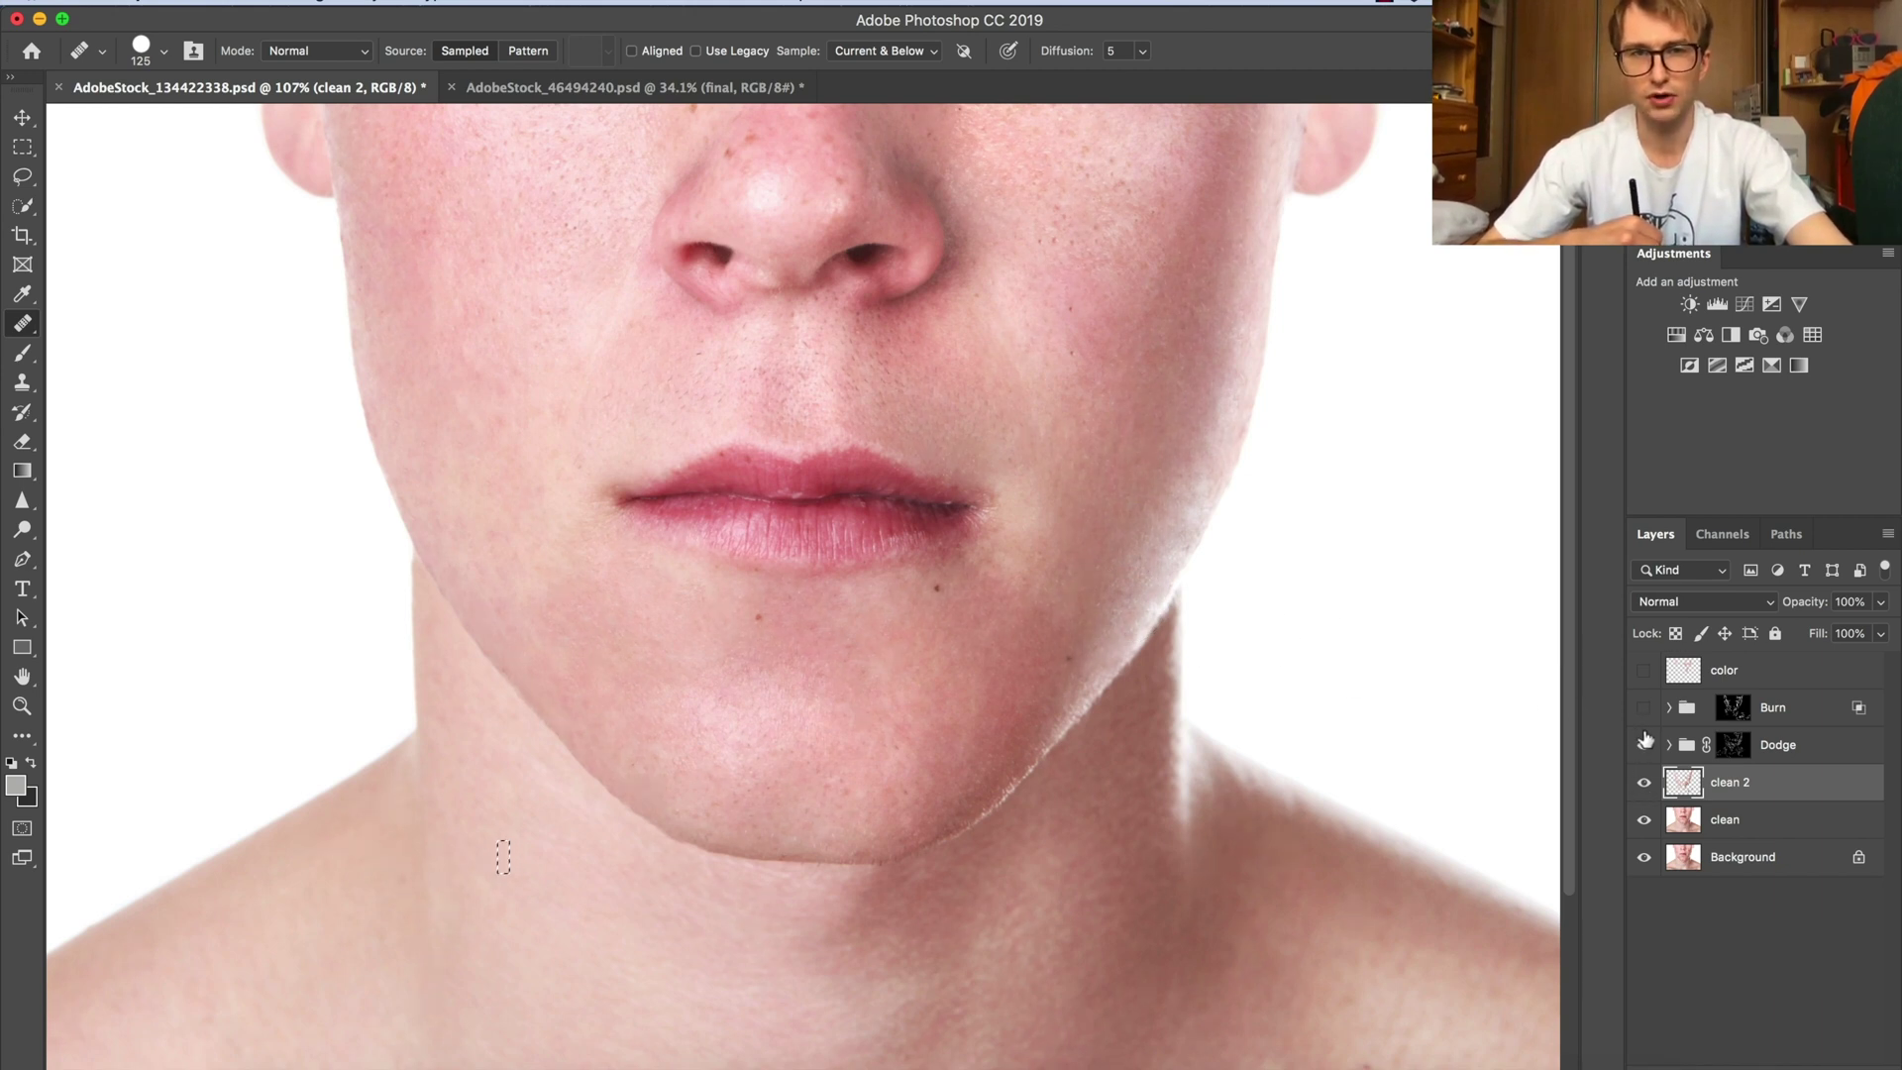
left_click(1643, 708)
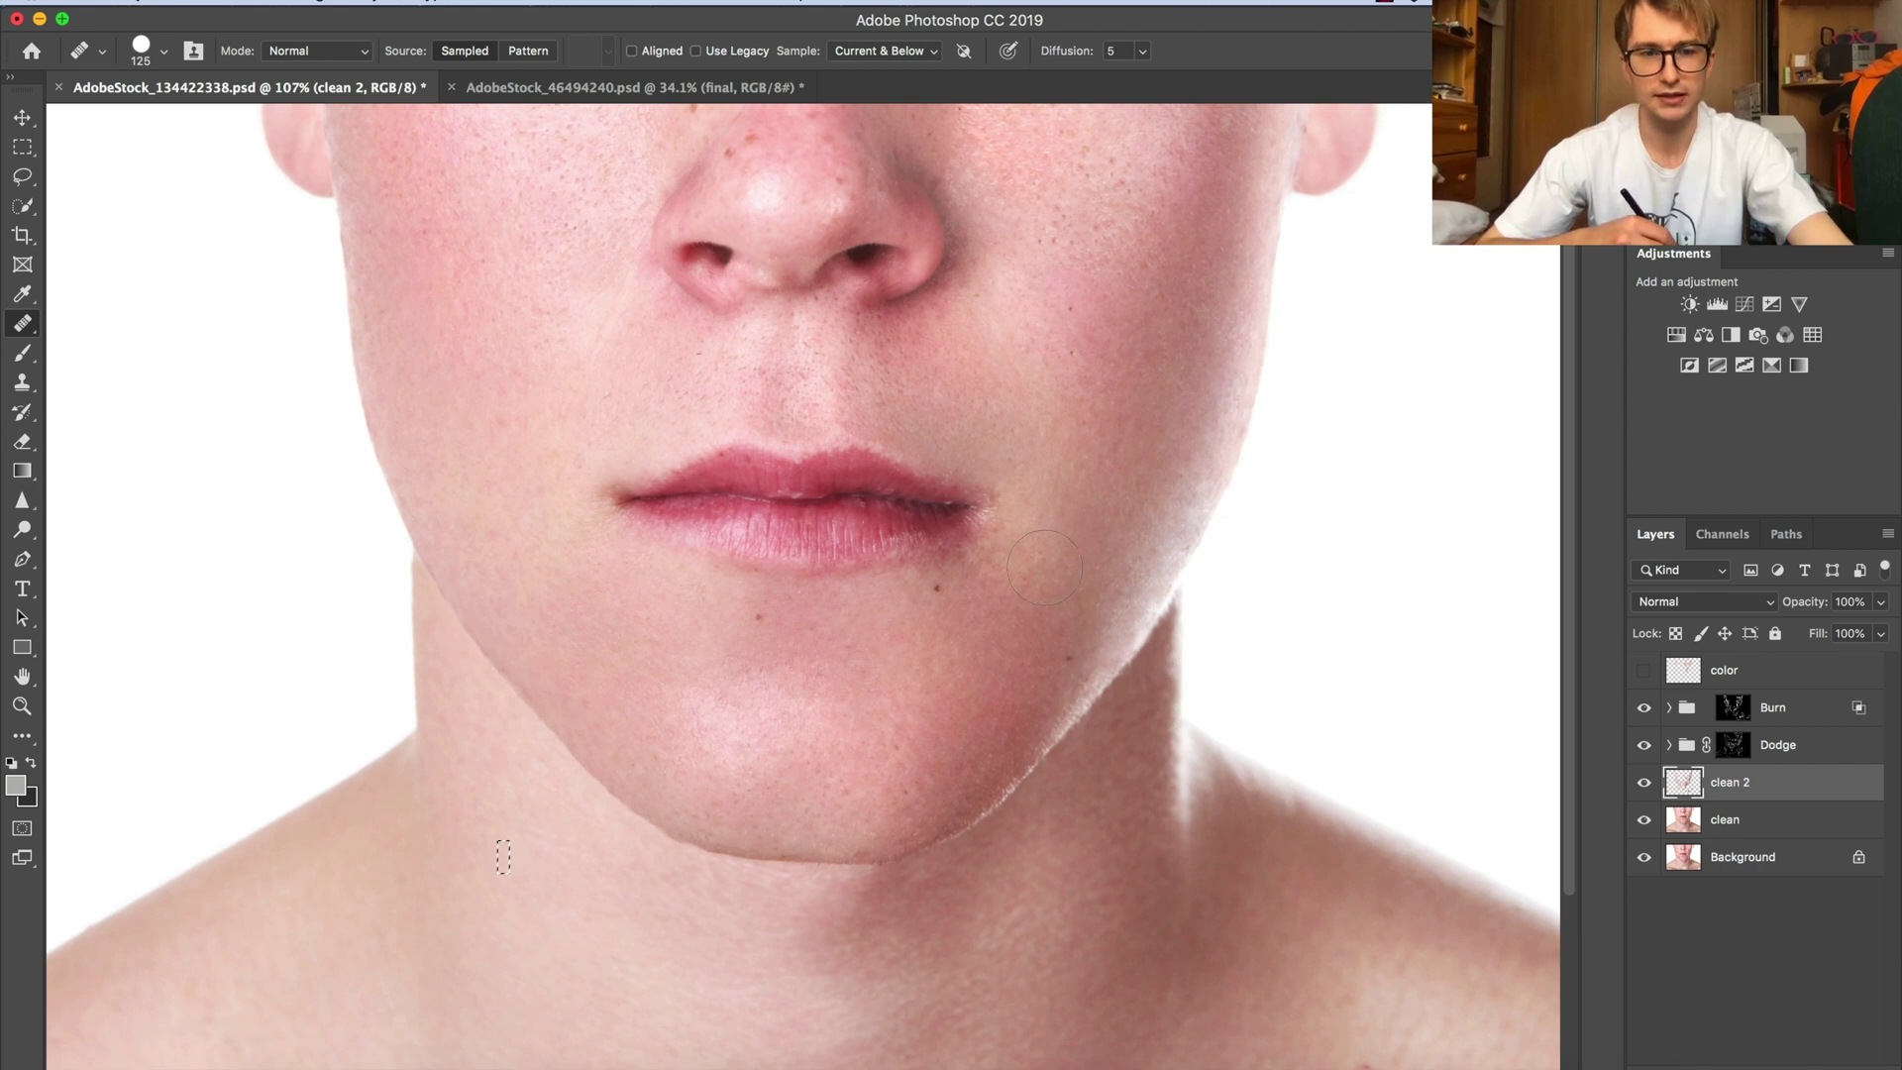
key("z")
left_click(1009, 561, "alt")
key("j")
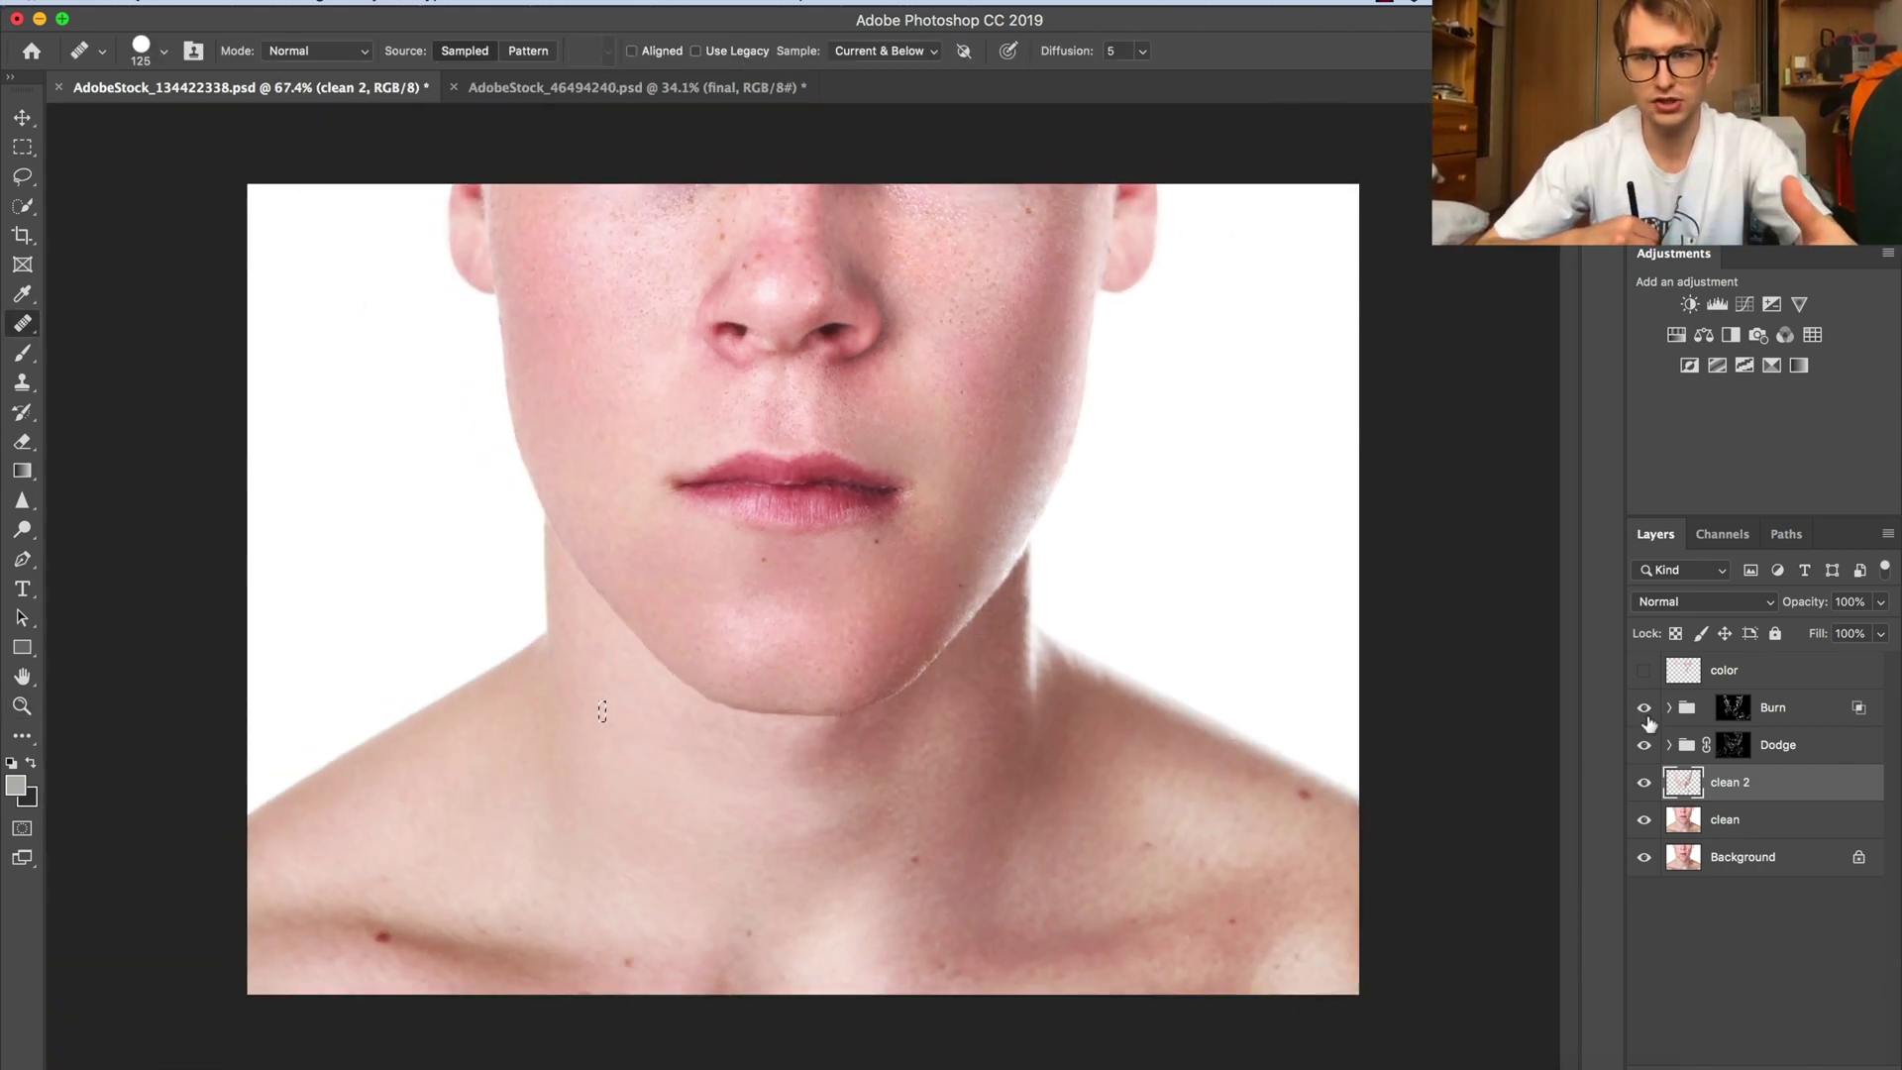
left_click(1643, 707)
left_click(1643, 745)
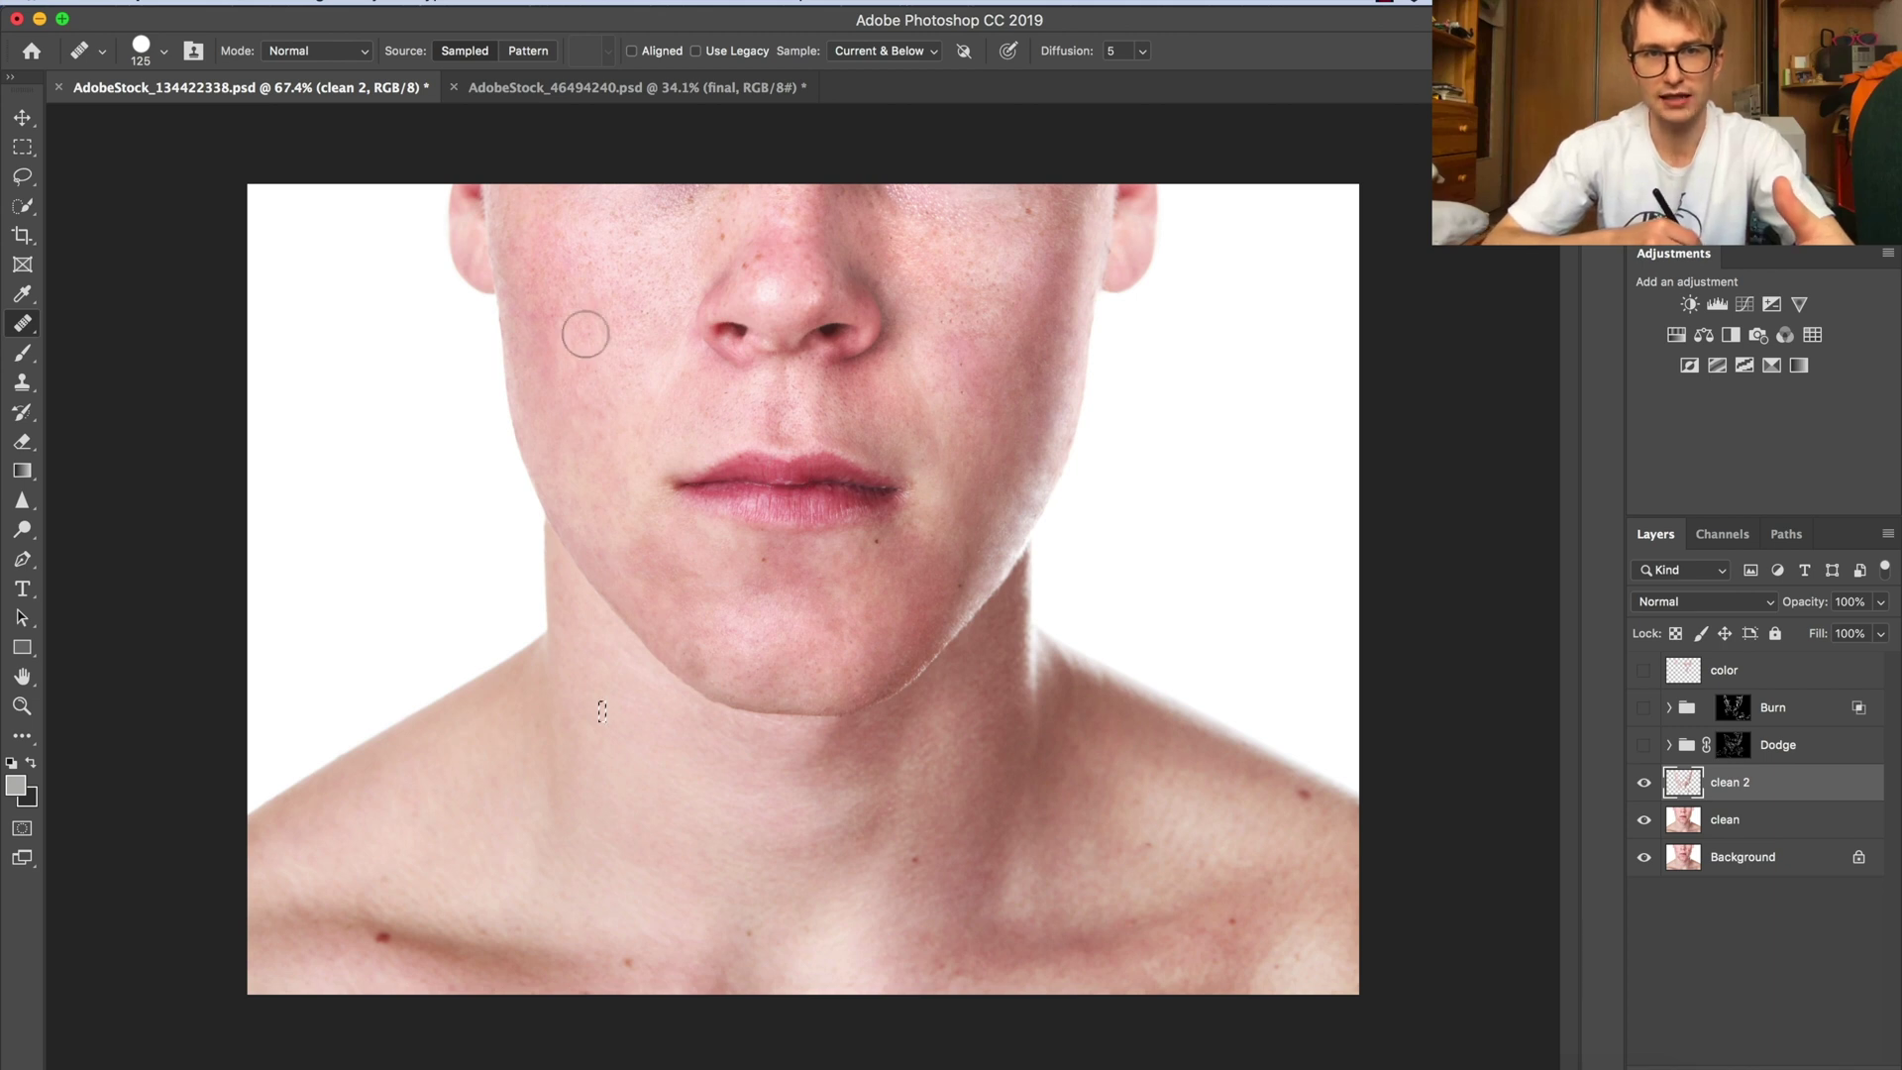
mouse_move(586, 335)
left_mouse_down()
mouse_move(641, 455)
mouse_move(628, 429)
mouse_move(657, 429)
left_mouse_up()
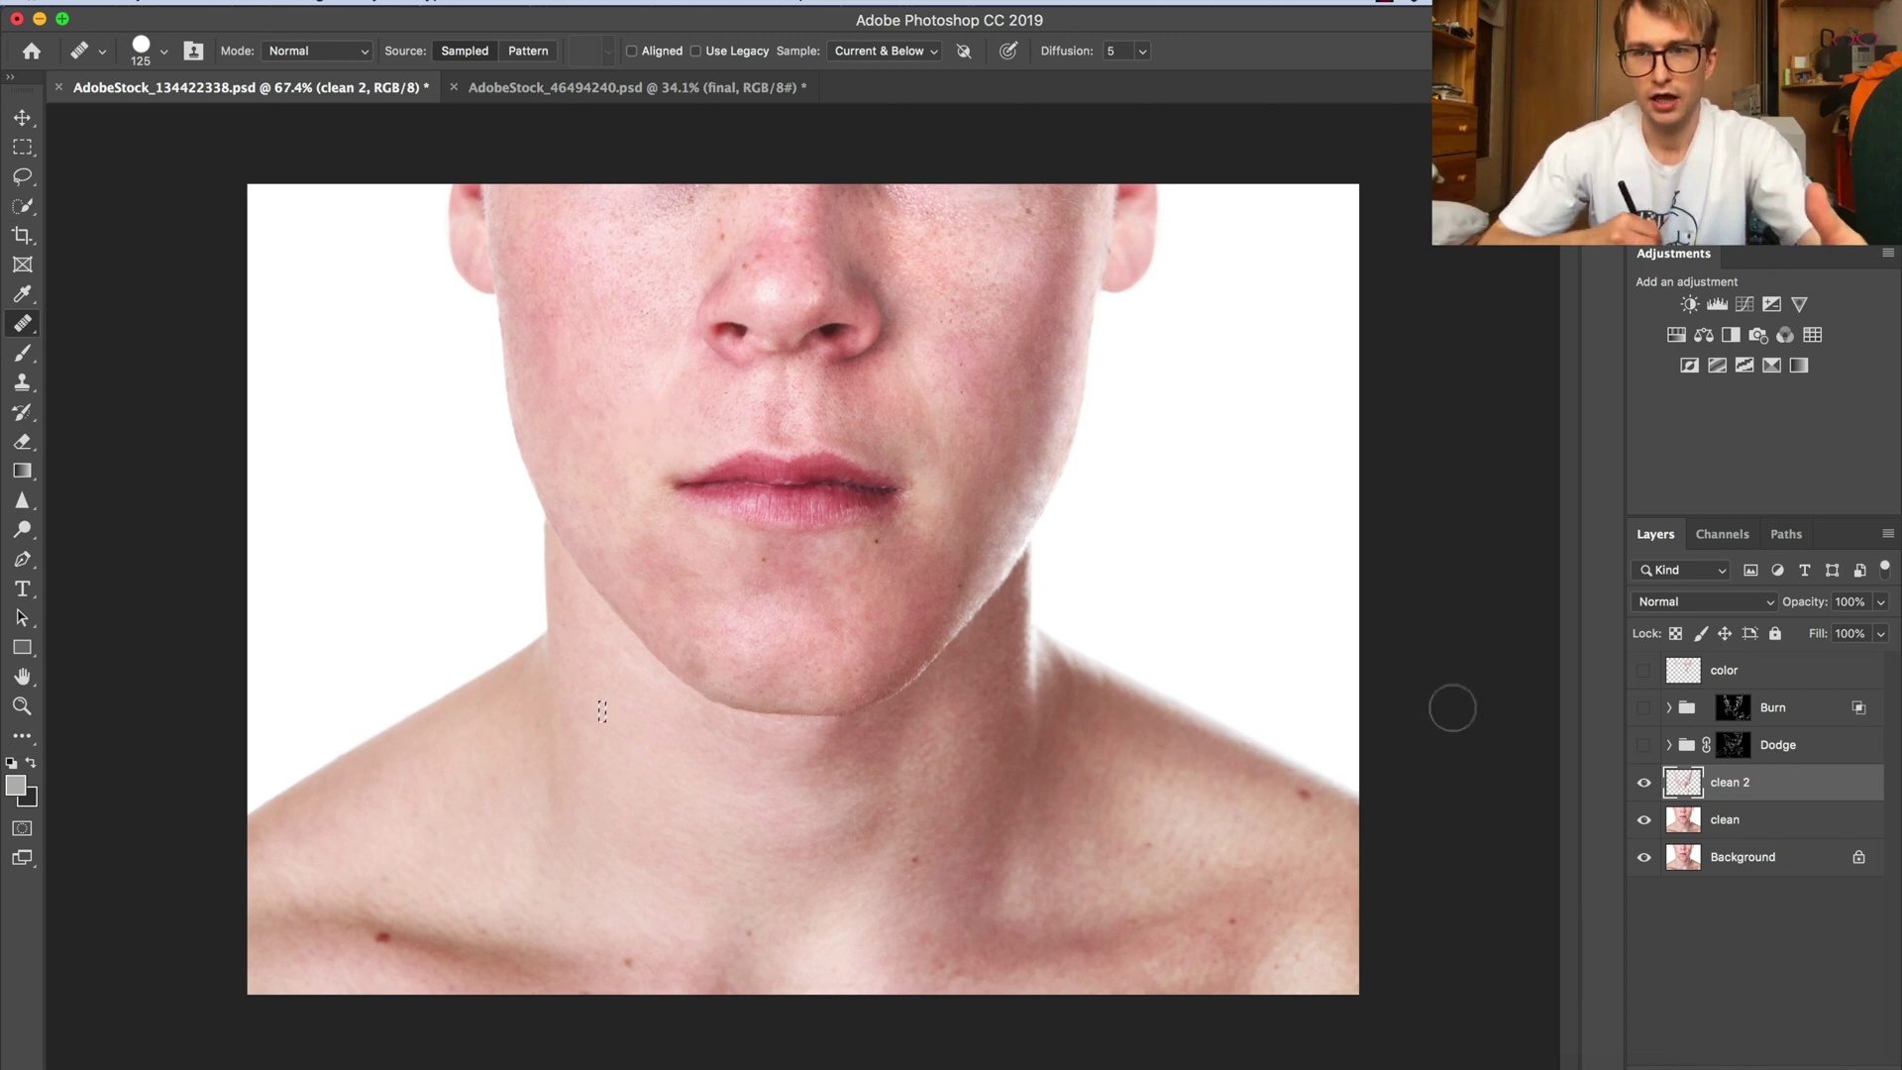
left_click(1643, 745)
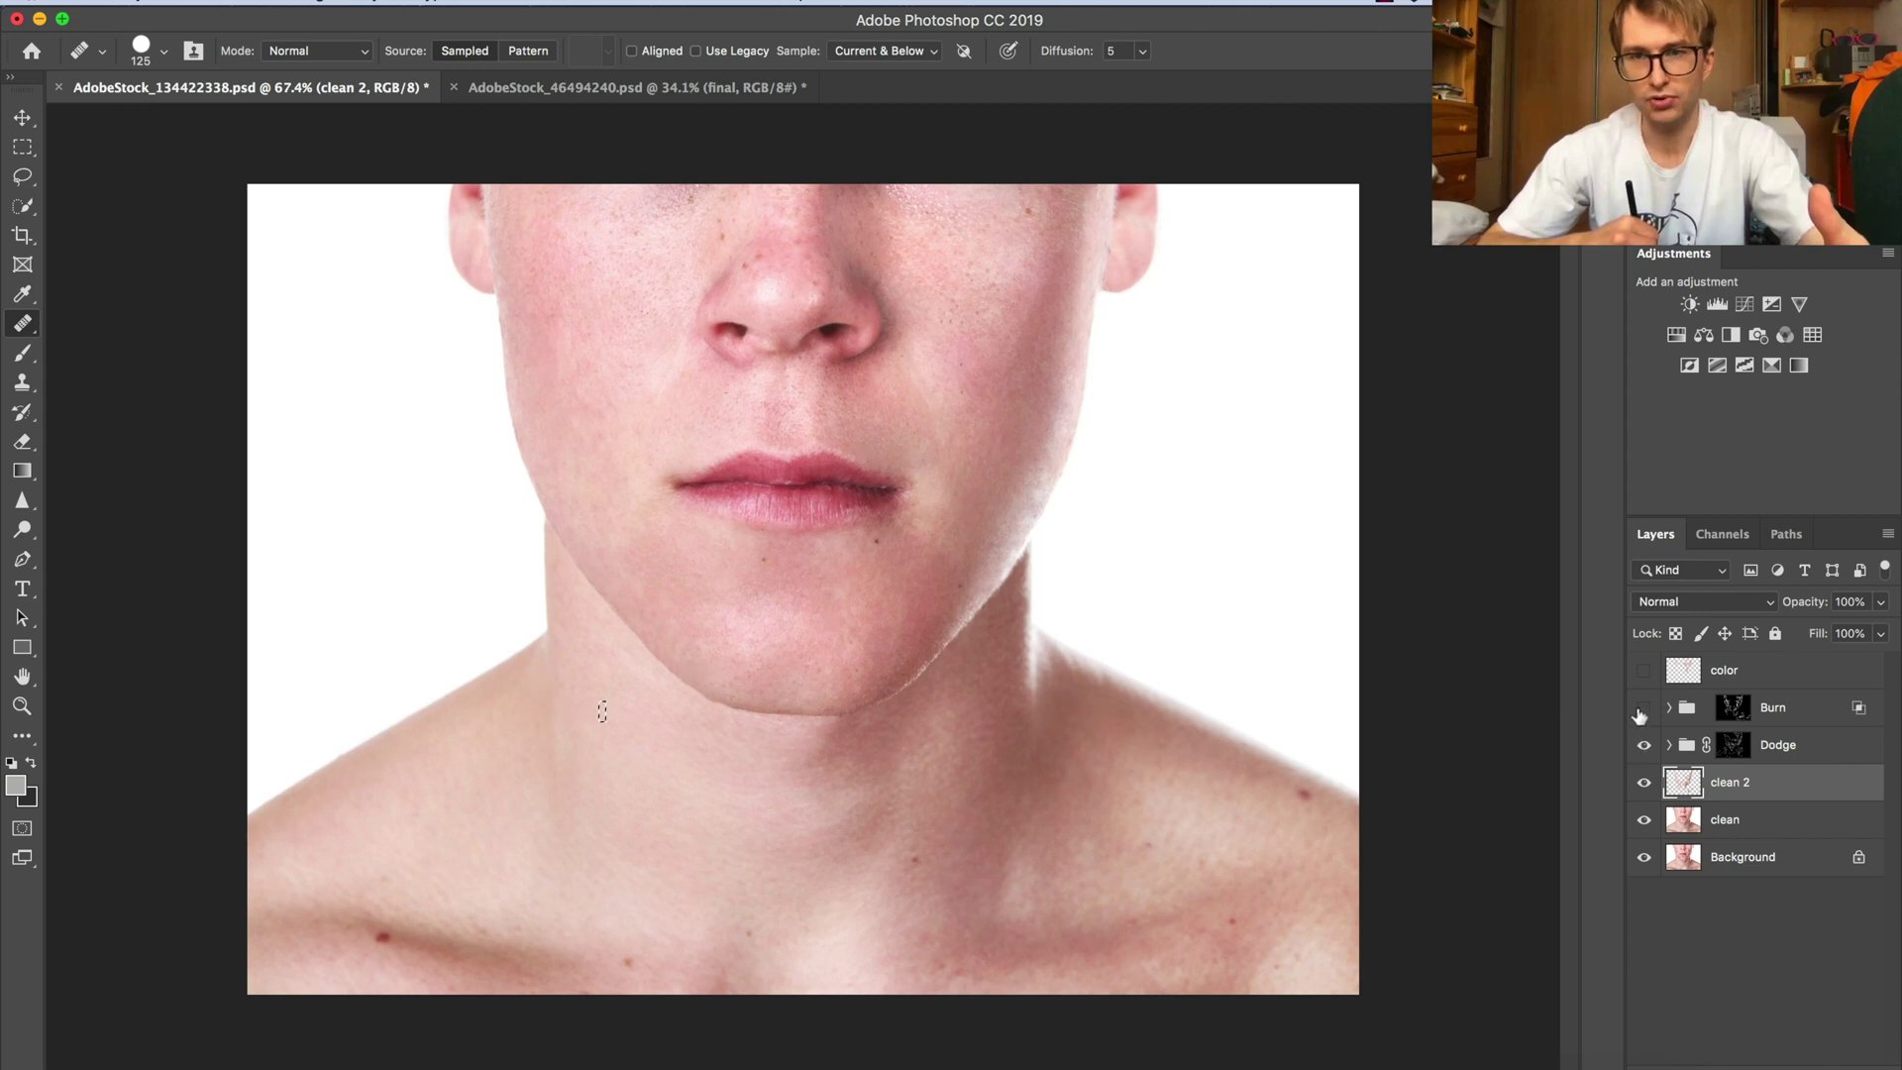
left_click(1642, 709)
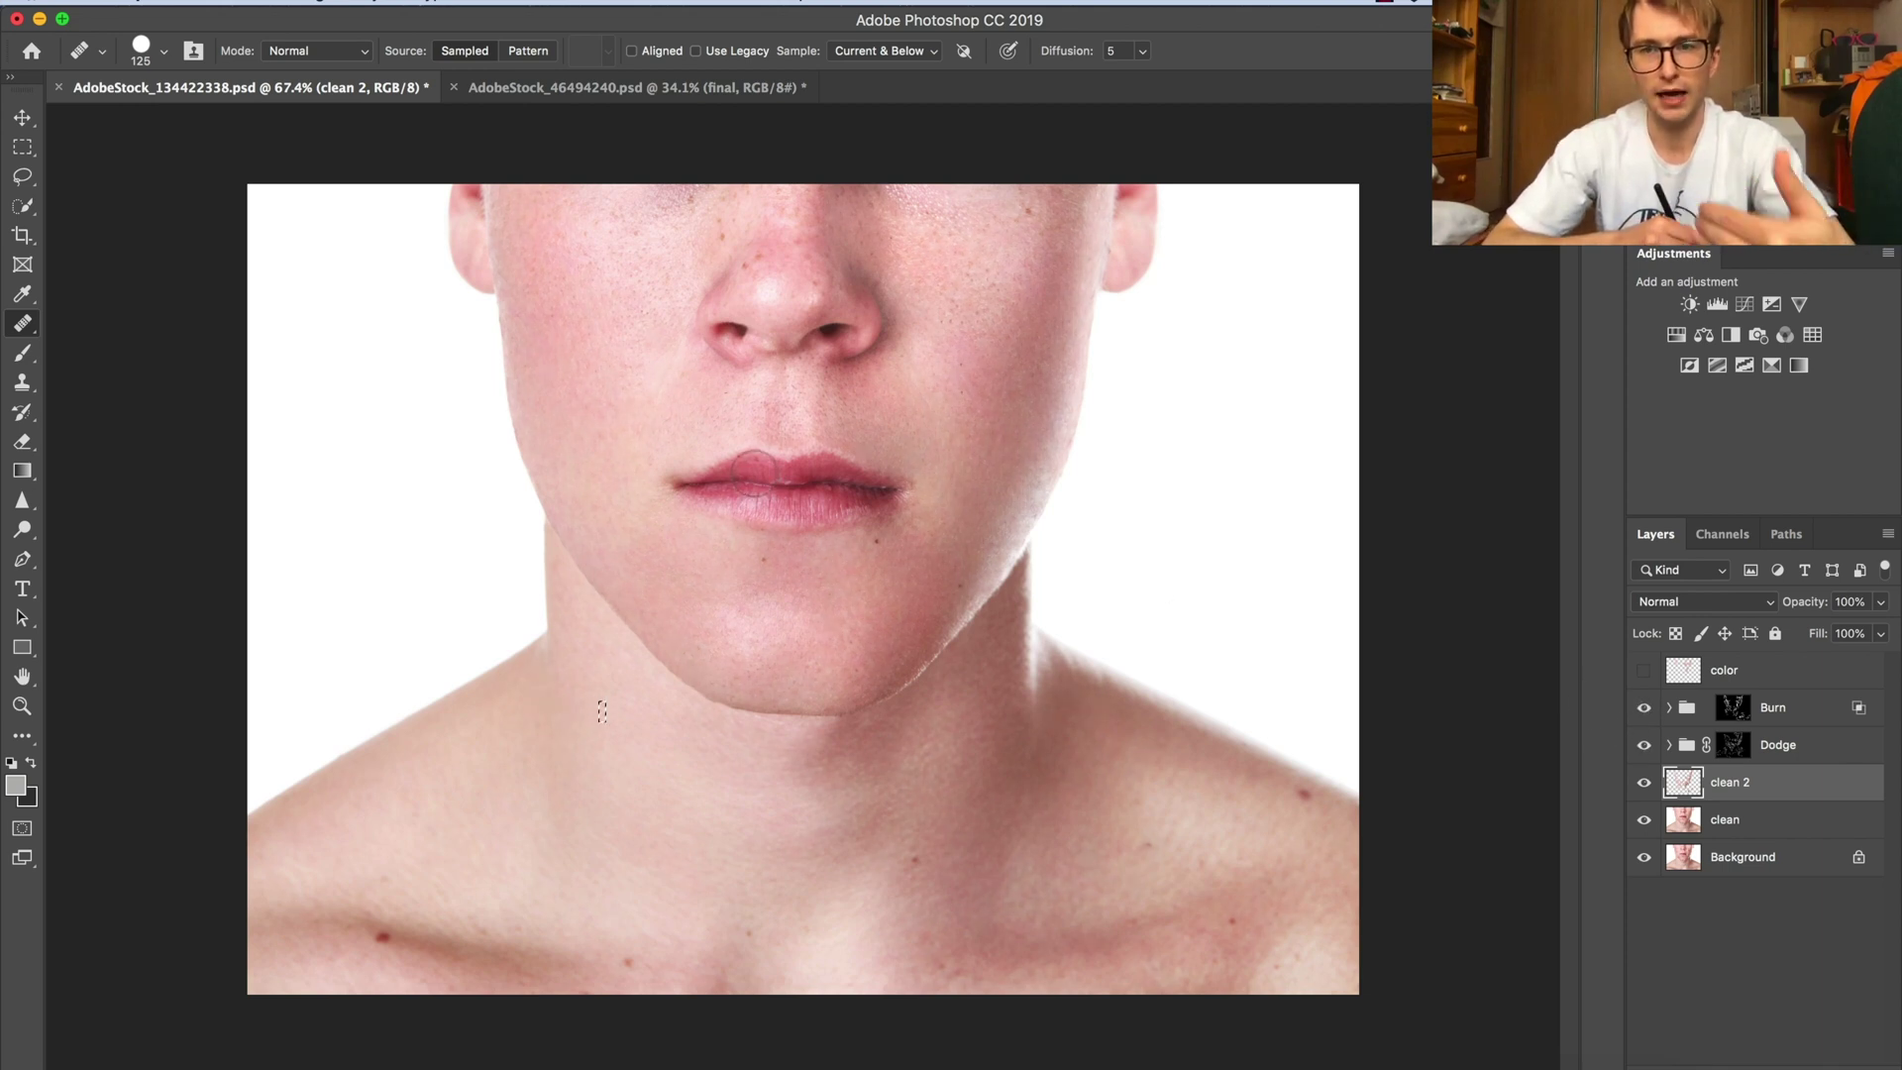
Zoom in on the mouth and chin and expand the Dodge group's adjustment layers.
key("z")
left_click_drag(832, 479, 871, 478)
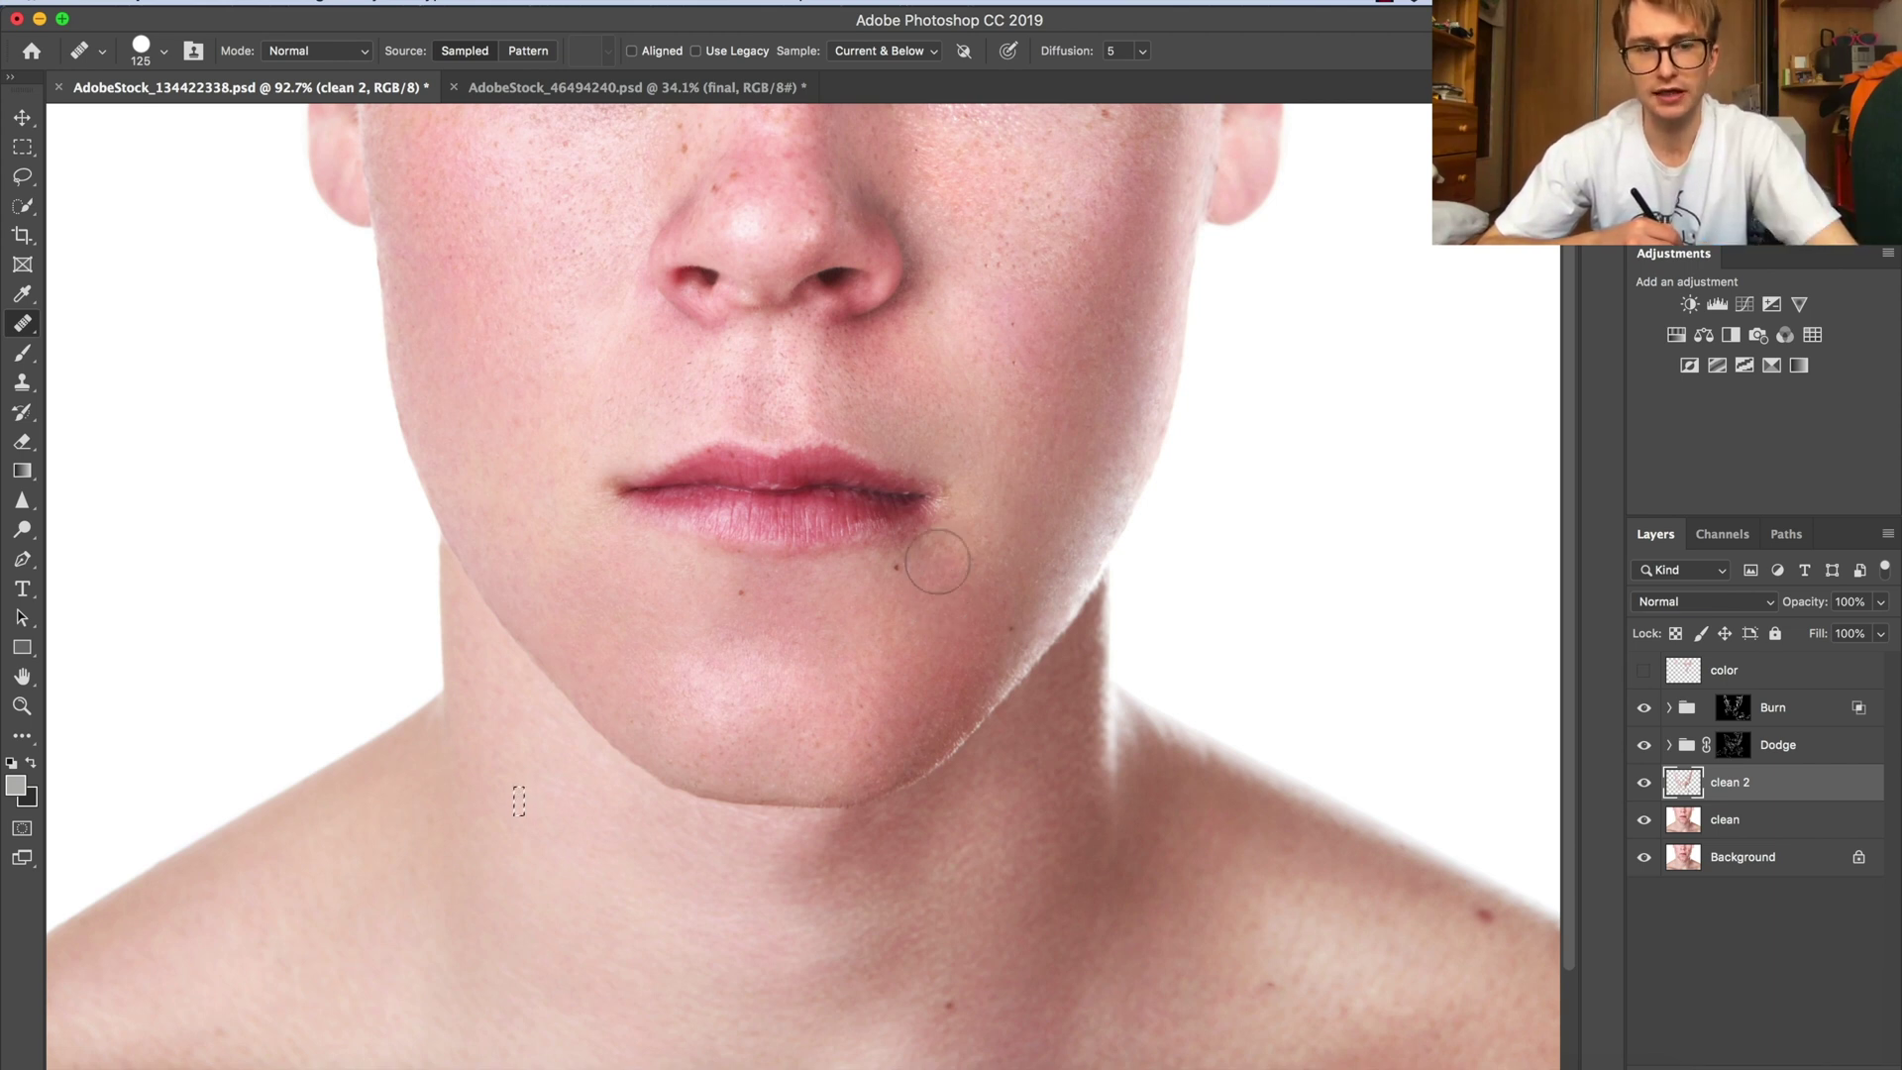
key("super+space")
left_click_drag(838, 387, 852, 386)
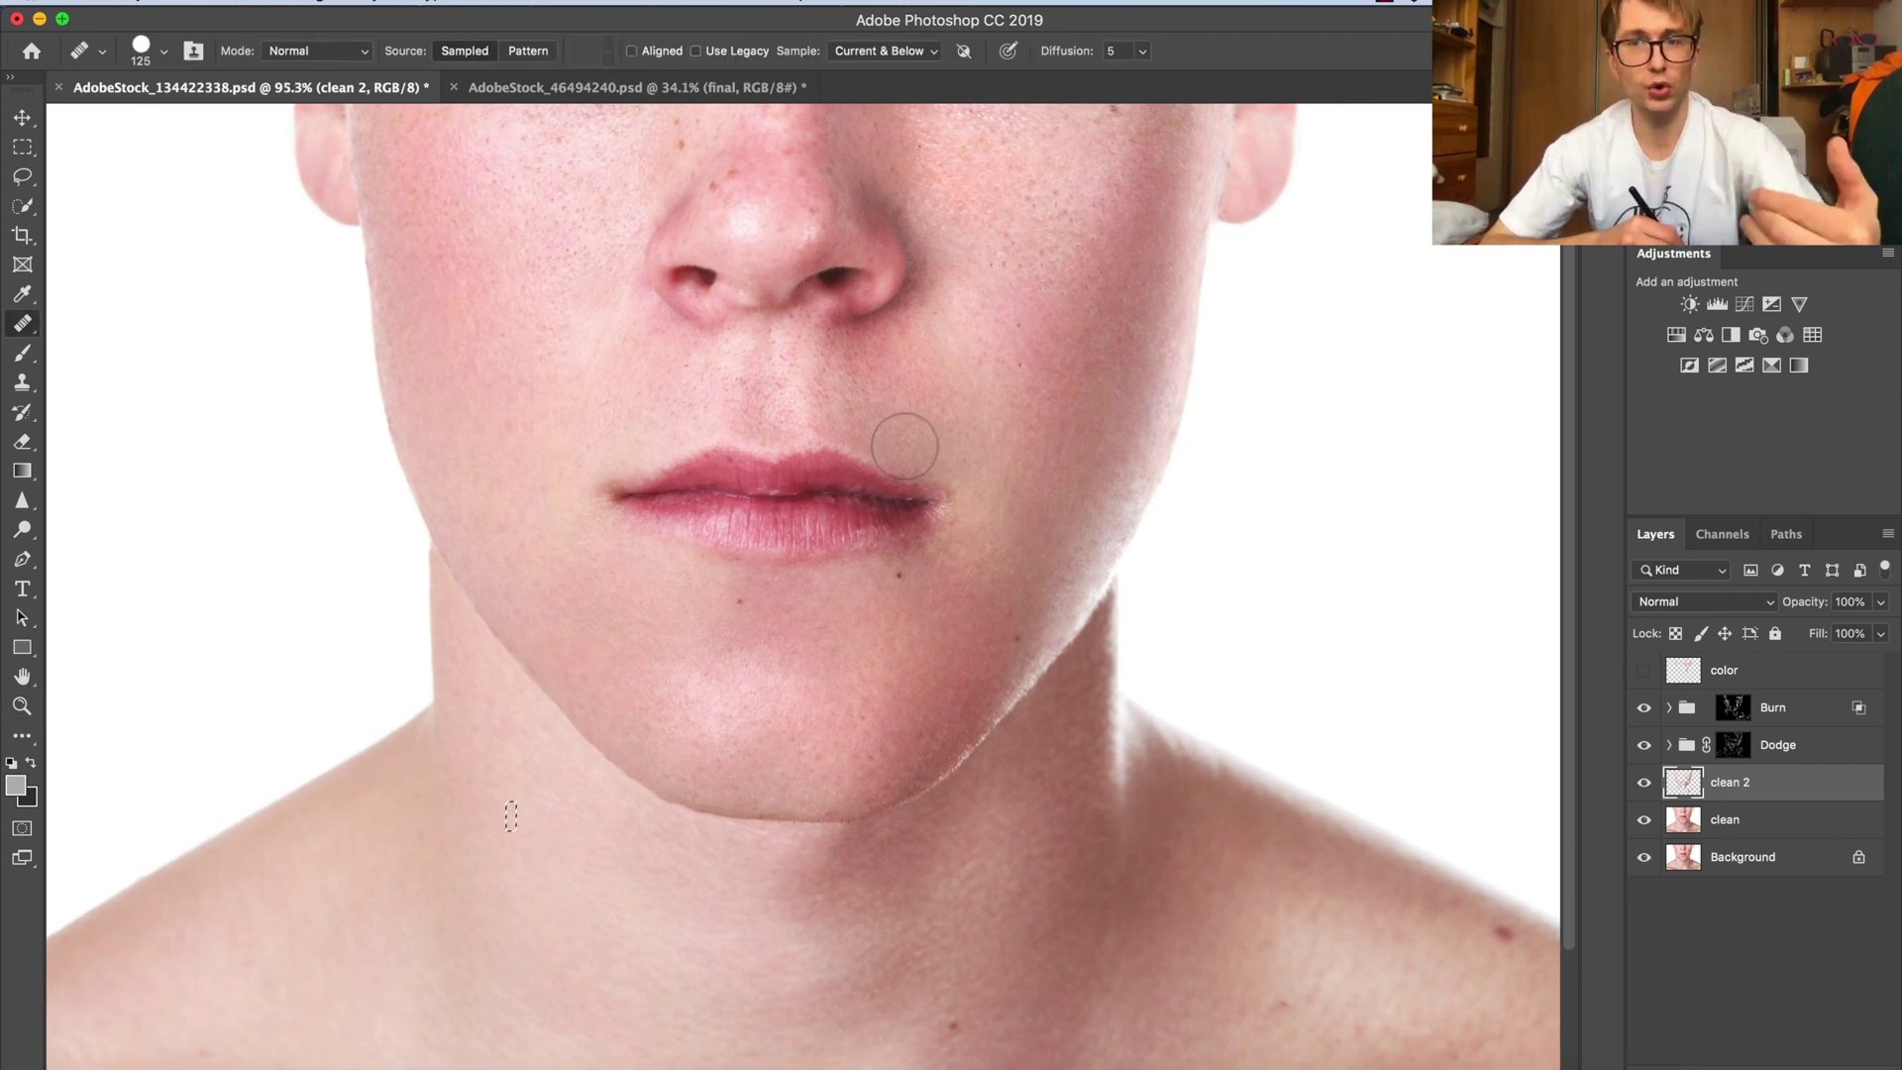
left_click(1670, 744)
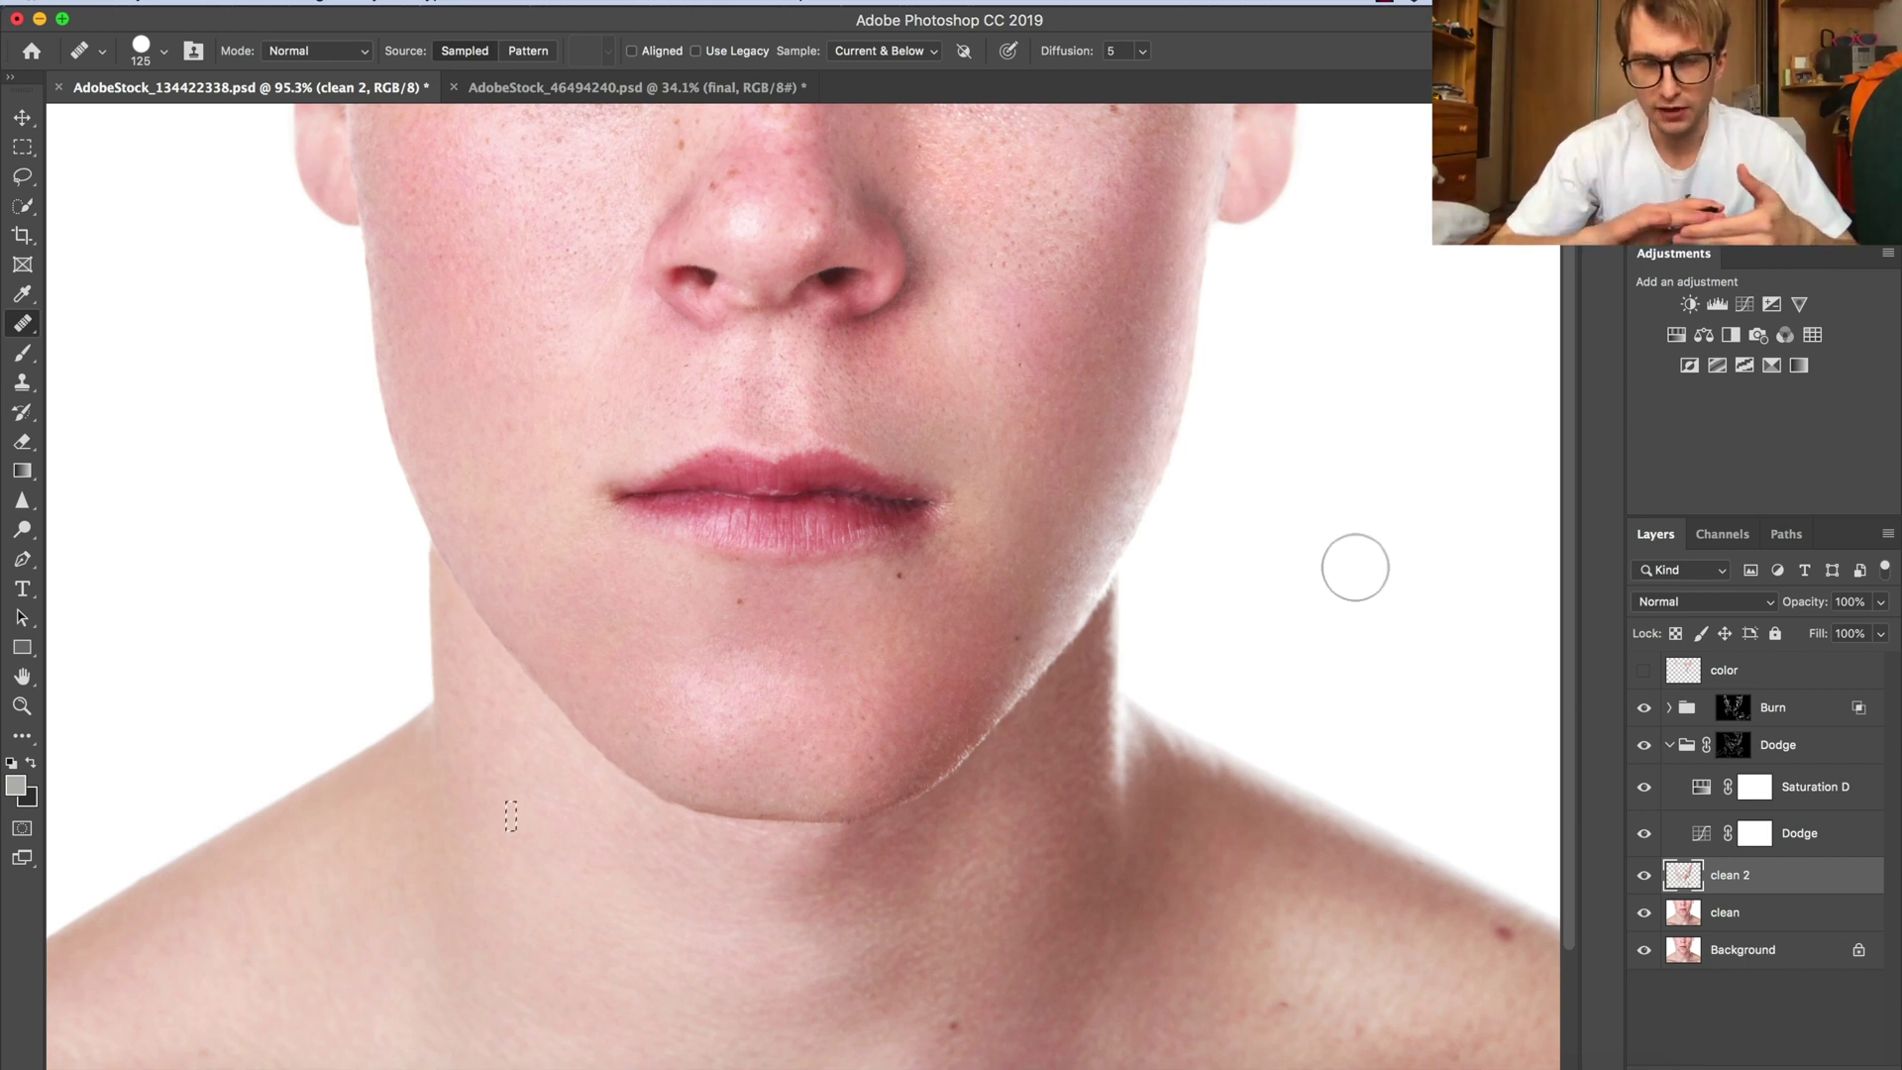
Collapse the Dodge group to tuck away its Saturation D and Dodge layers.
left_click(1670, 745)
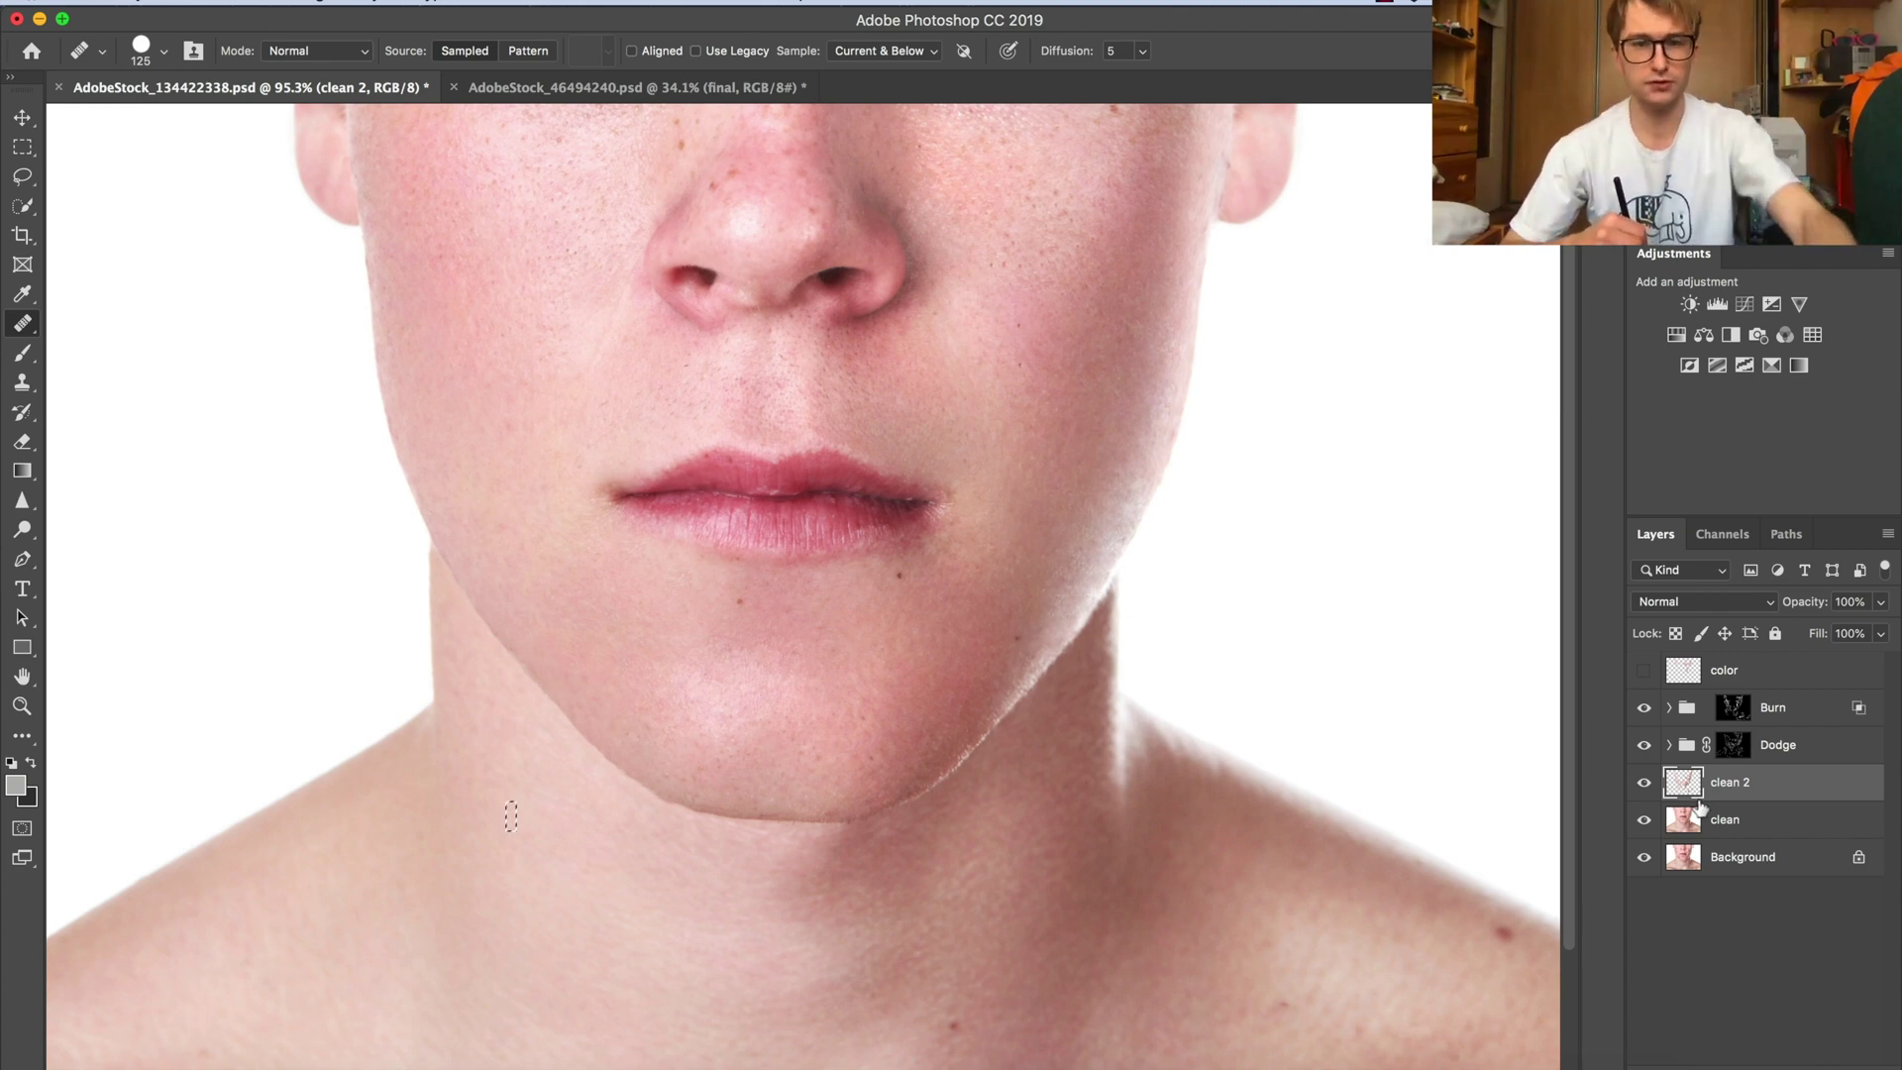
left_click(1731, 751, "alt")
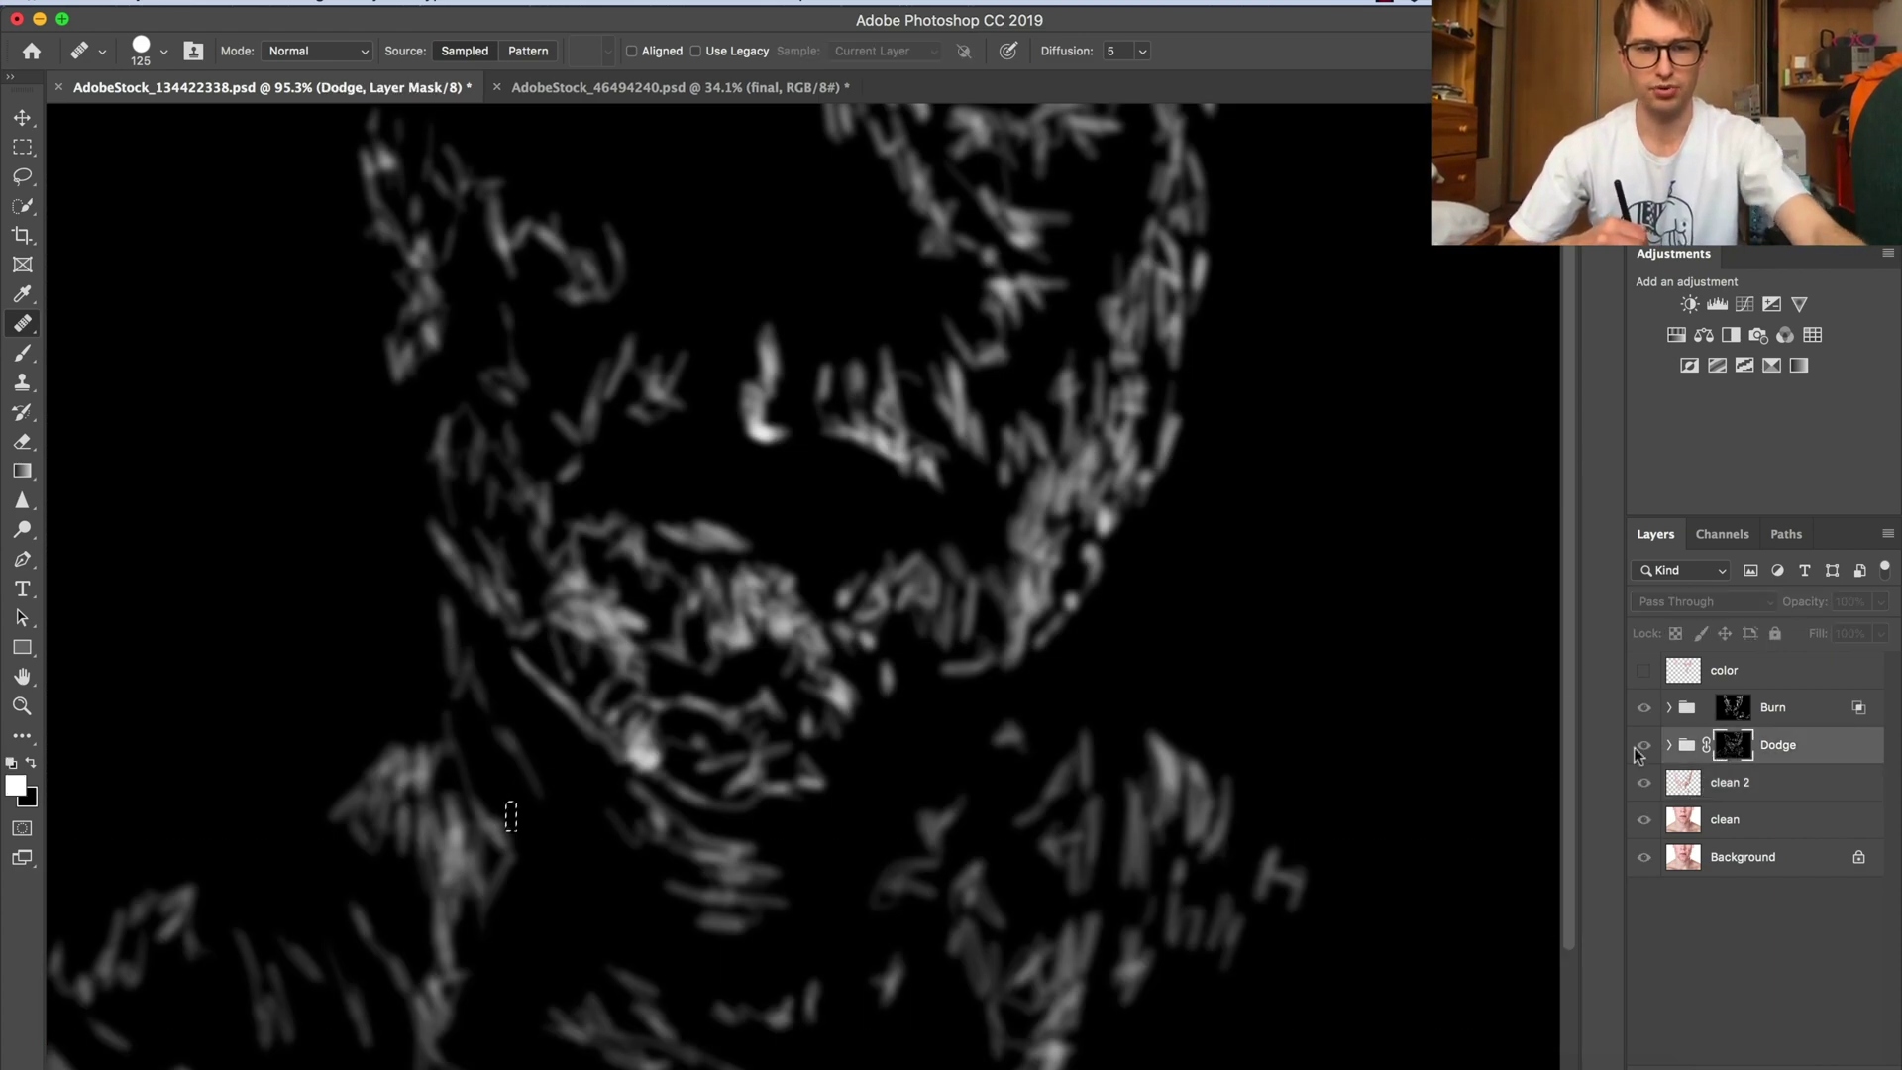
scroll(819, 525, "down", 5)
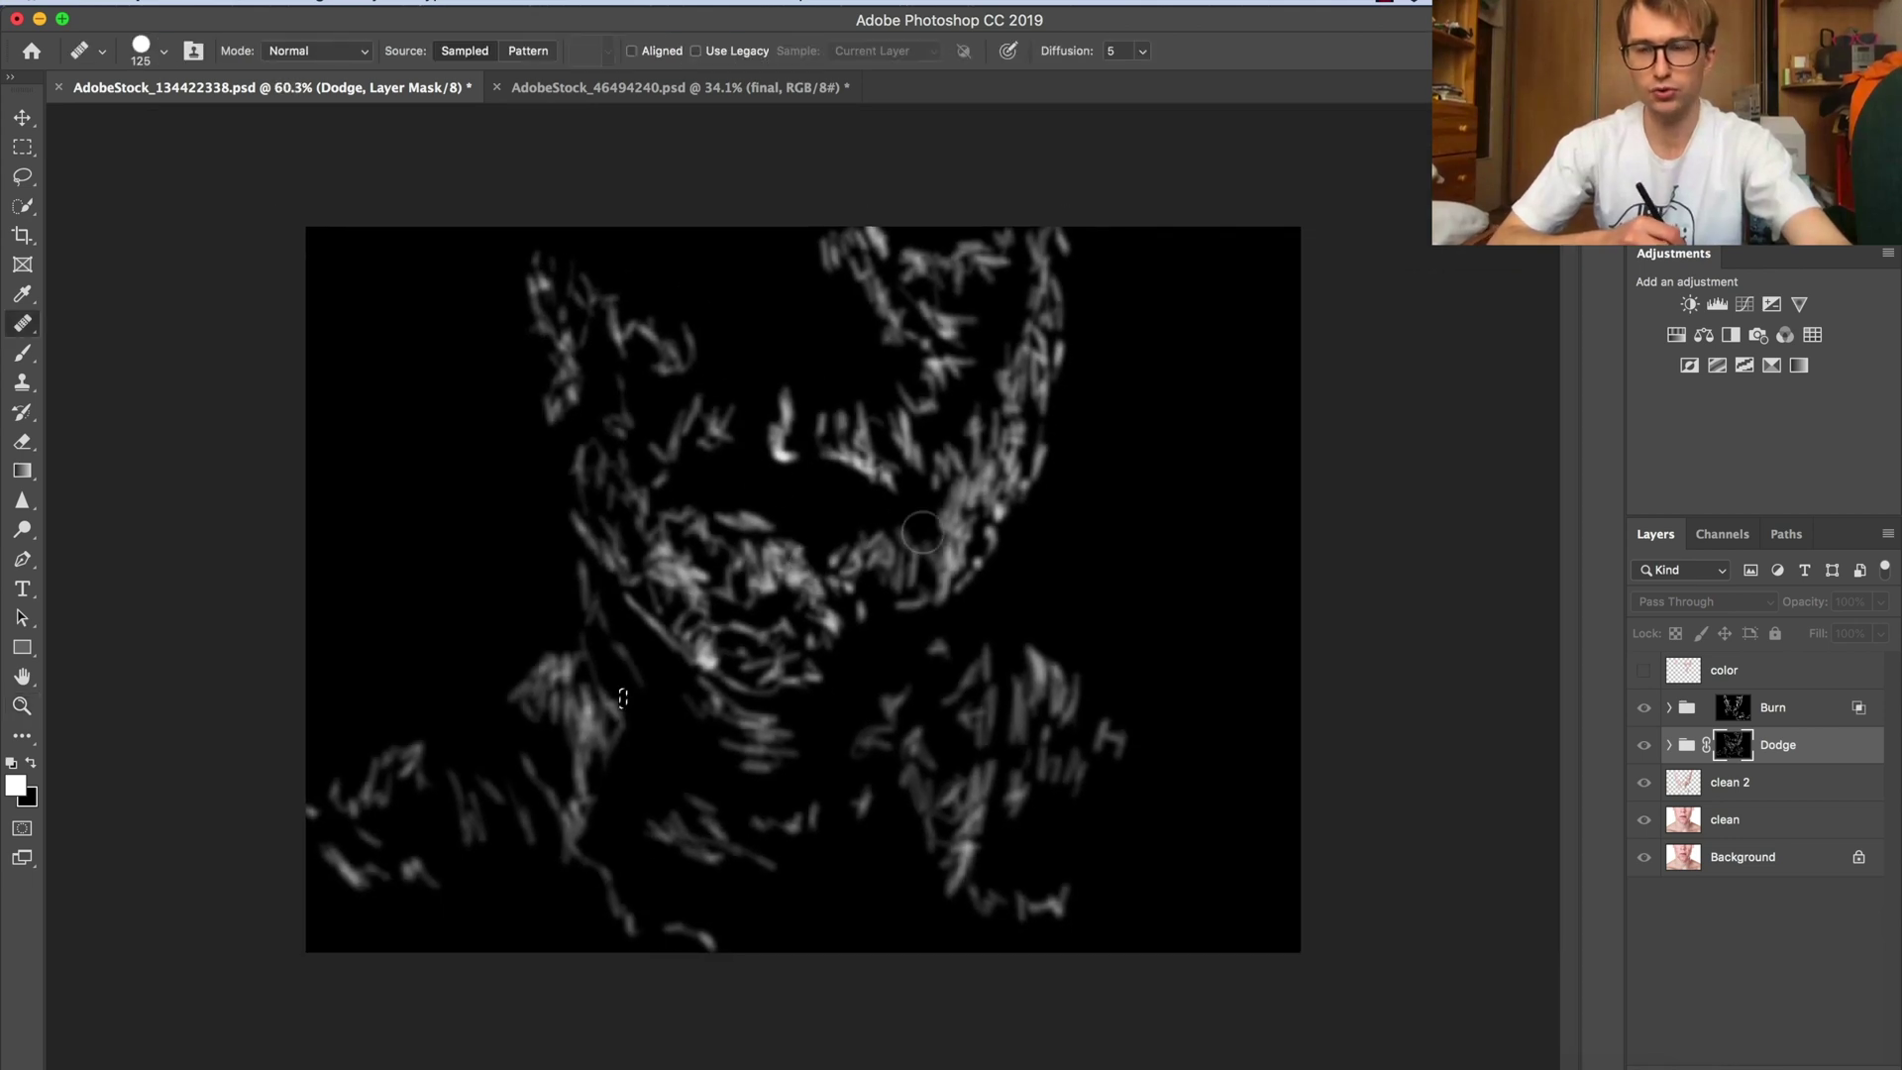
left_click(1734, 709, "alt")
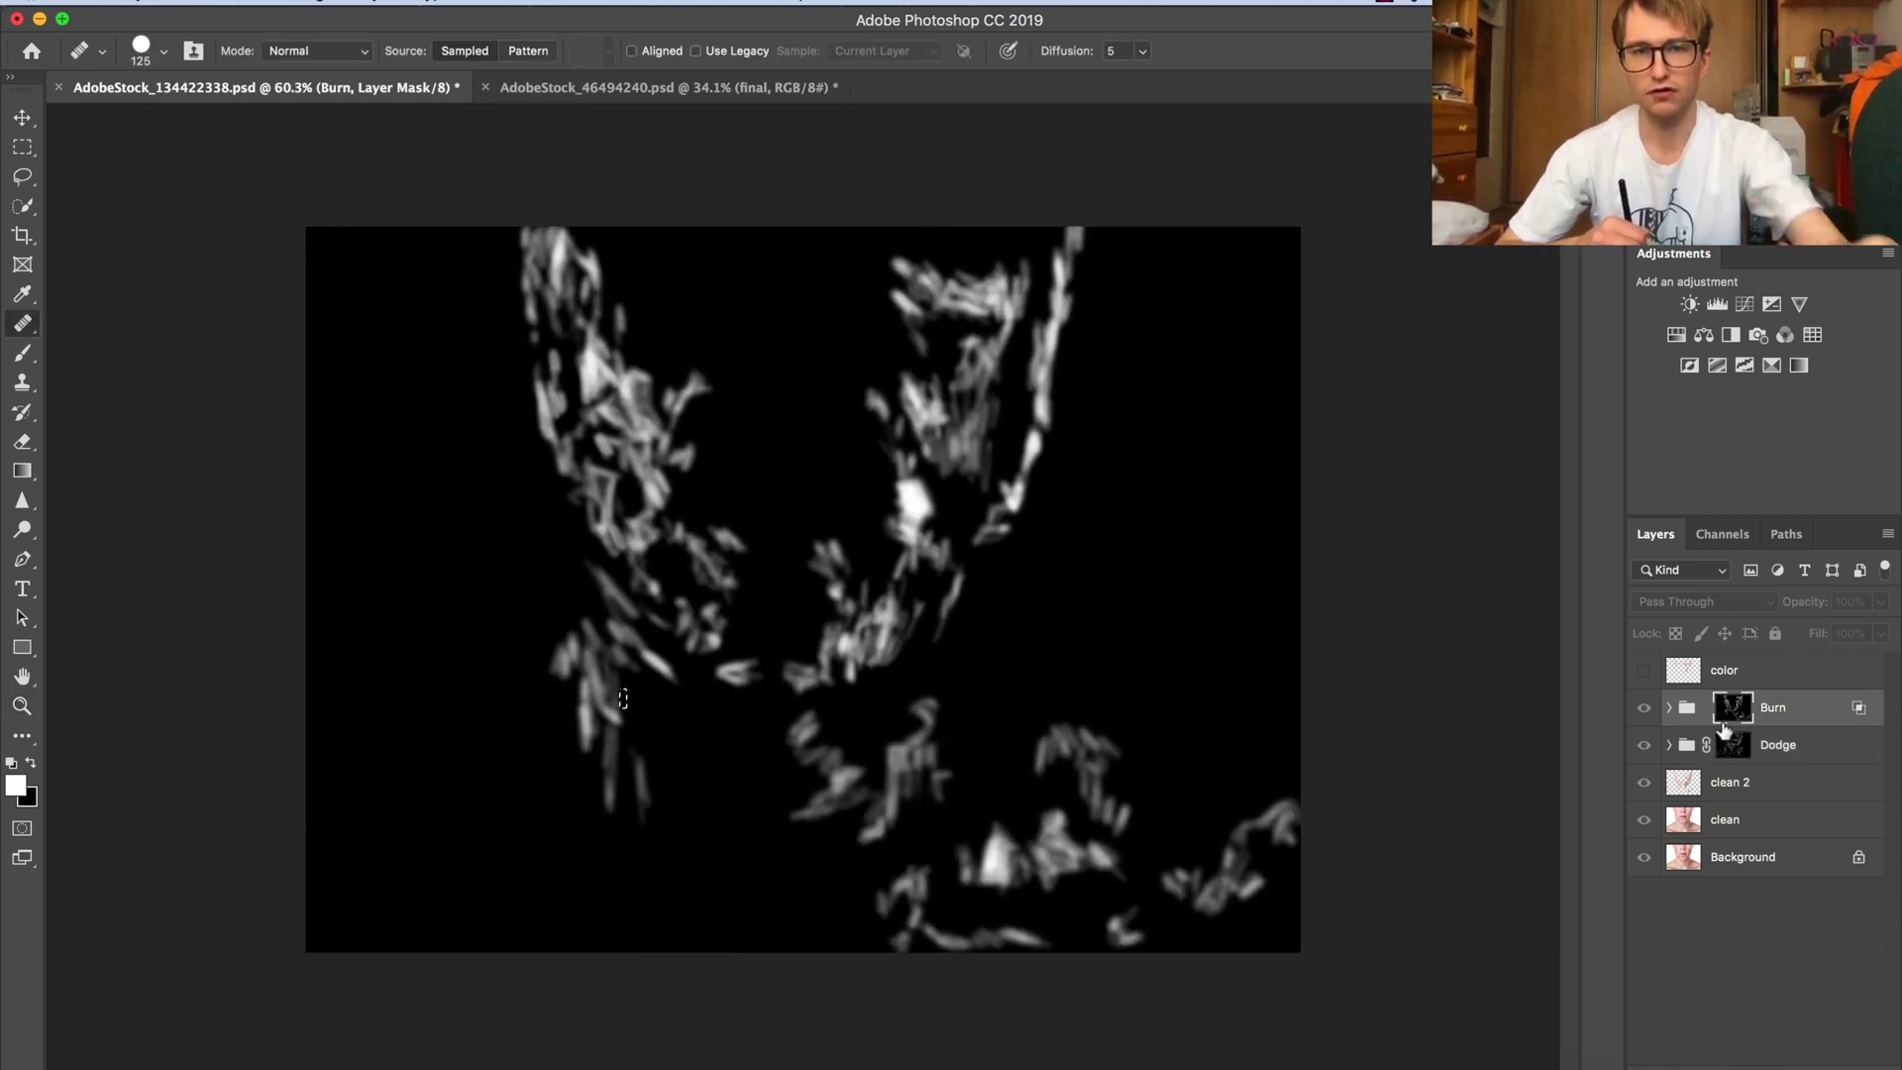
left_click(1730, 748, "alt")
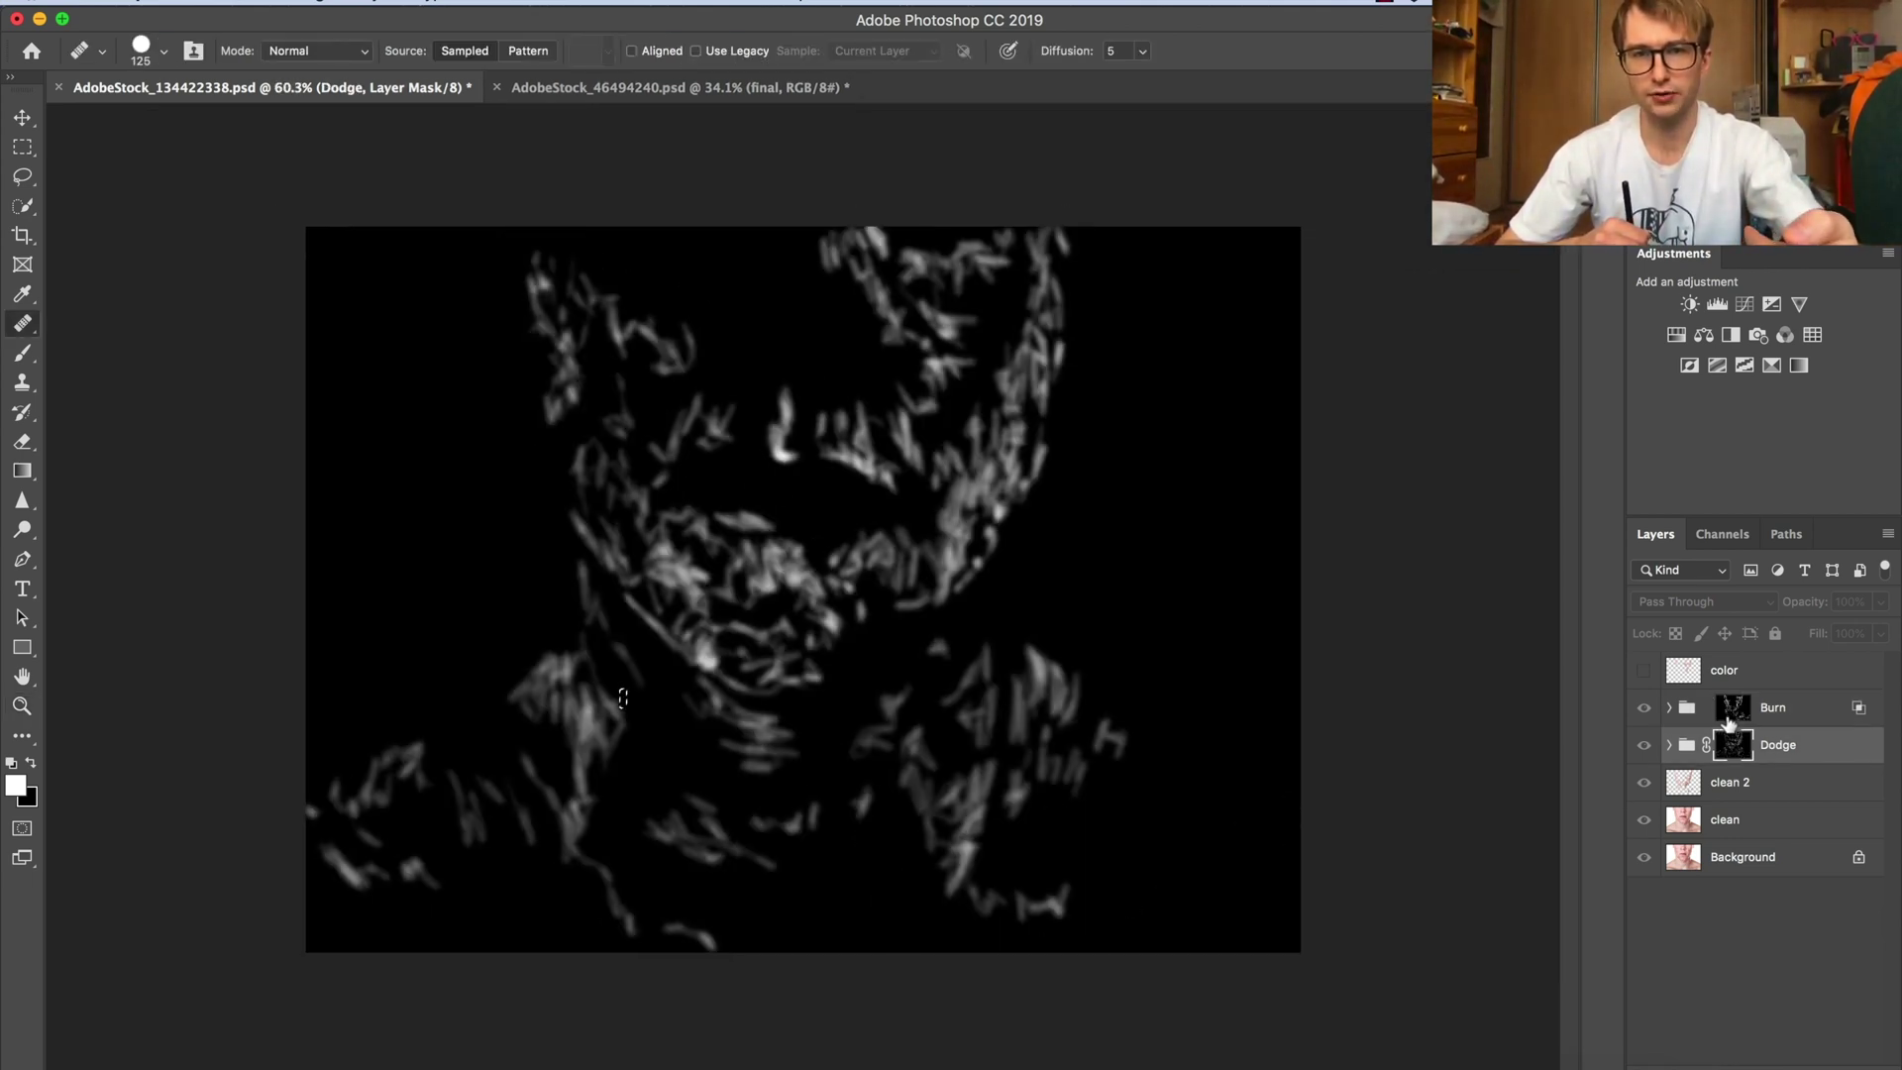
left_click(1730, 716, "alt")
left_click(1735, 749, "alt")
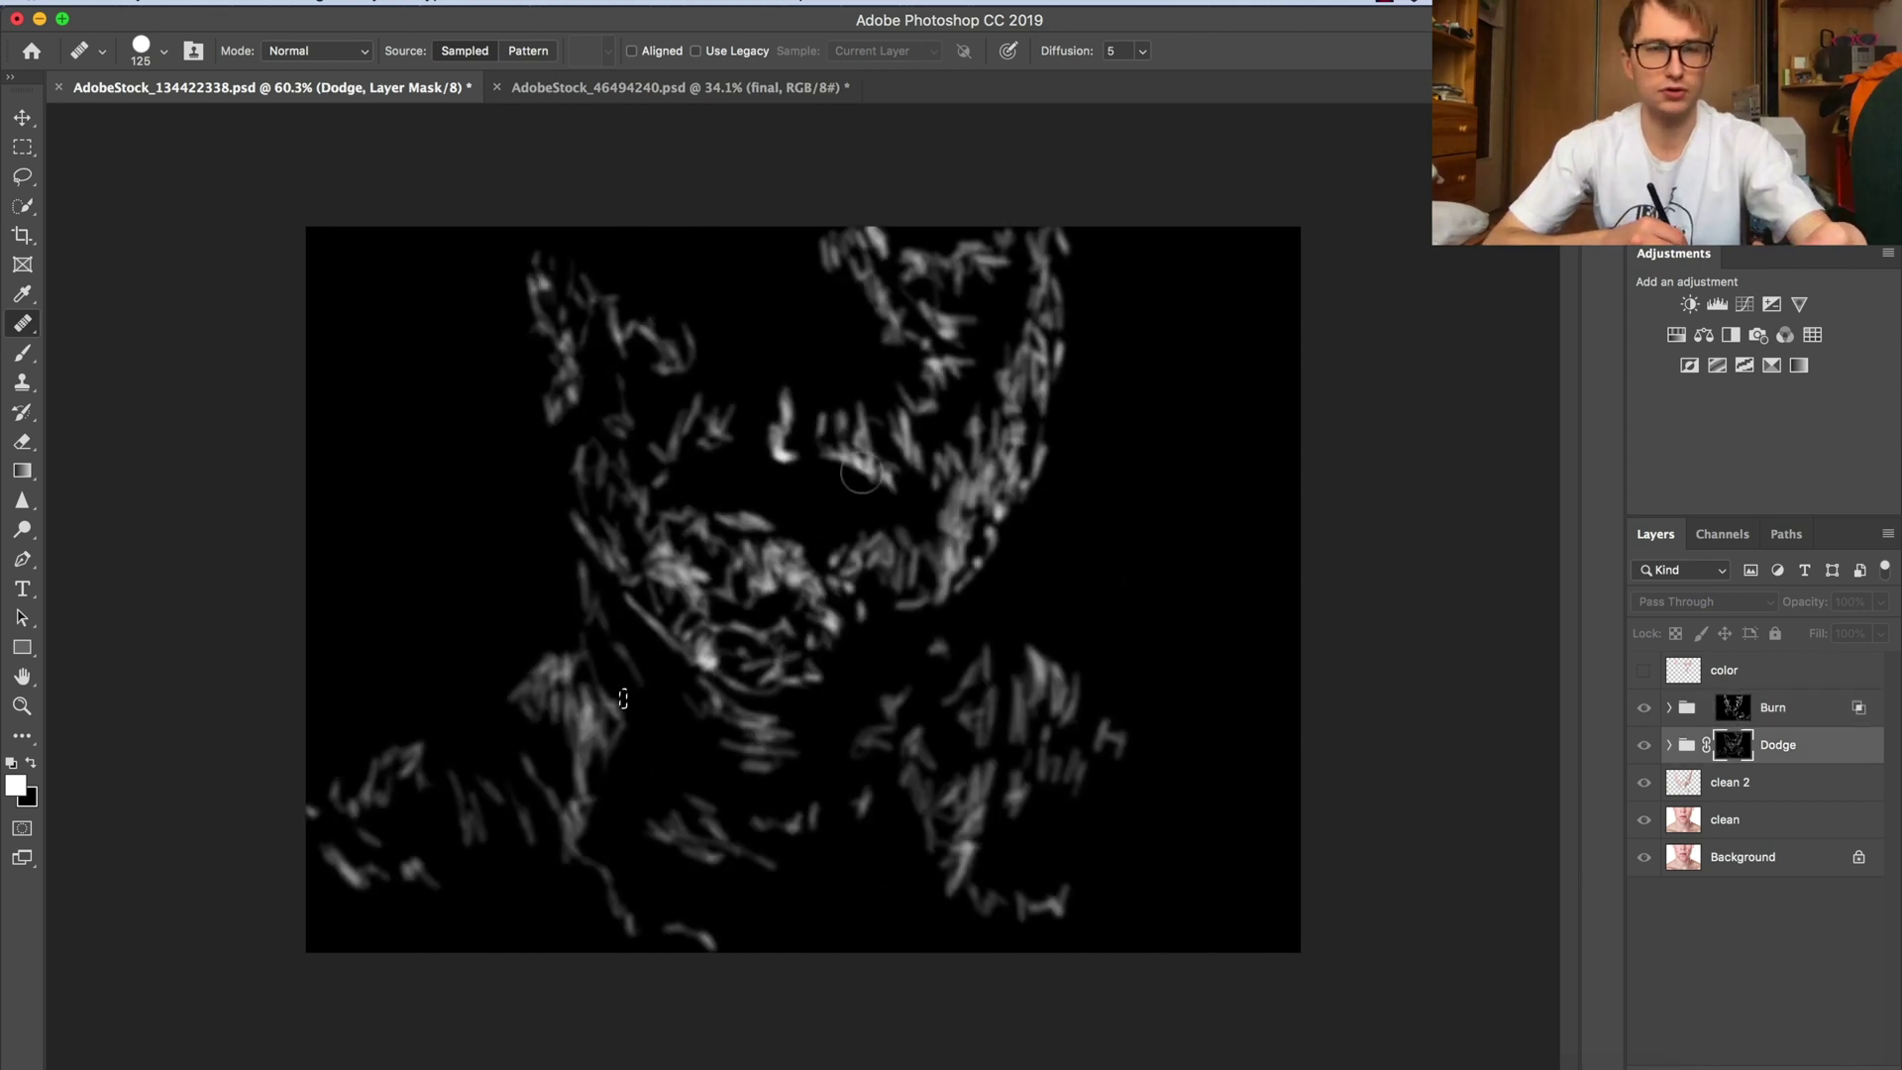
left_click(1736, 752, "alt")
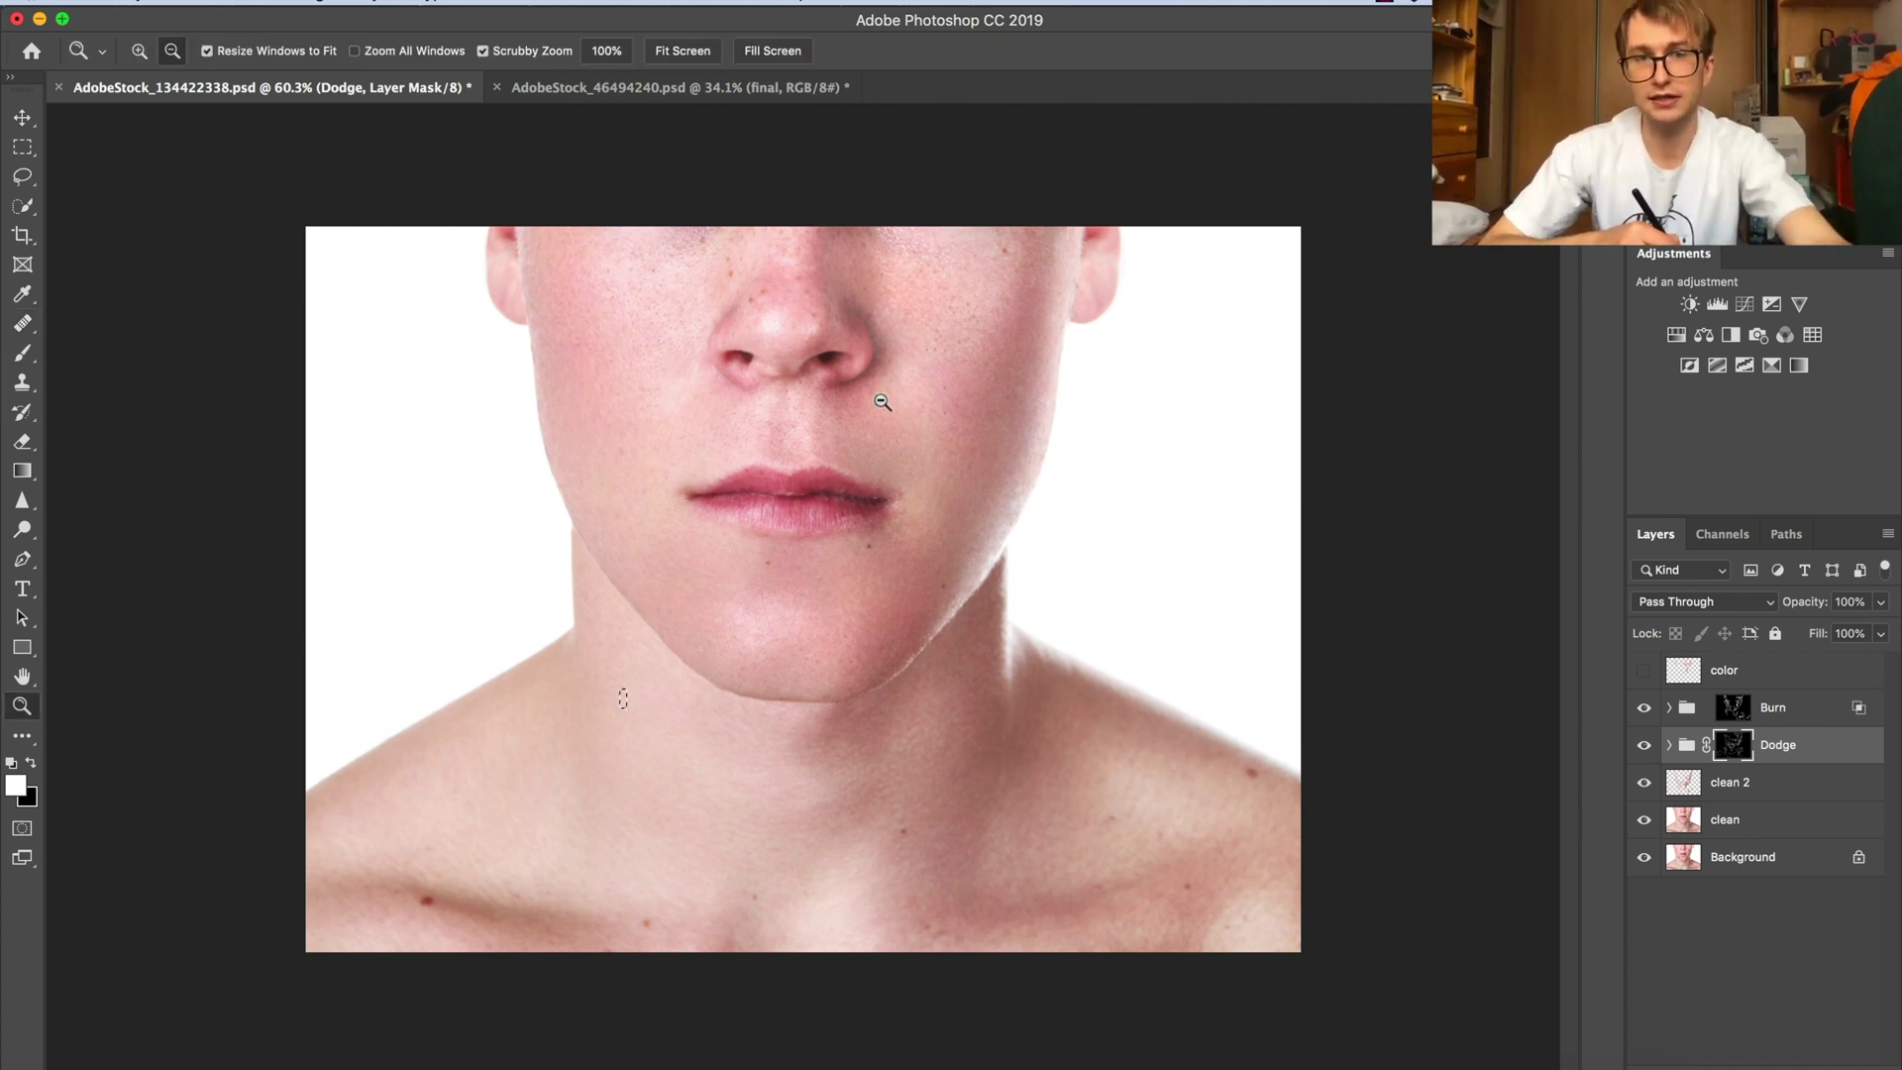
Turn on the color layer and zoom out to view the whole lower face.
scroll(926, 382, "up", 5)
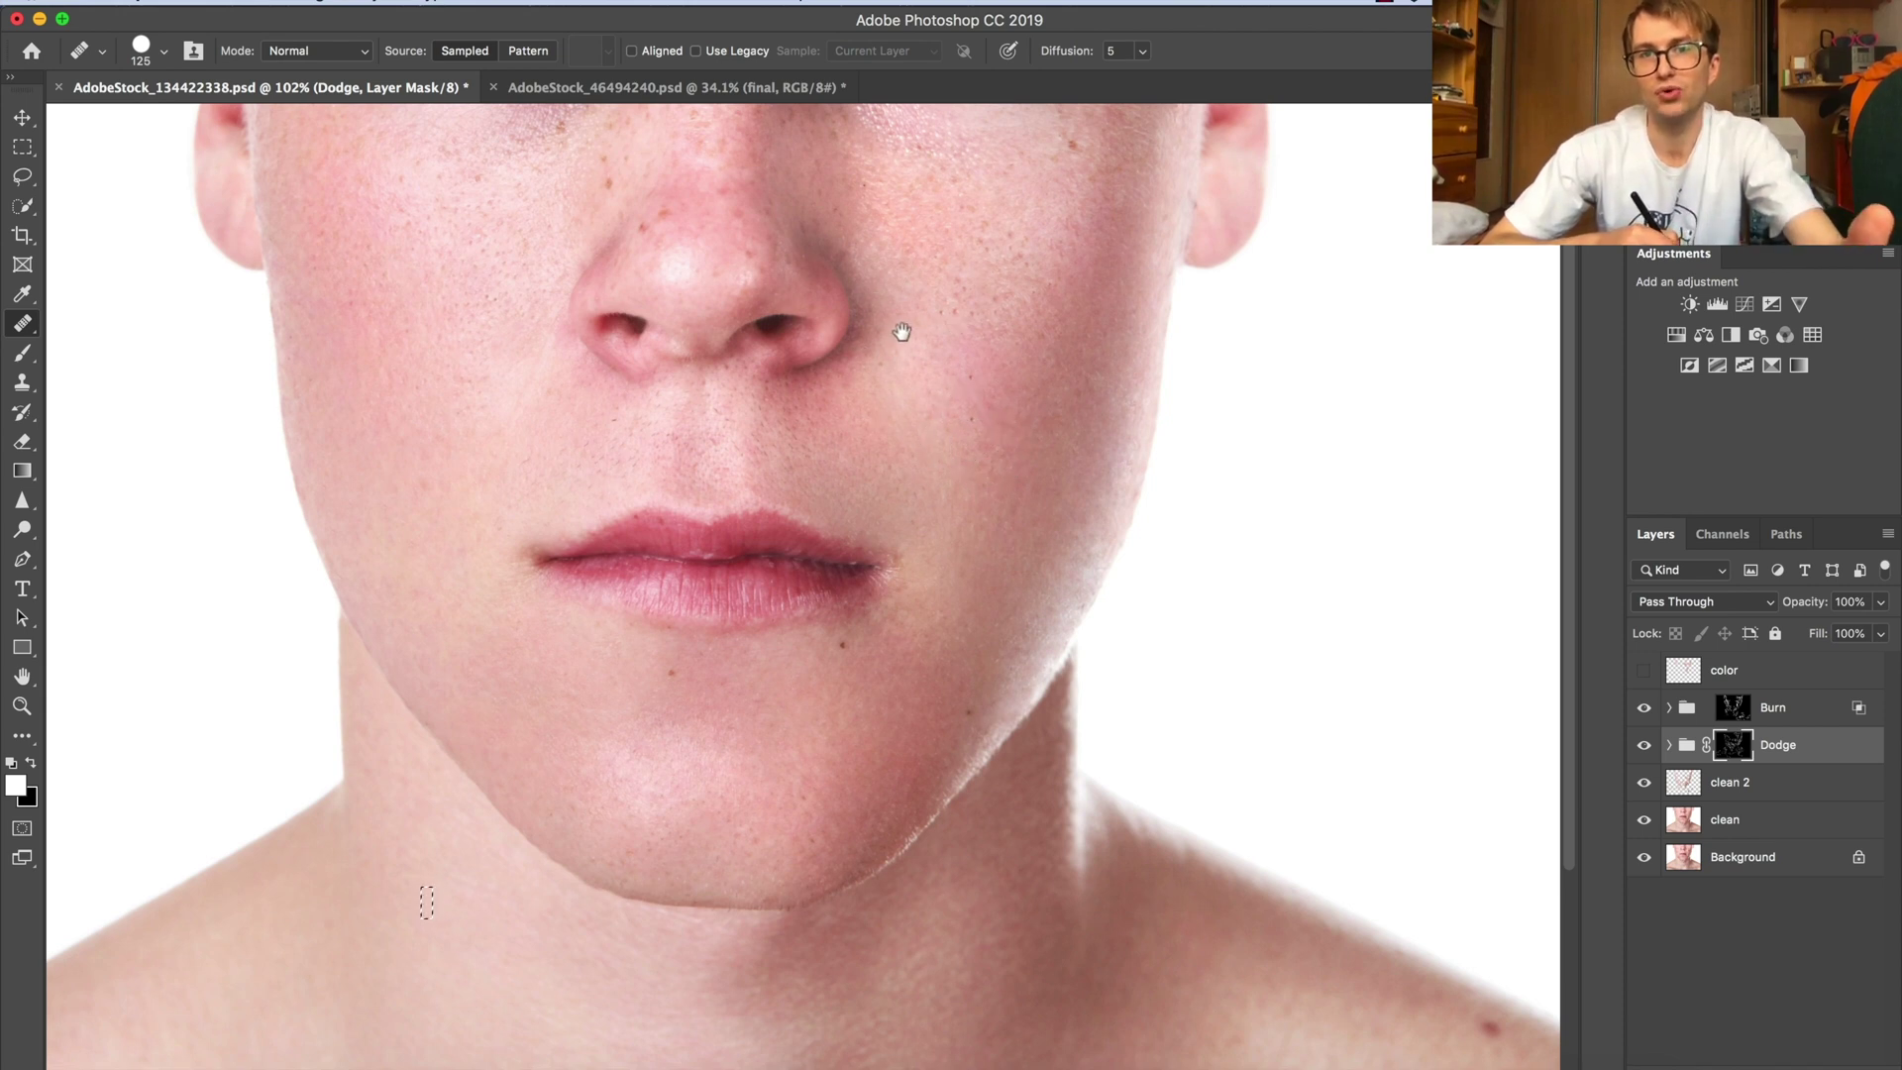
scroll(897, 357, "right", 1)
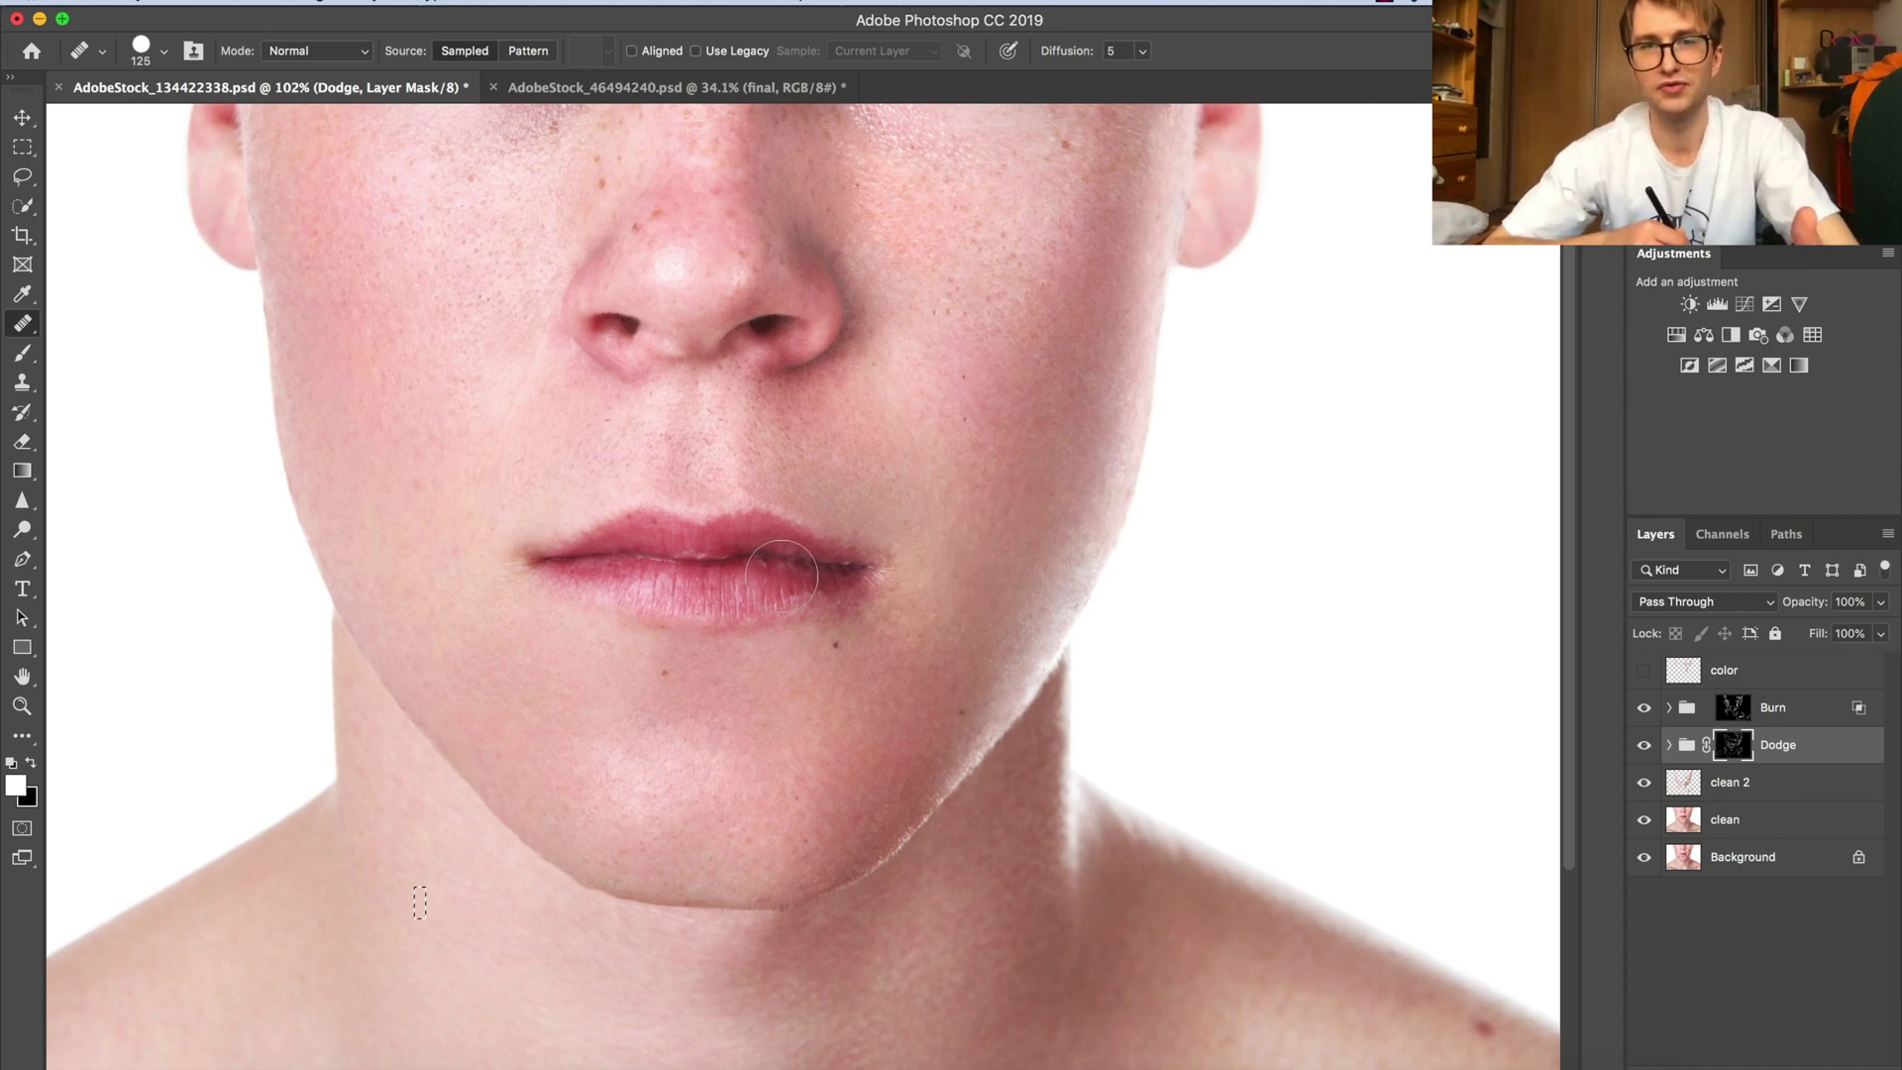
left_click(1644, 671)
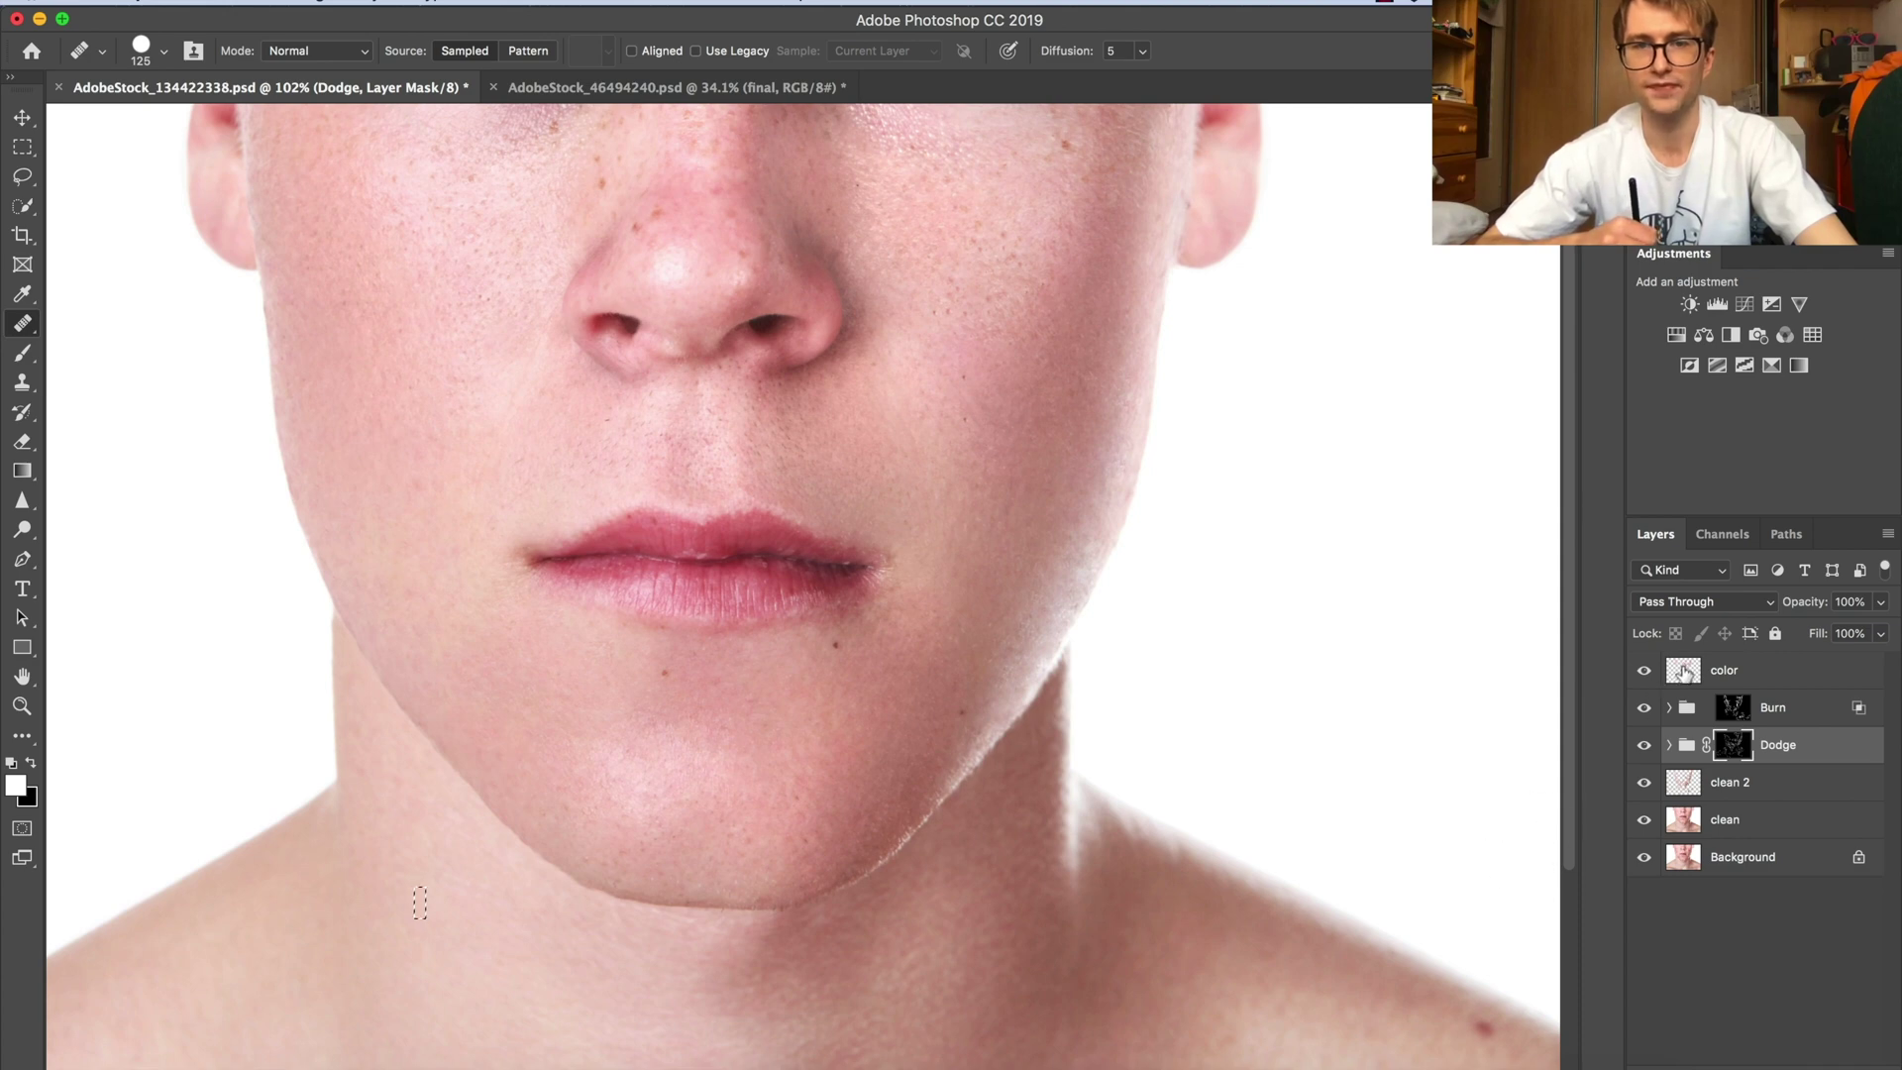
key("z")
left_click_drag(1025, 520, 949, 524)
key("j")
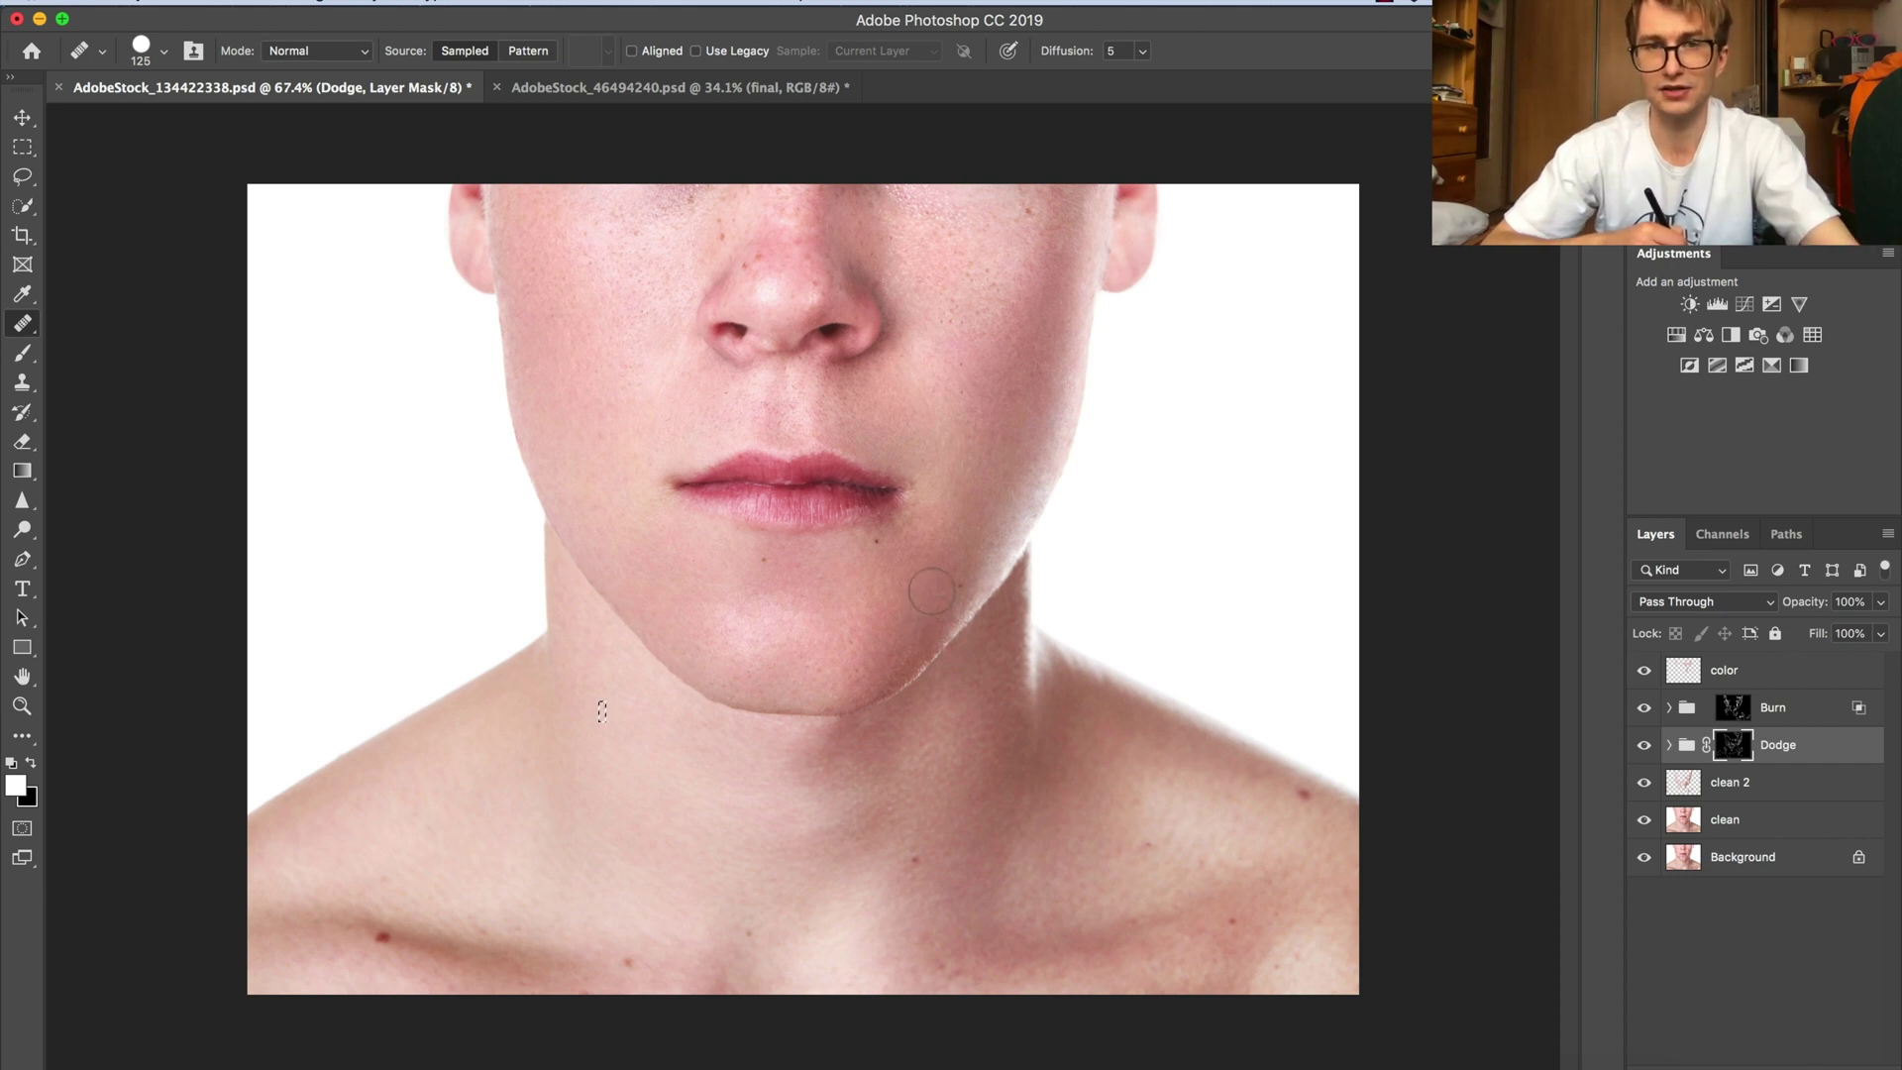
Select the color layer, keep it in Color blend mode, and zoom in on the lower face.
left_click(1682, 672)
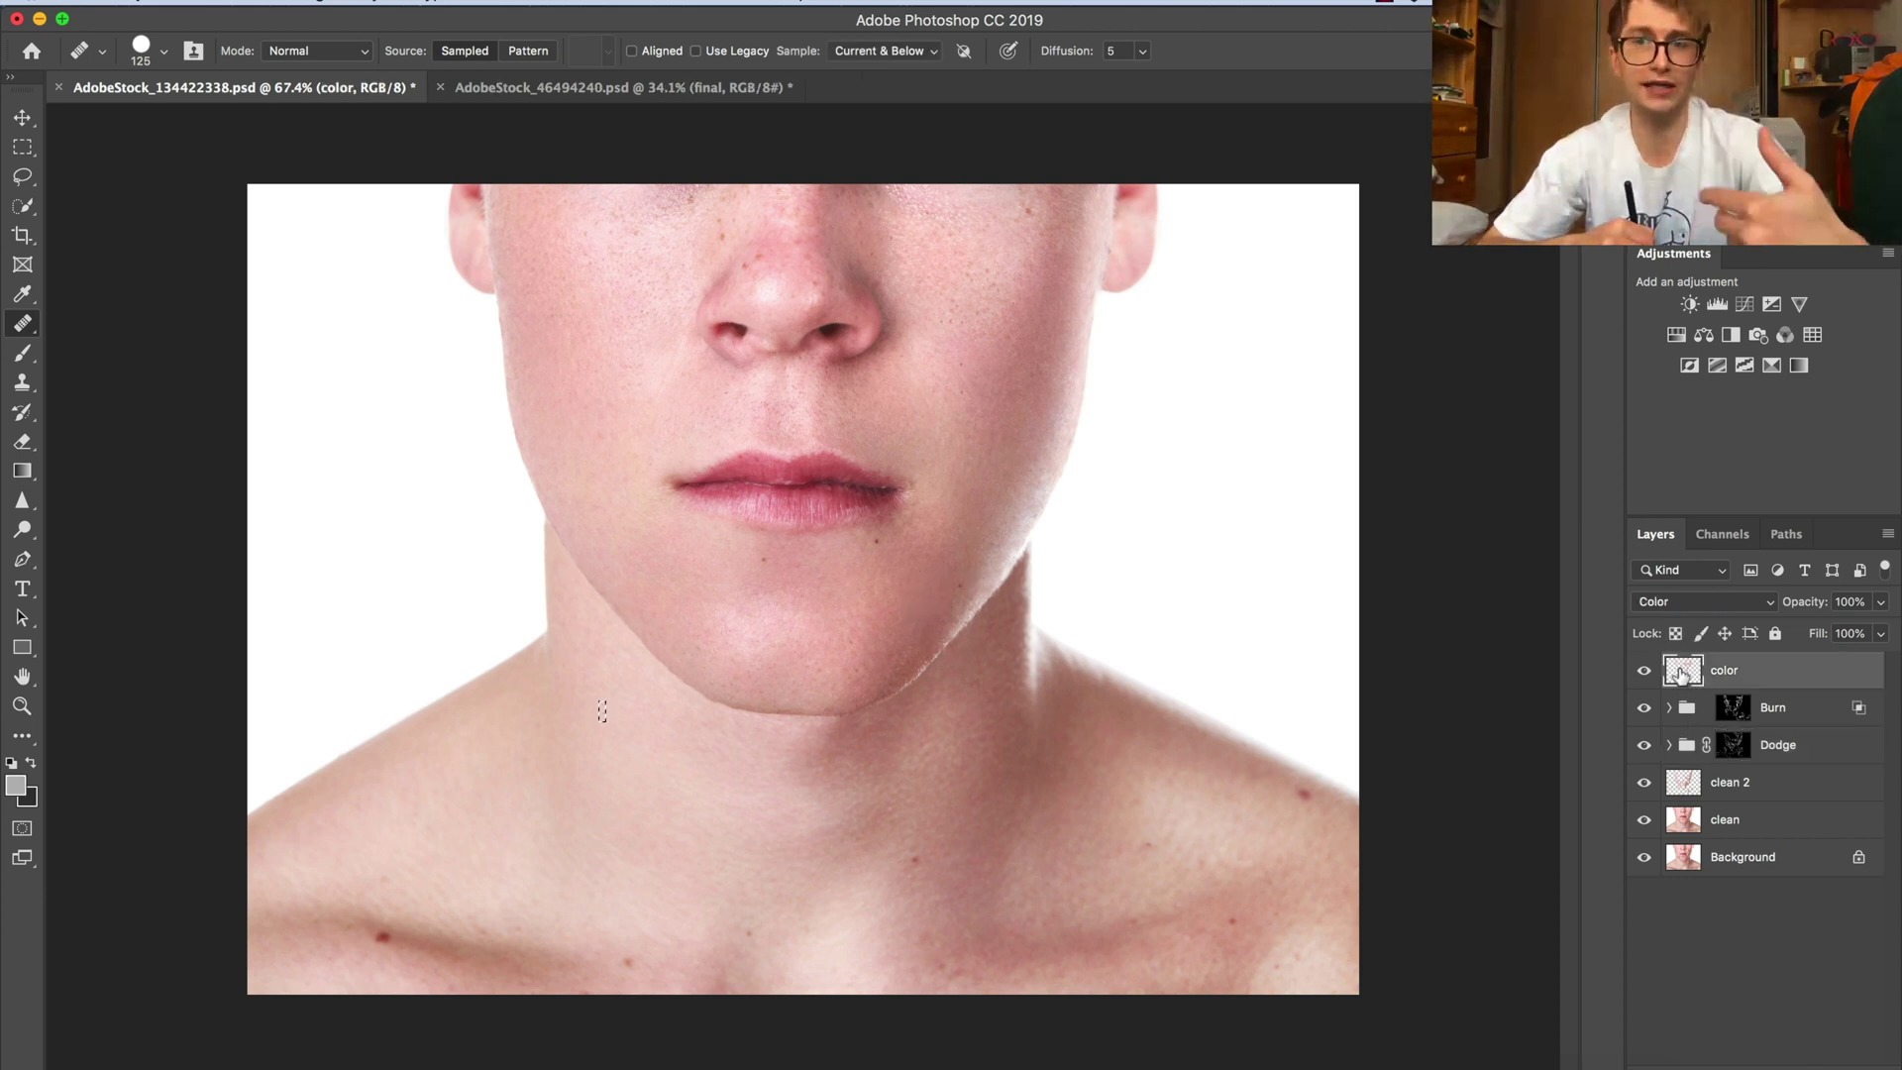
left_click(1674, 607)
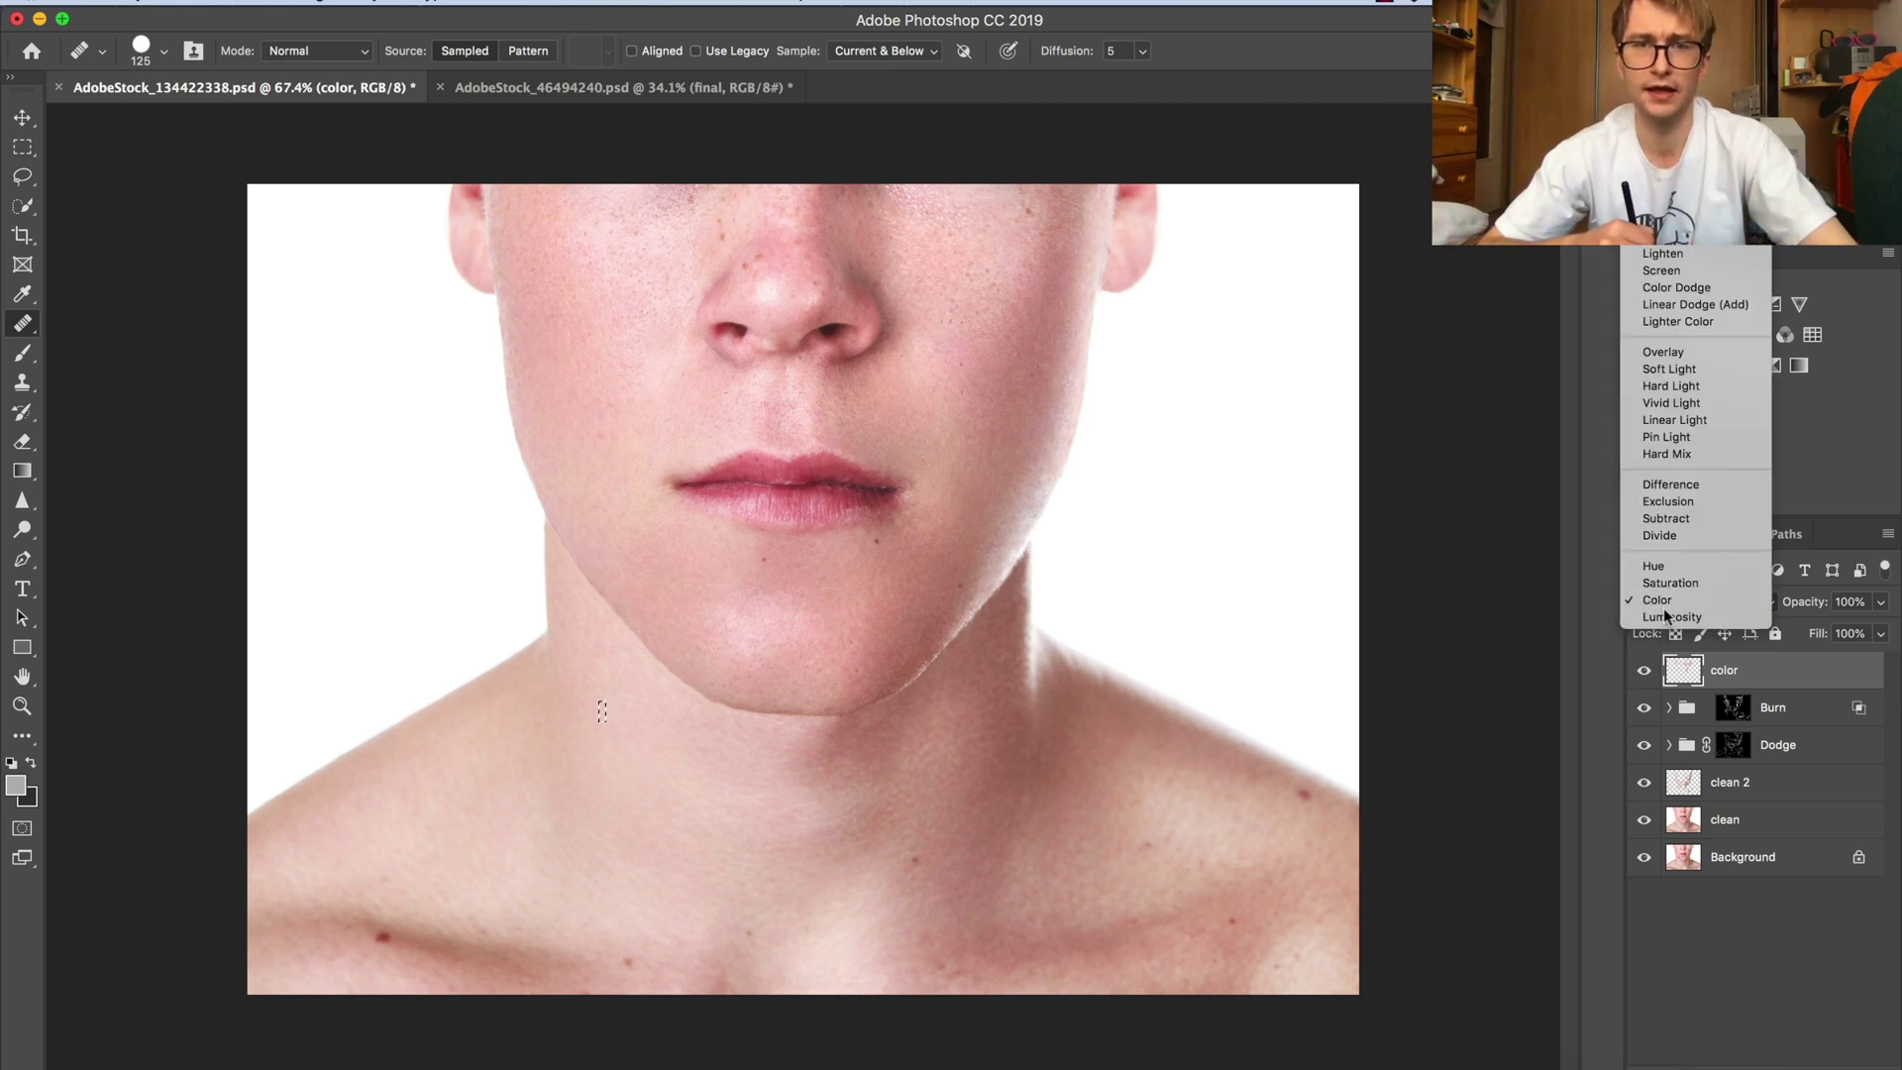
left_click(1675, 606)
key("z")
left_click_drag(968, 288, 1016, 308)
Sample the cheek's skin pink with a size 250 brush and paint over the red right cheek.
key("b")
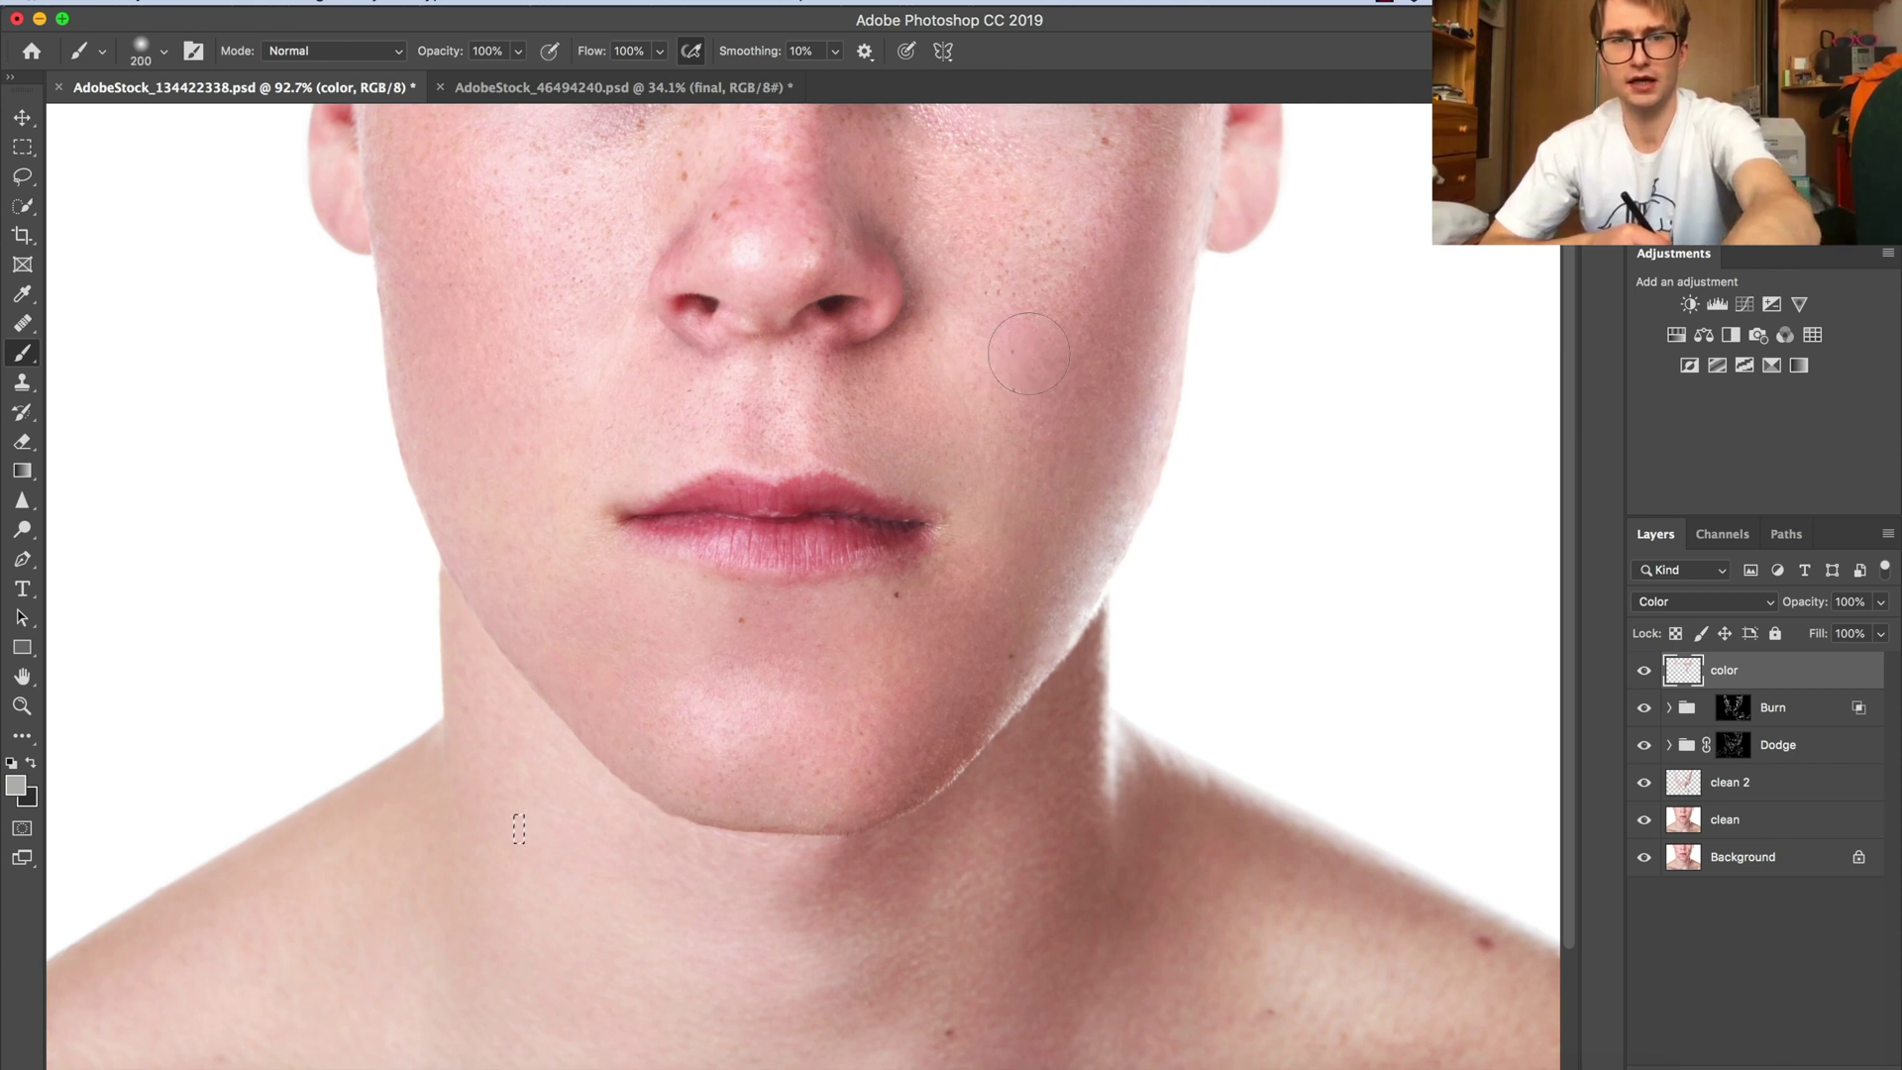
key("bracketright")
key("bracketright")
key("bracketright")
key("bracketright")
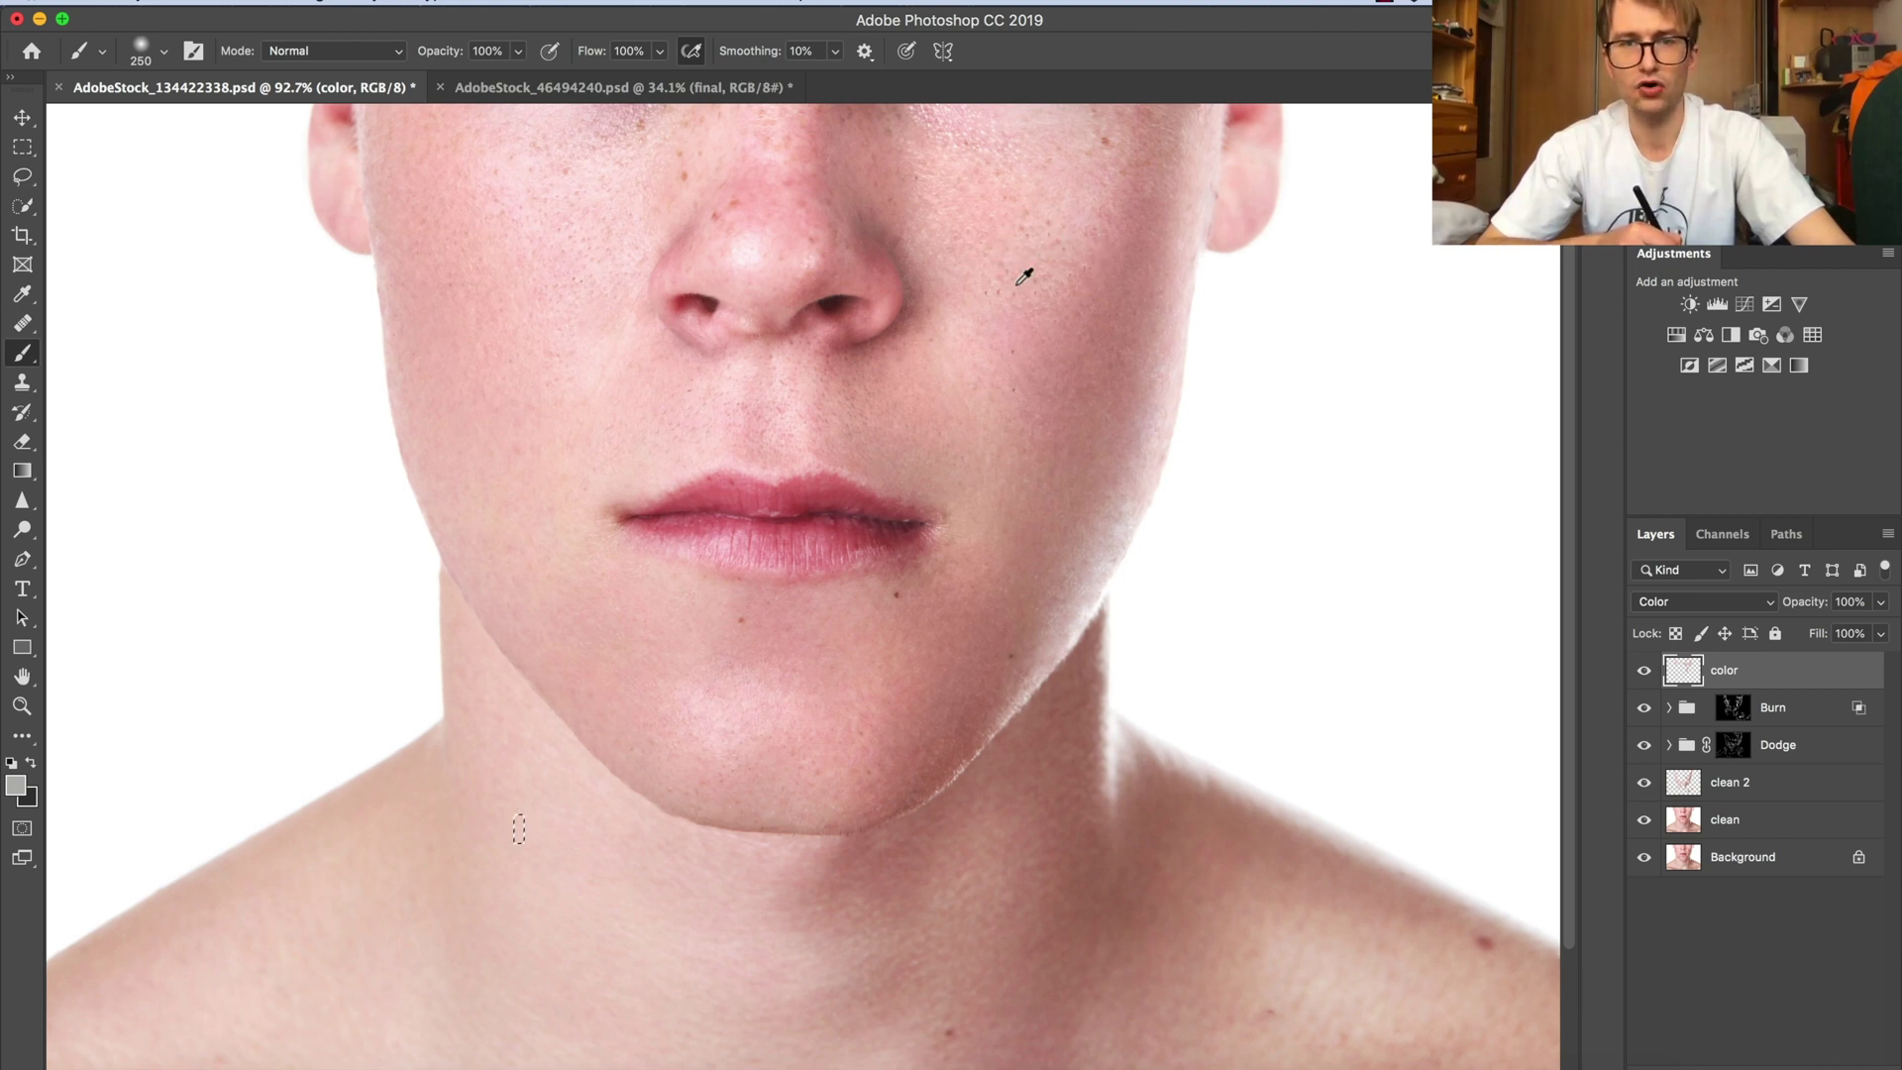
left_click(1054, 225, "alt")
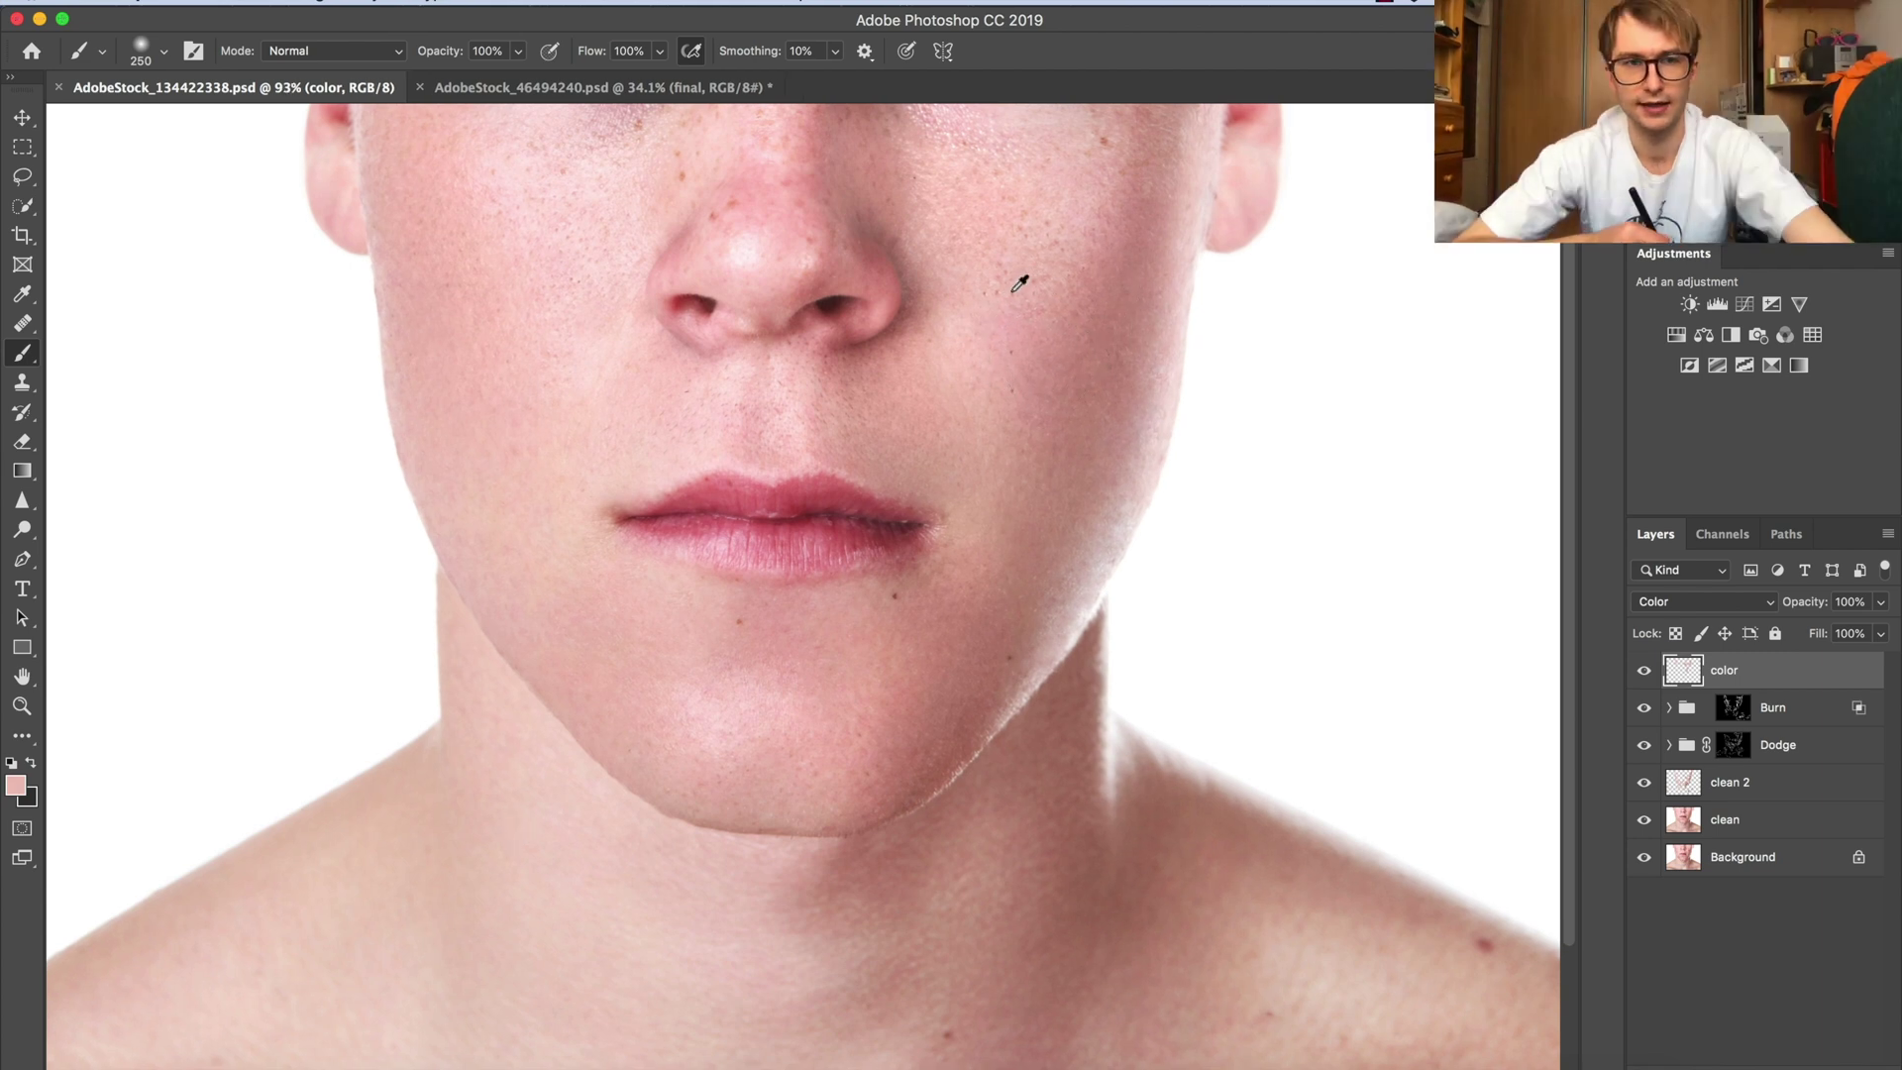
left_click(1020, 284, "alt")
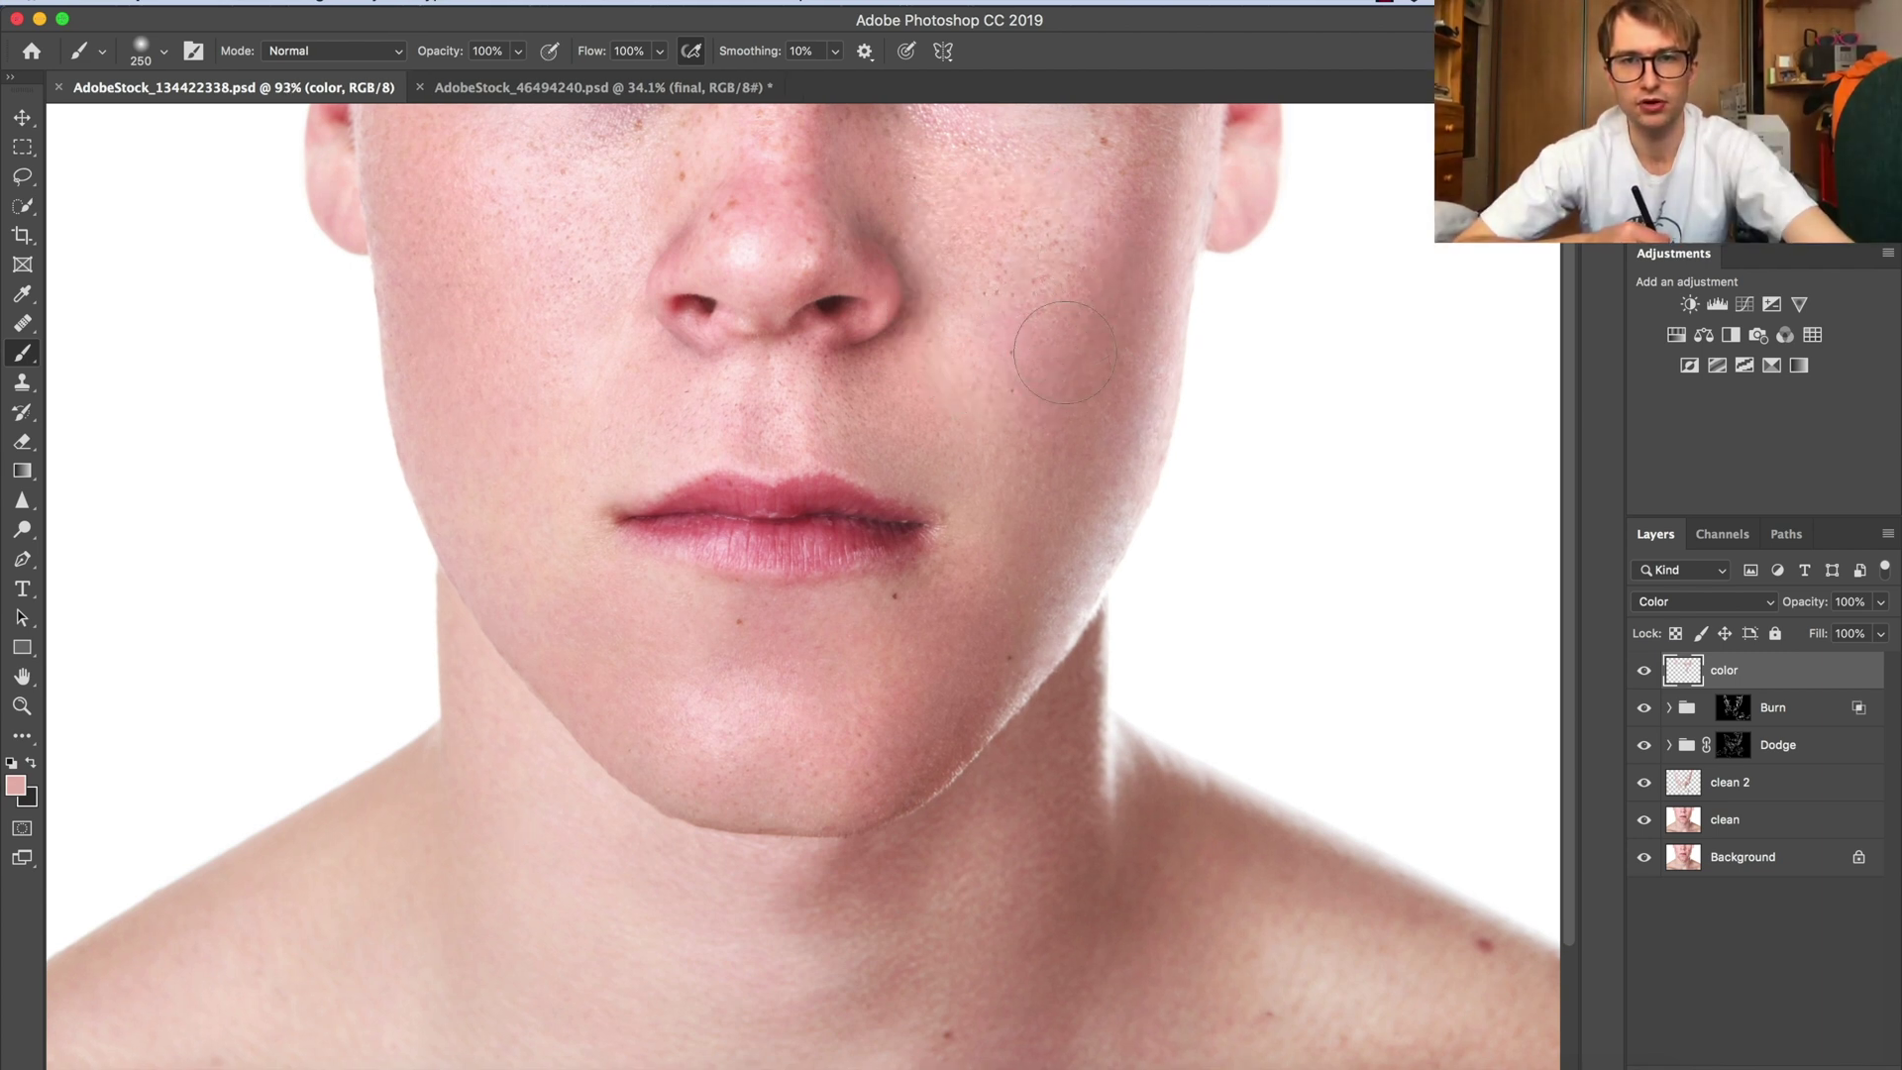
left_click_drag(1039, 396, 1078, 225)
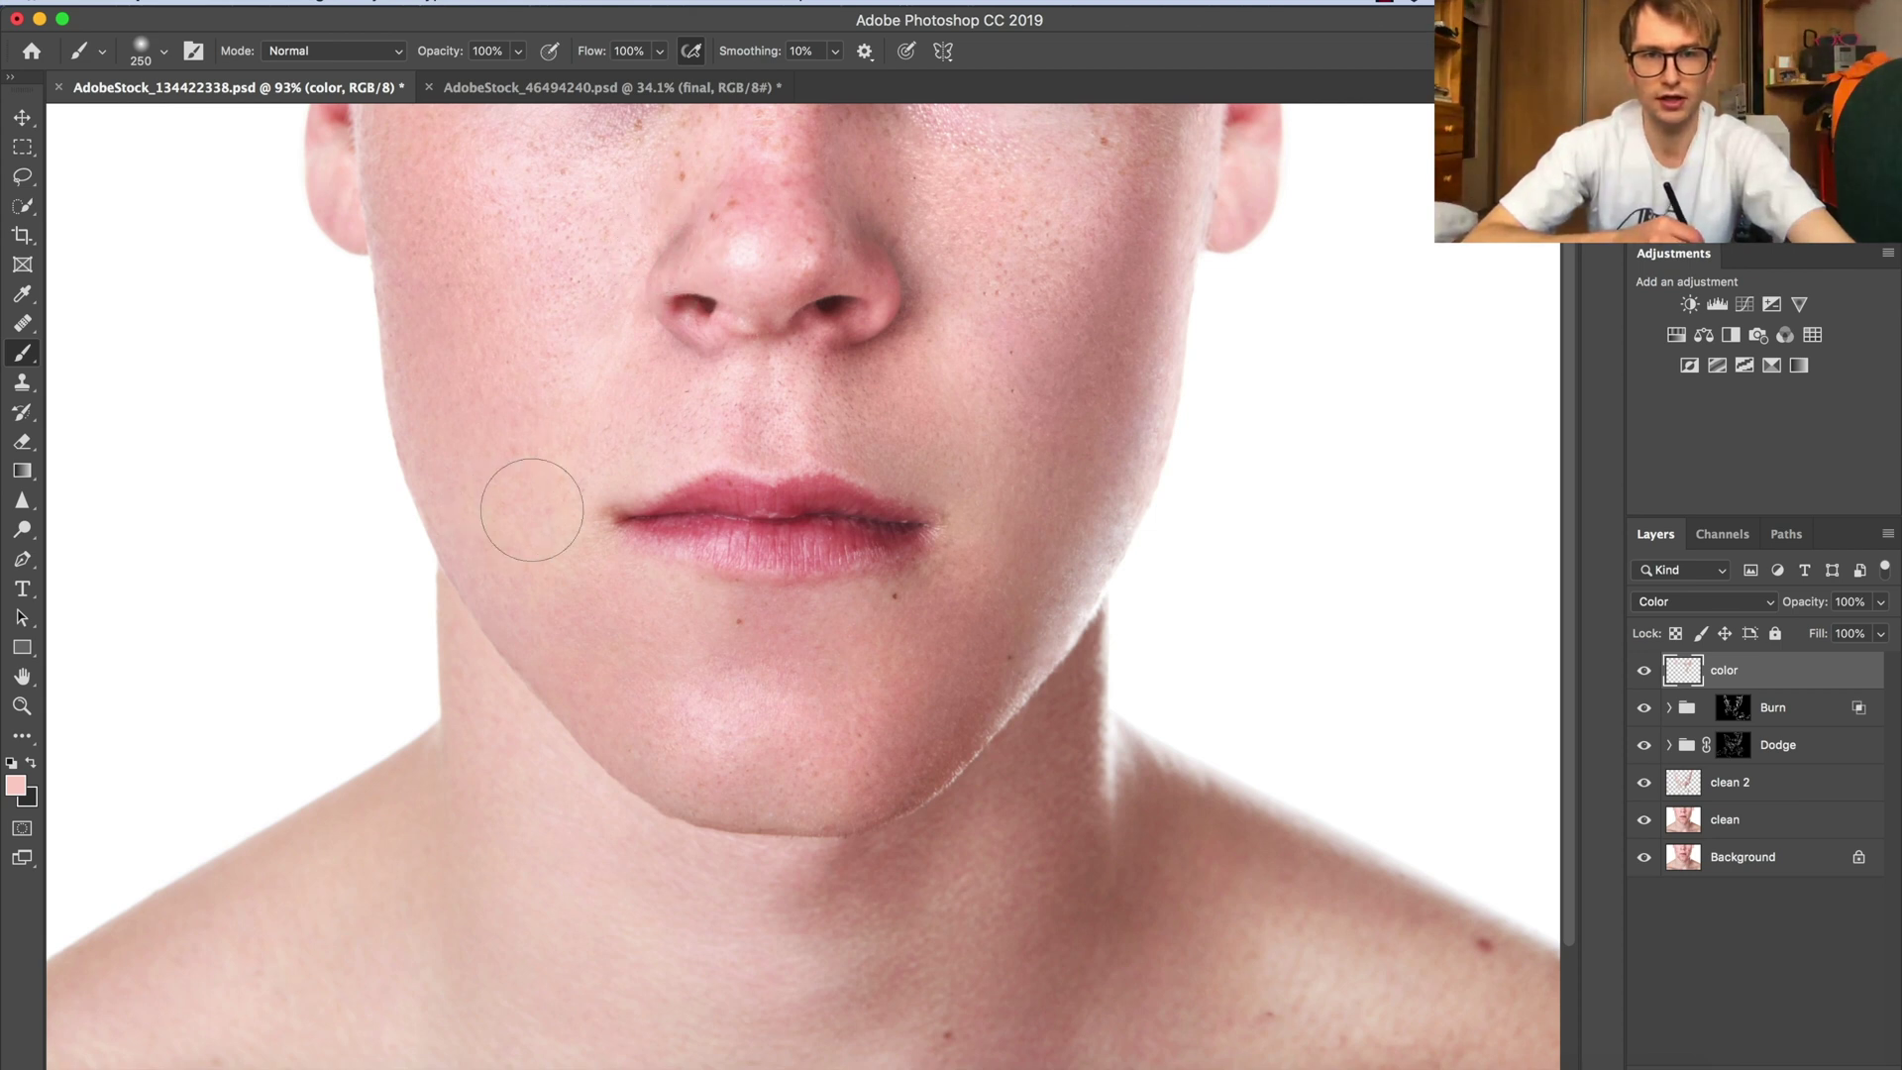
left_click(1644, 670)
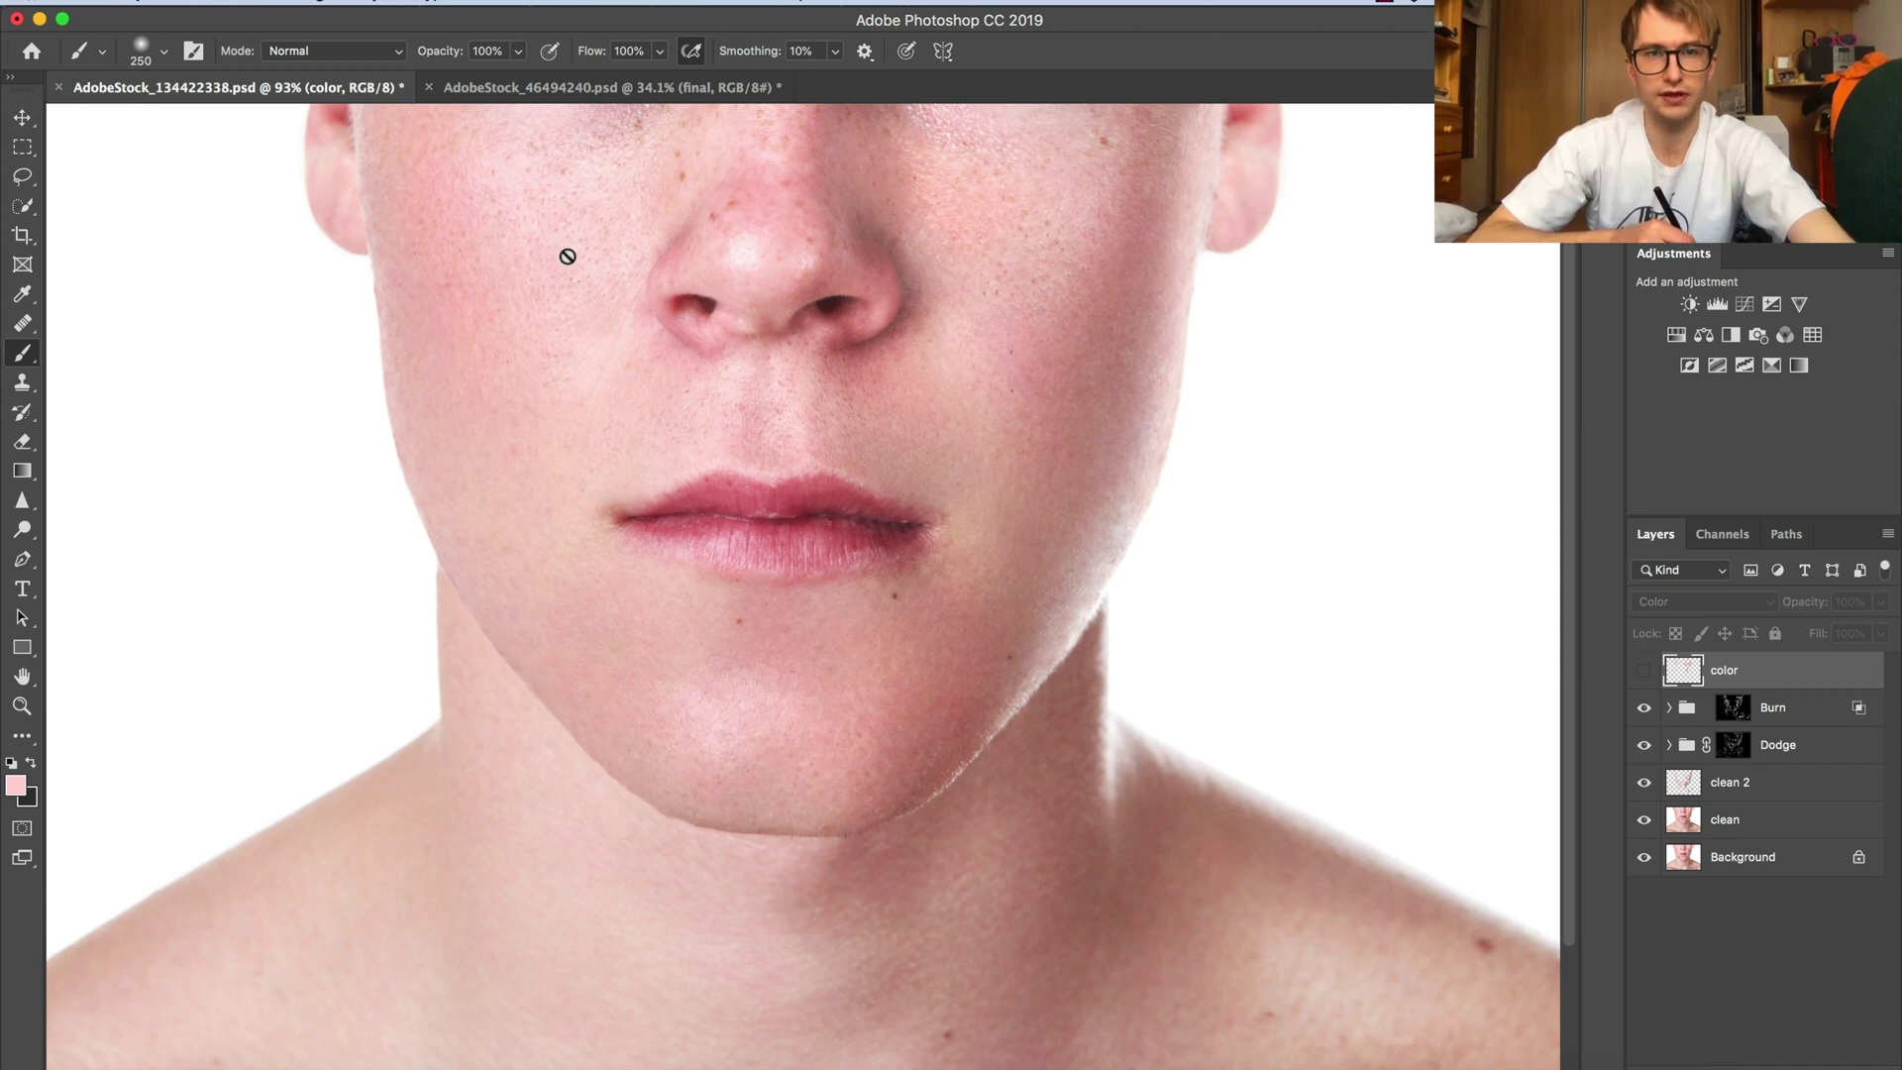
Repaint with the left cheek's tone, undo the lip stroke, then switch to AdobeStock_46494240.
left_click(1645, 671)
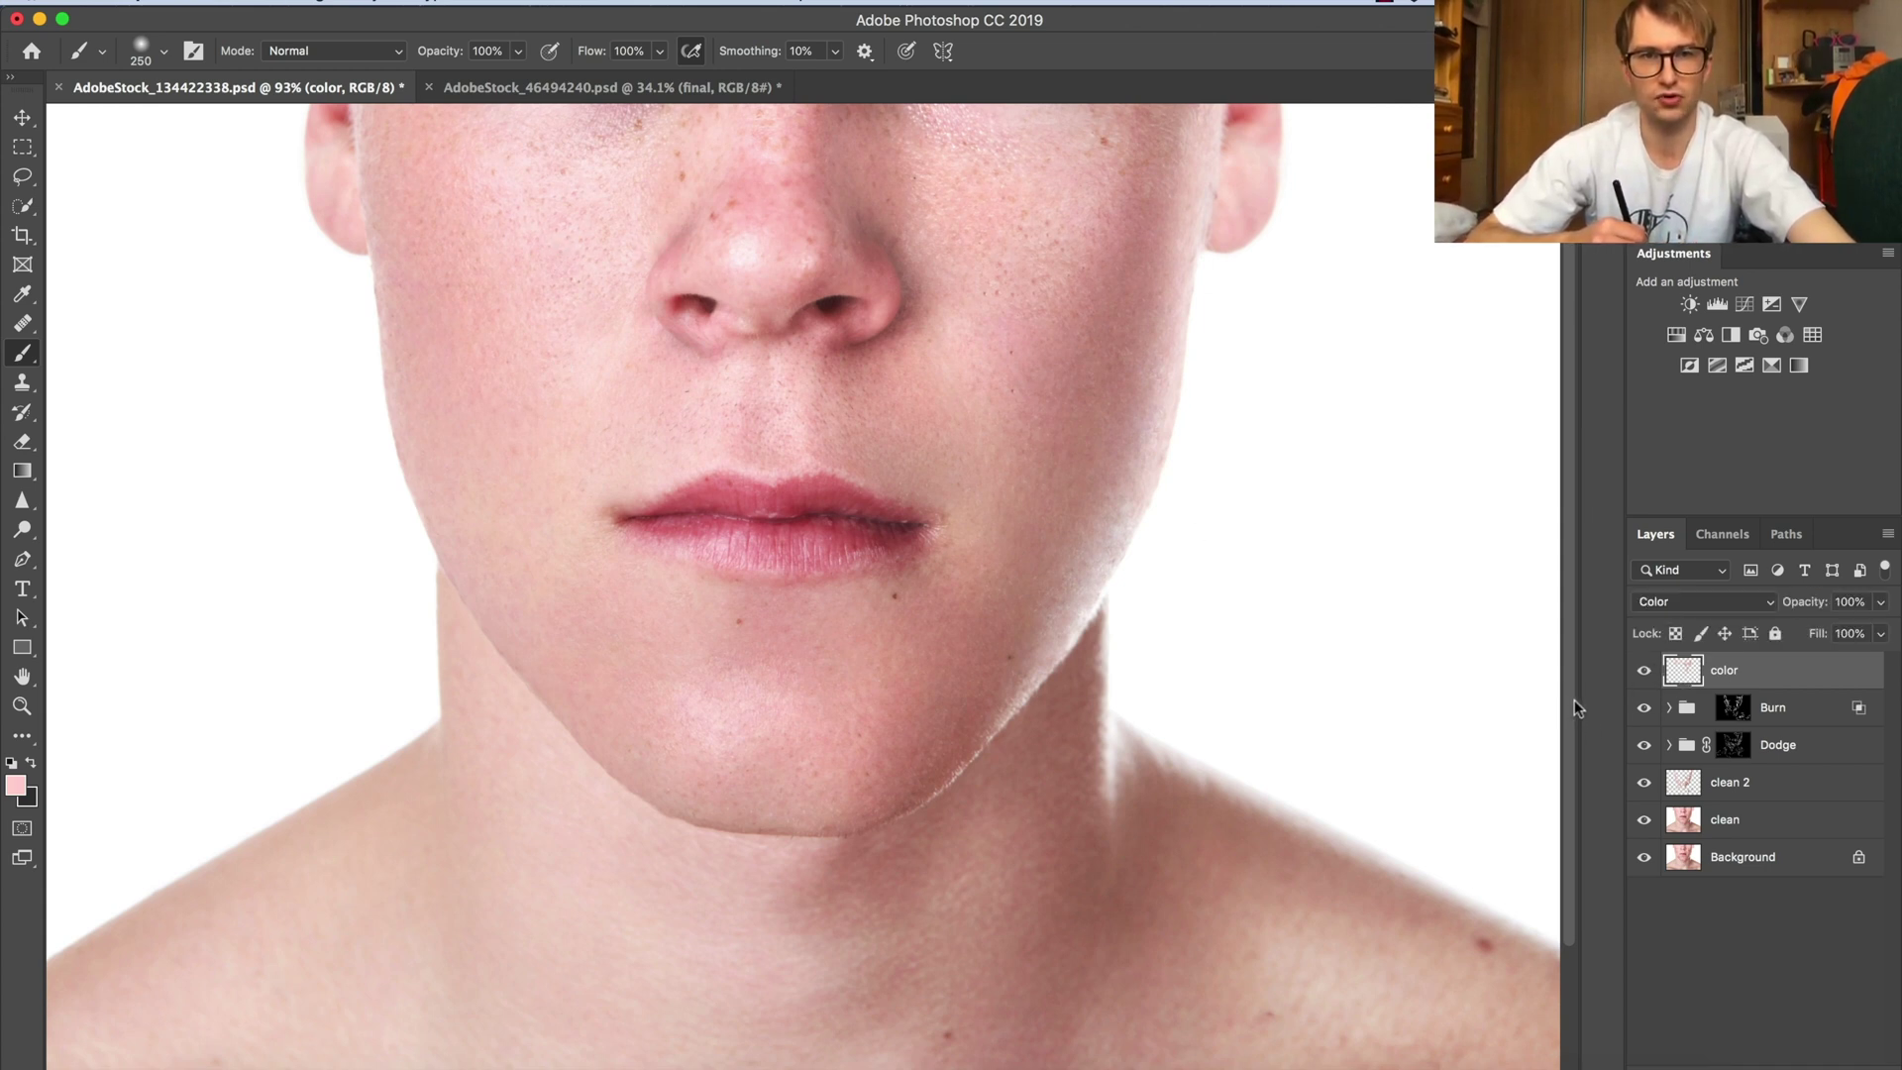
left_click(608, 234, "alt")
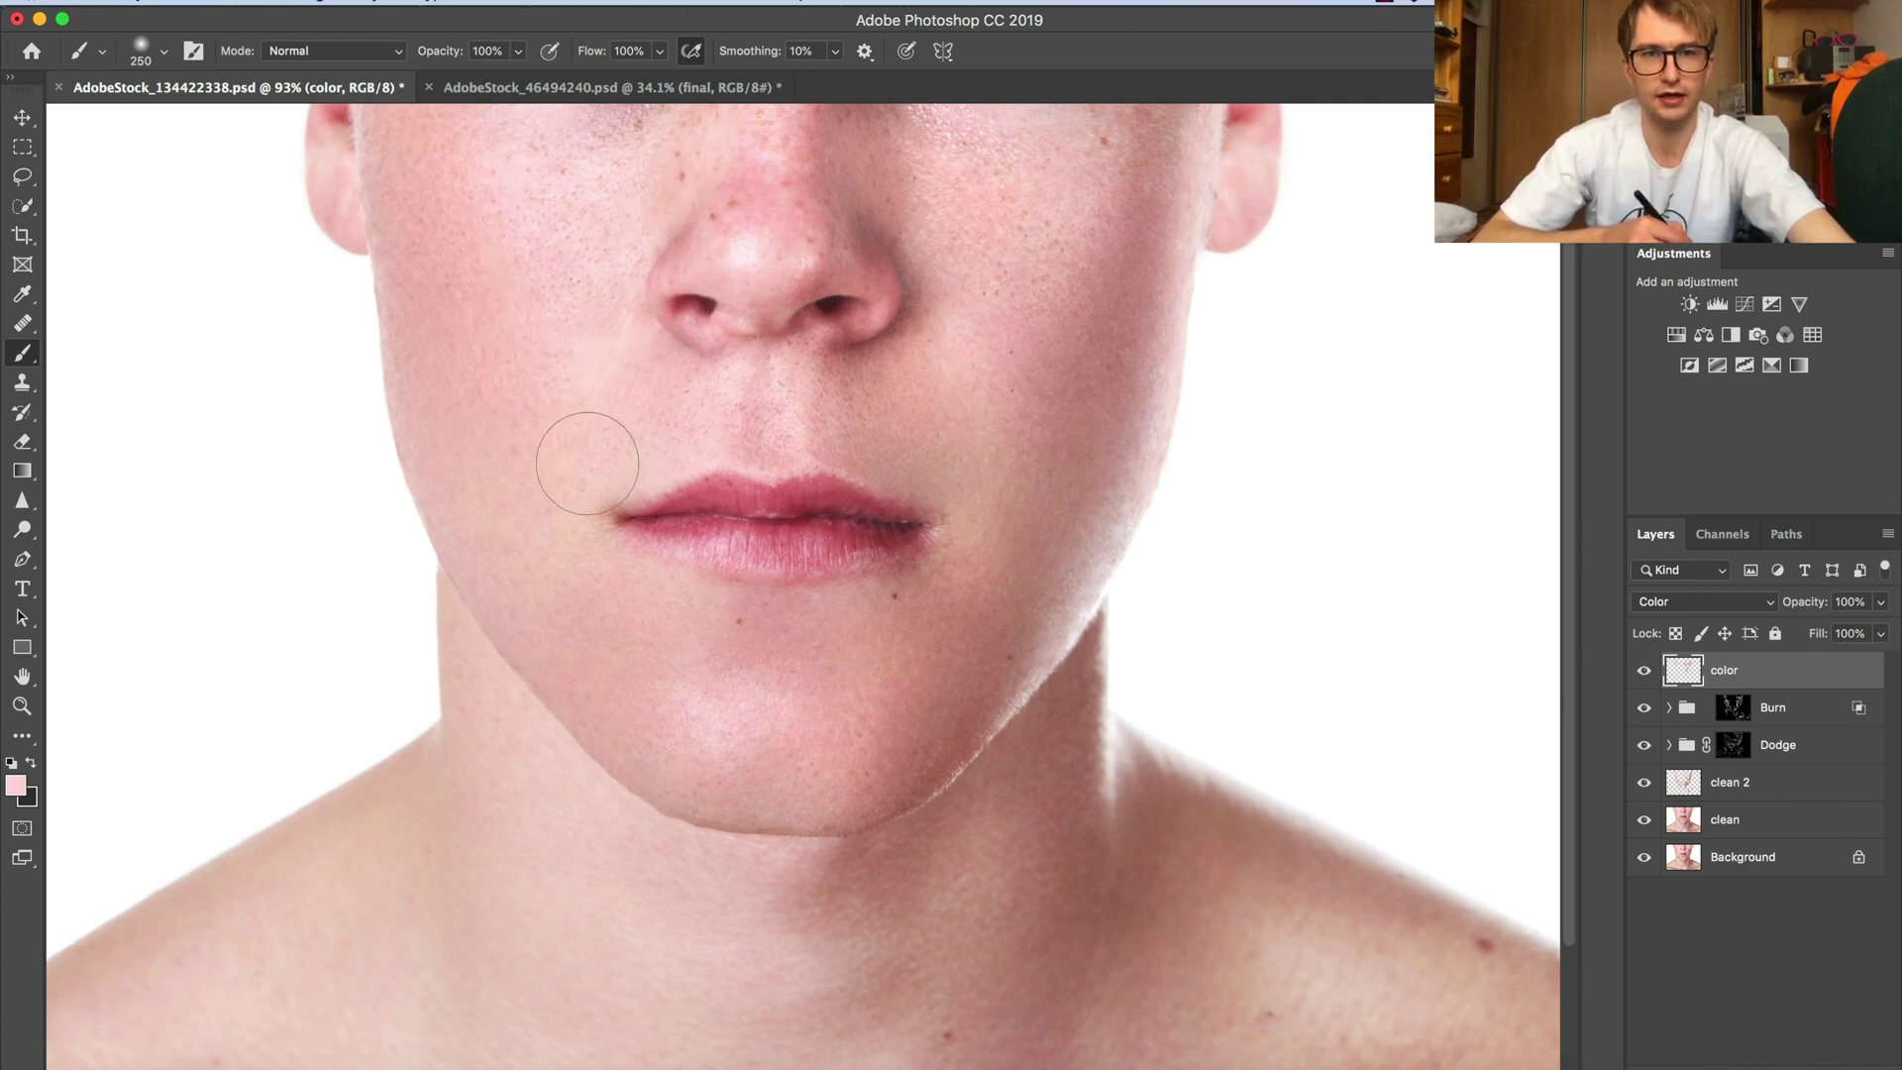
left_click_drag(727, 465, 747, 465)
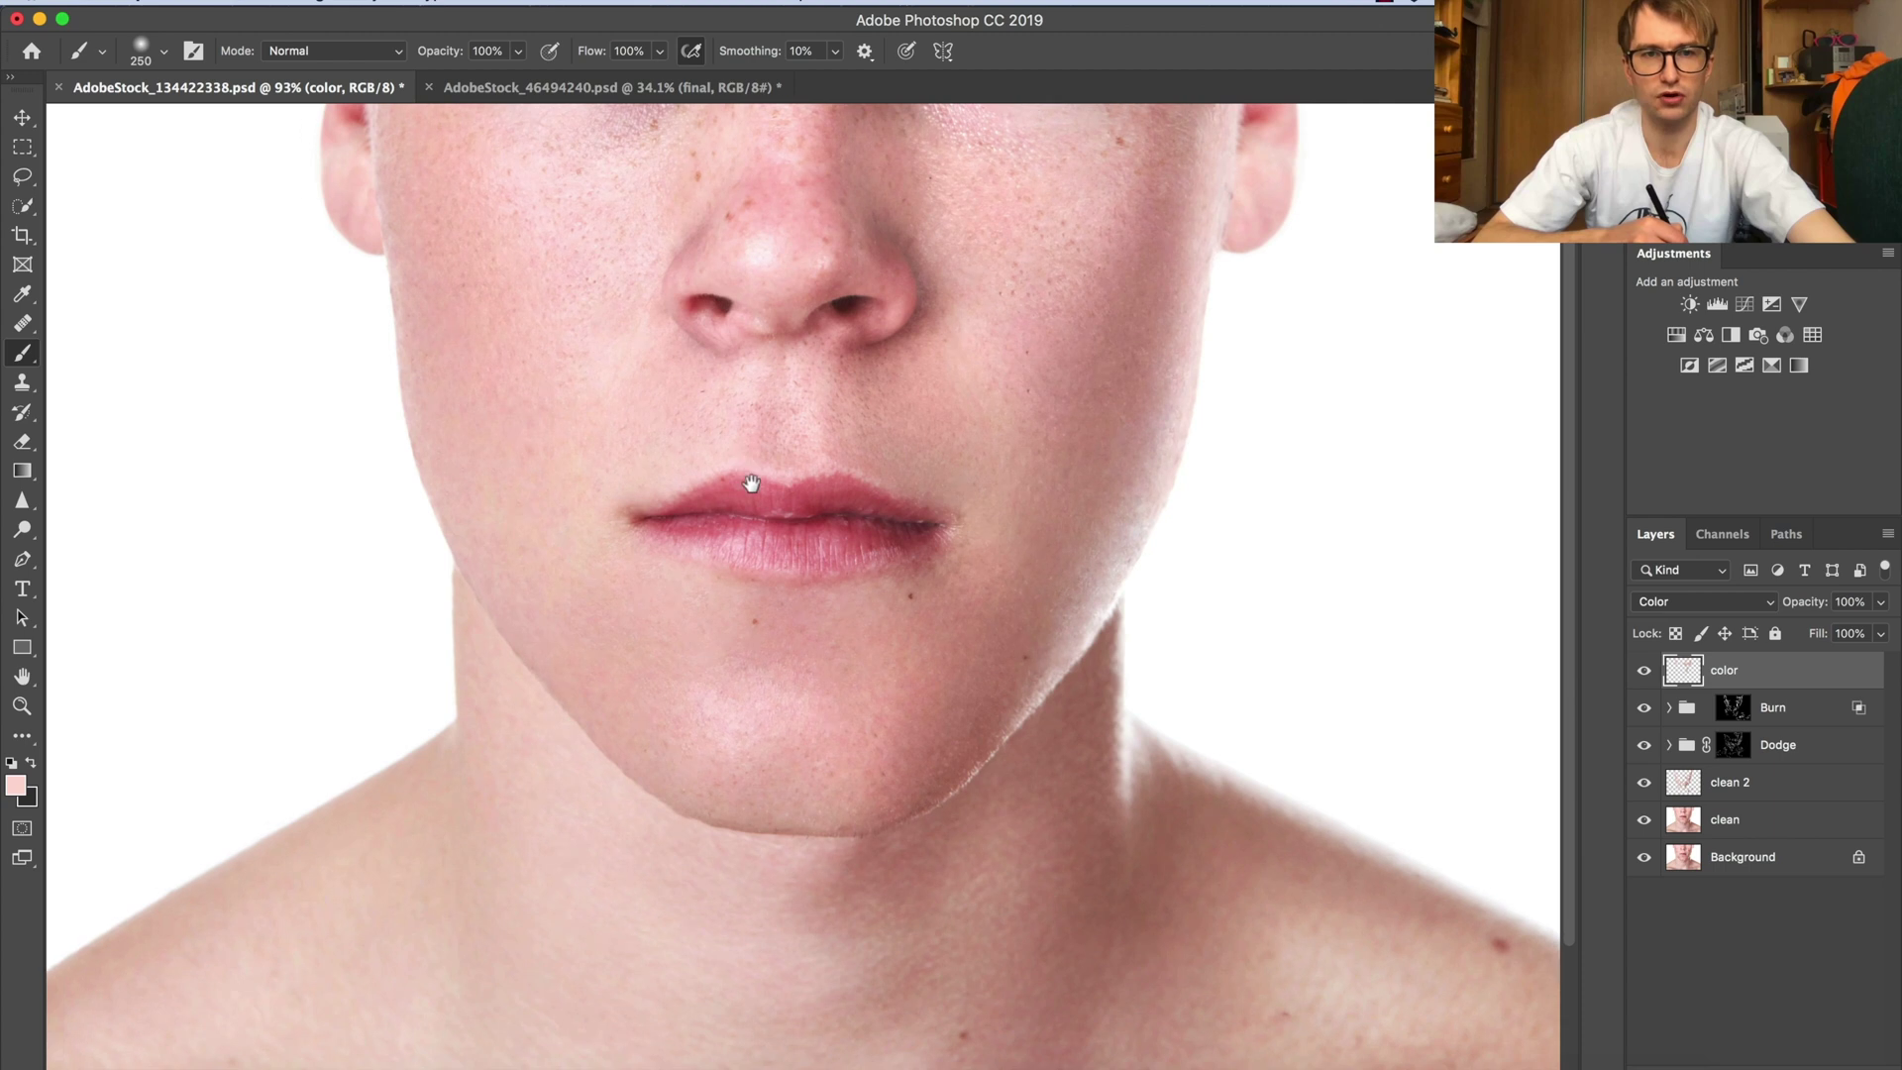
left_click_drag(644, 513, 770, 514)
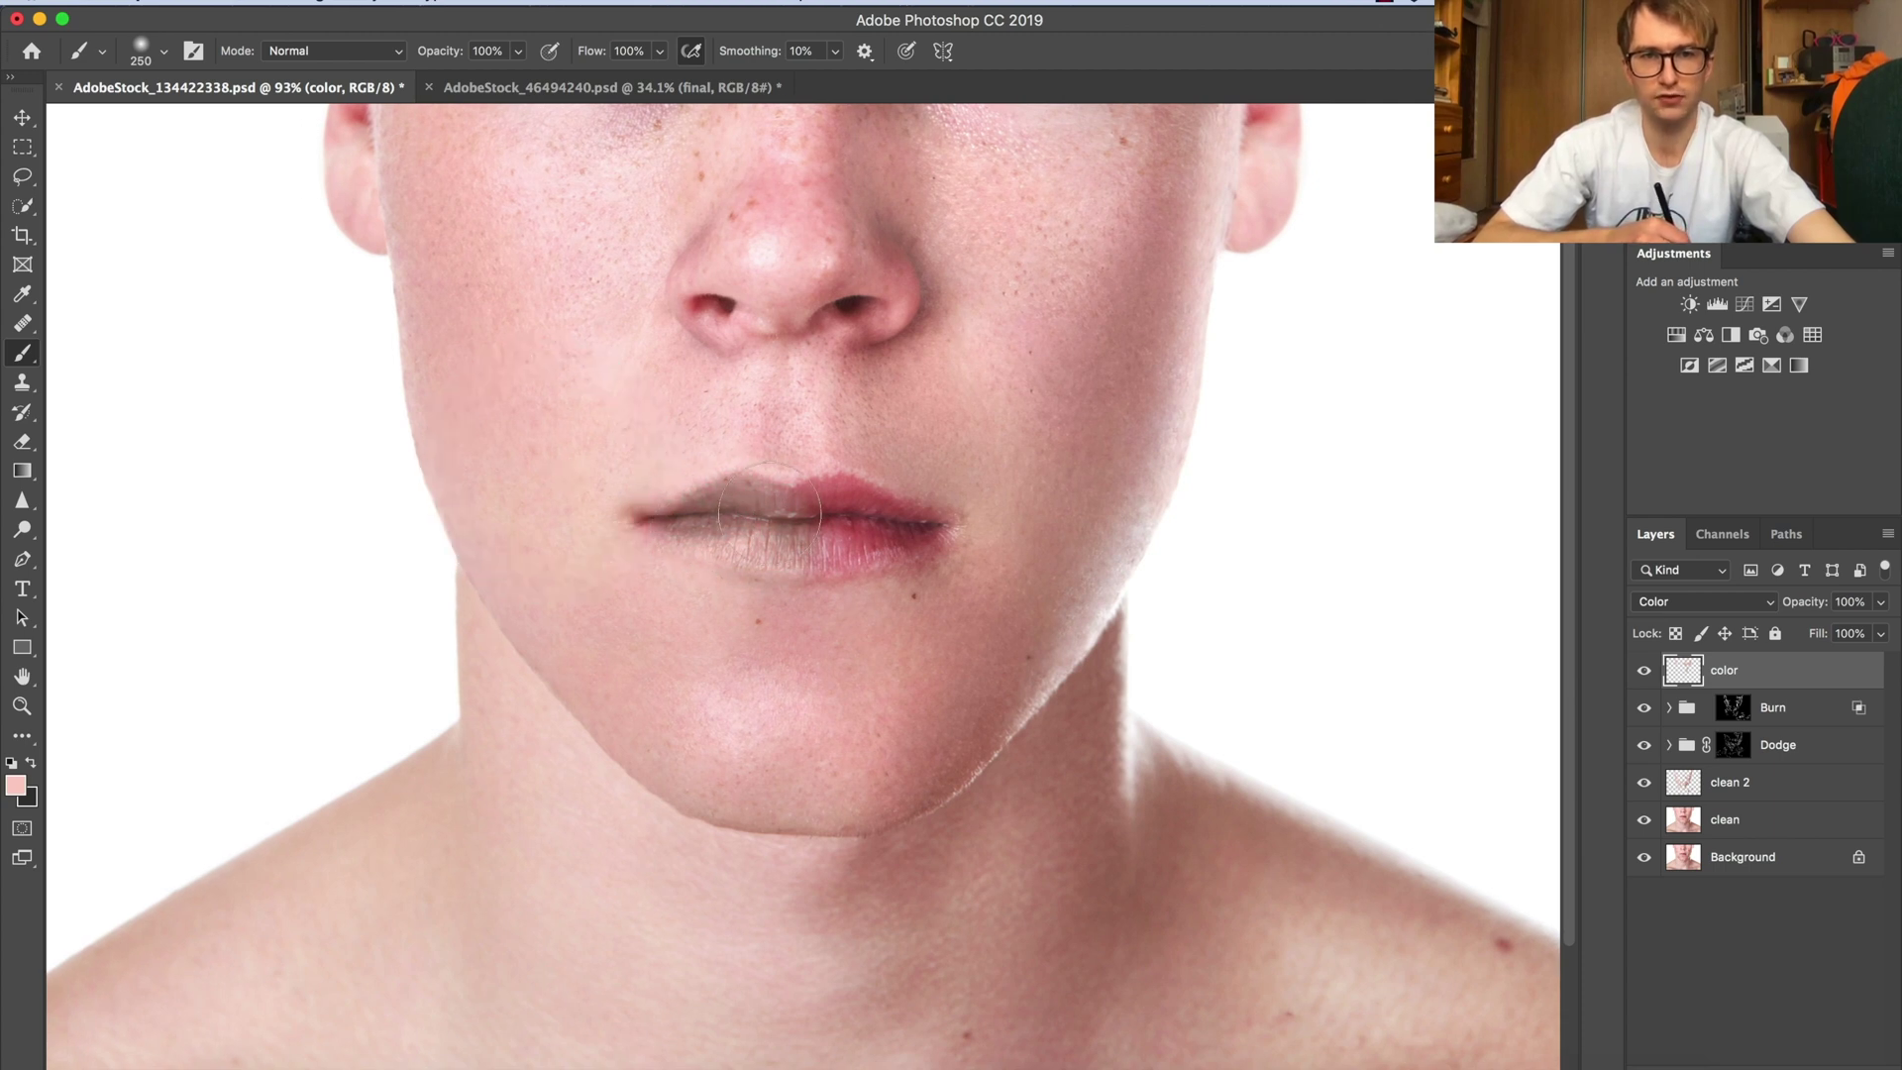
key("super+z")
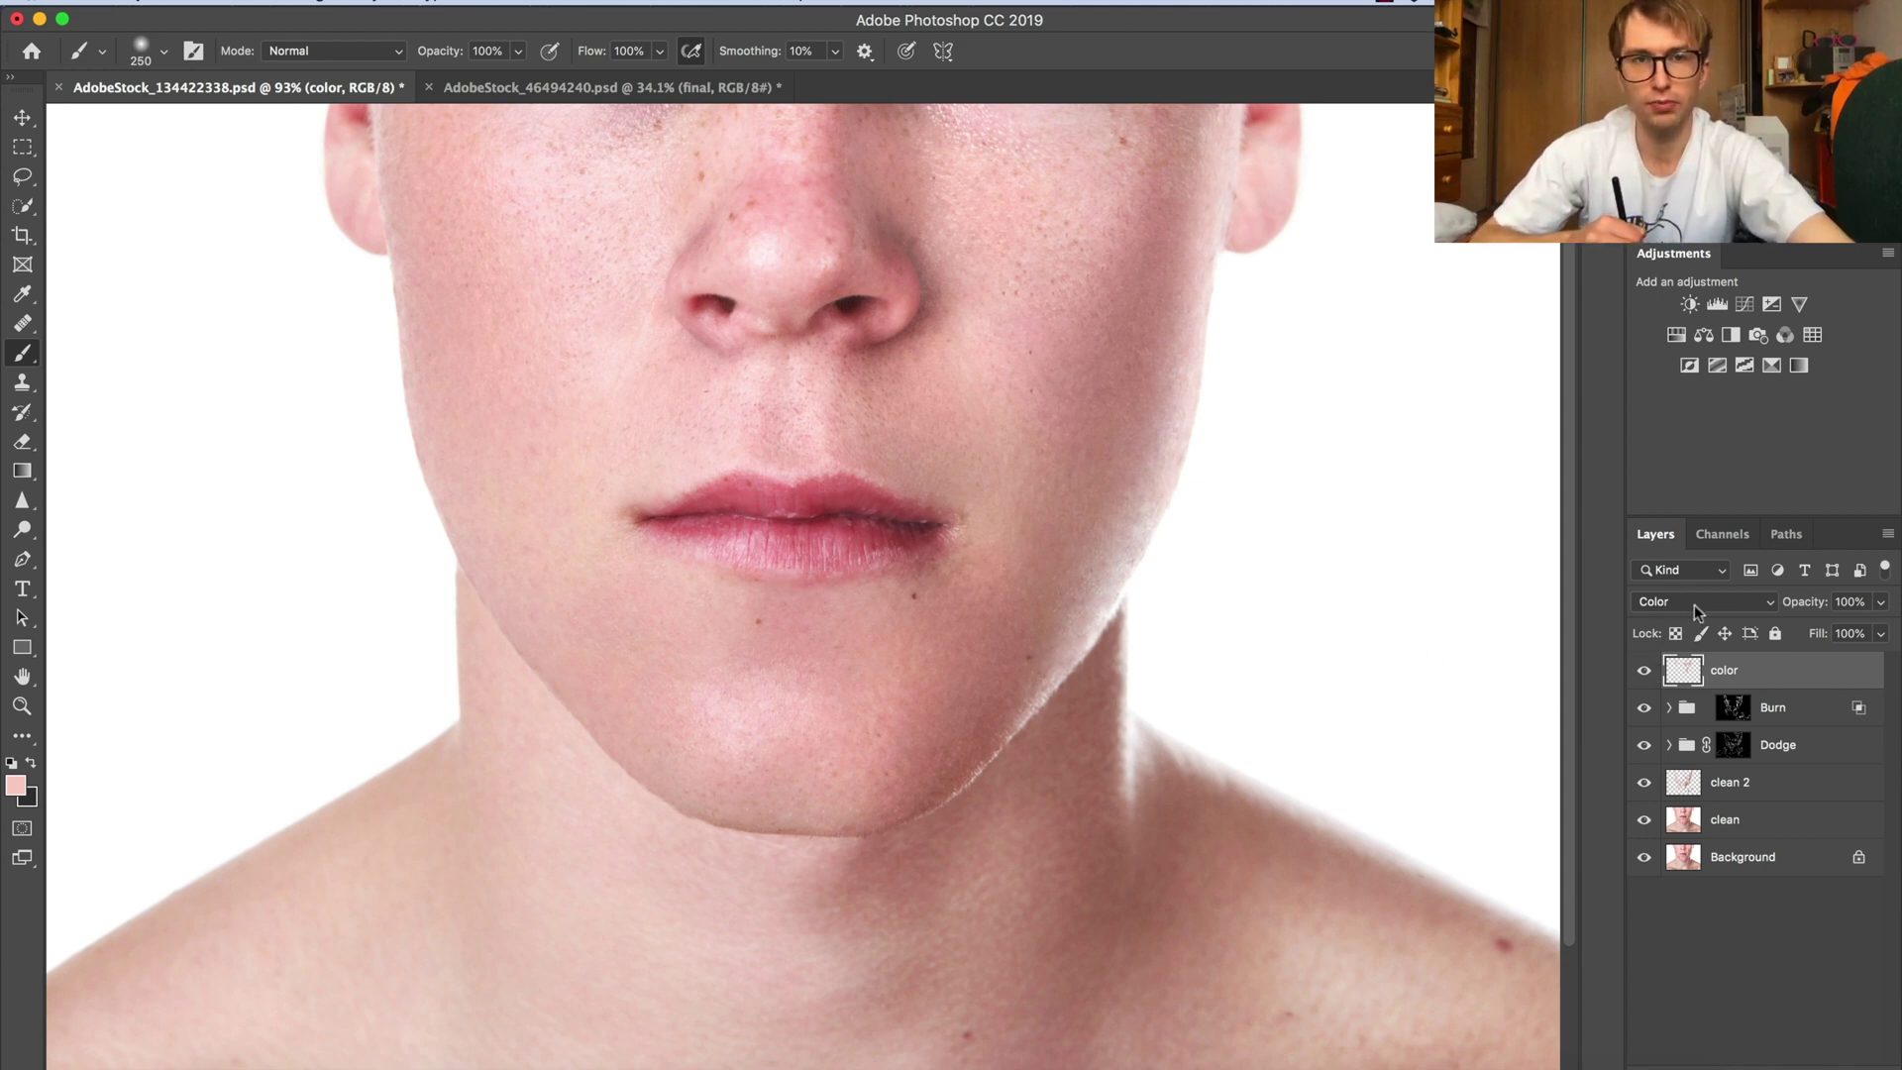
left_click_drag(609, 181, 753, 198)
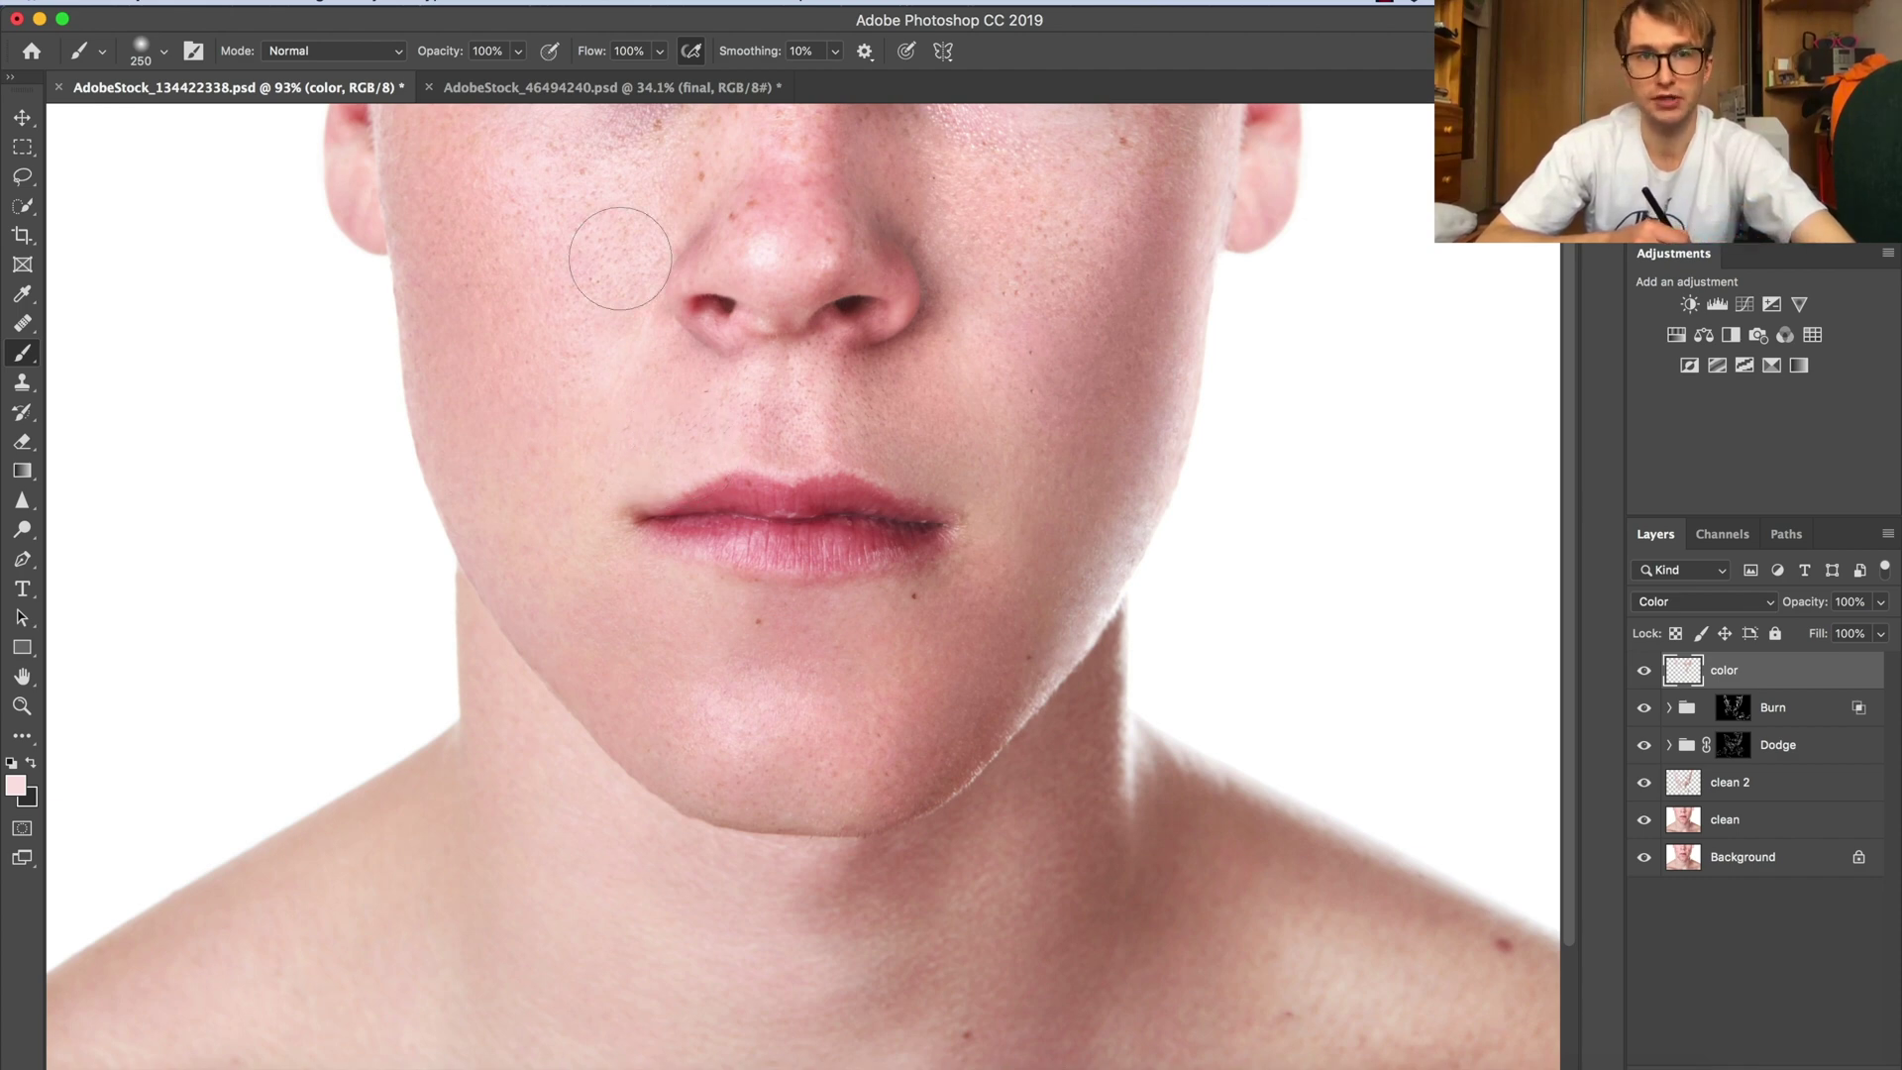
left_click(561, 87)
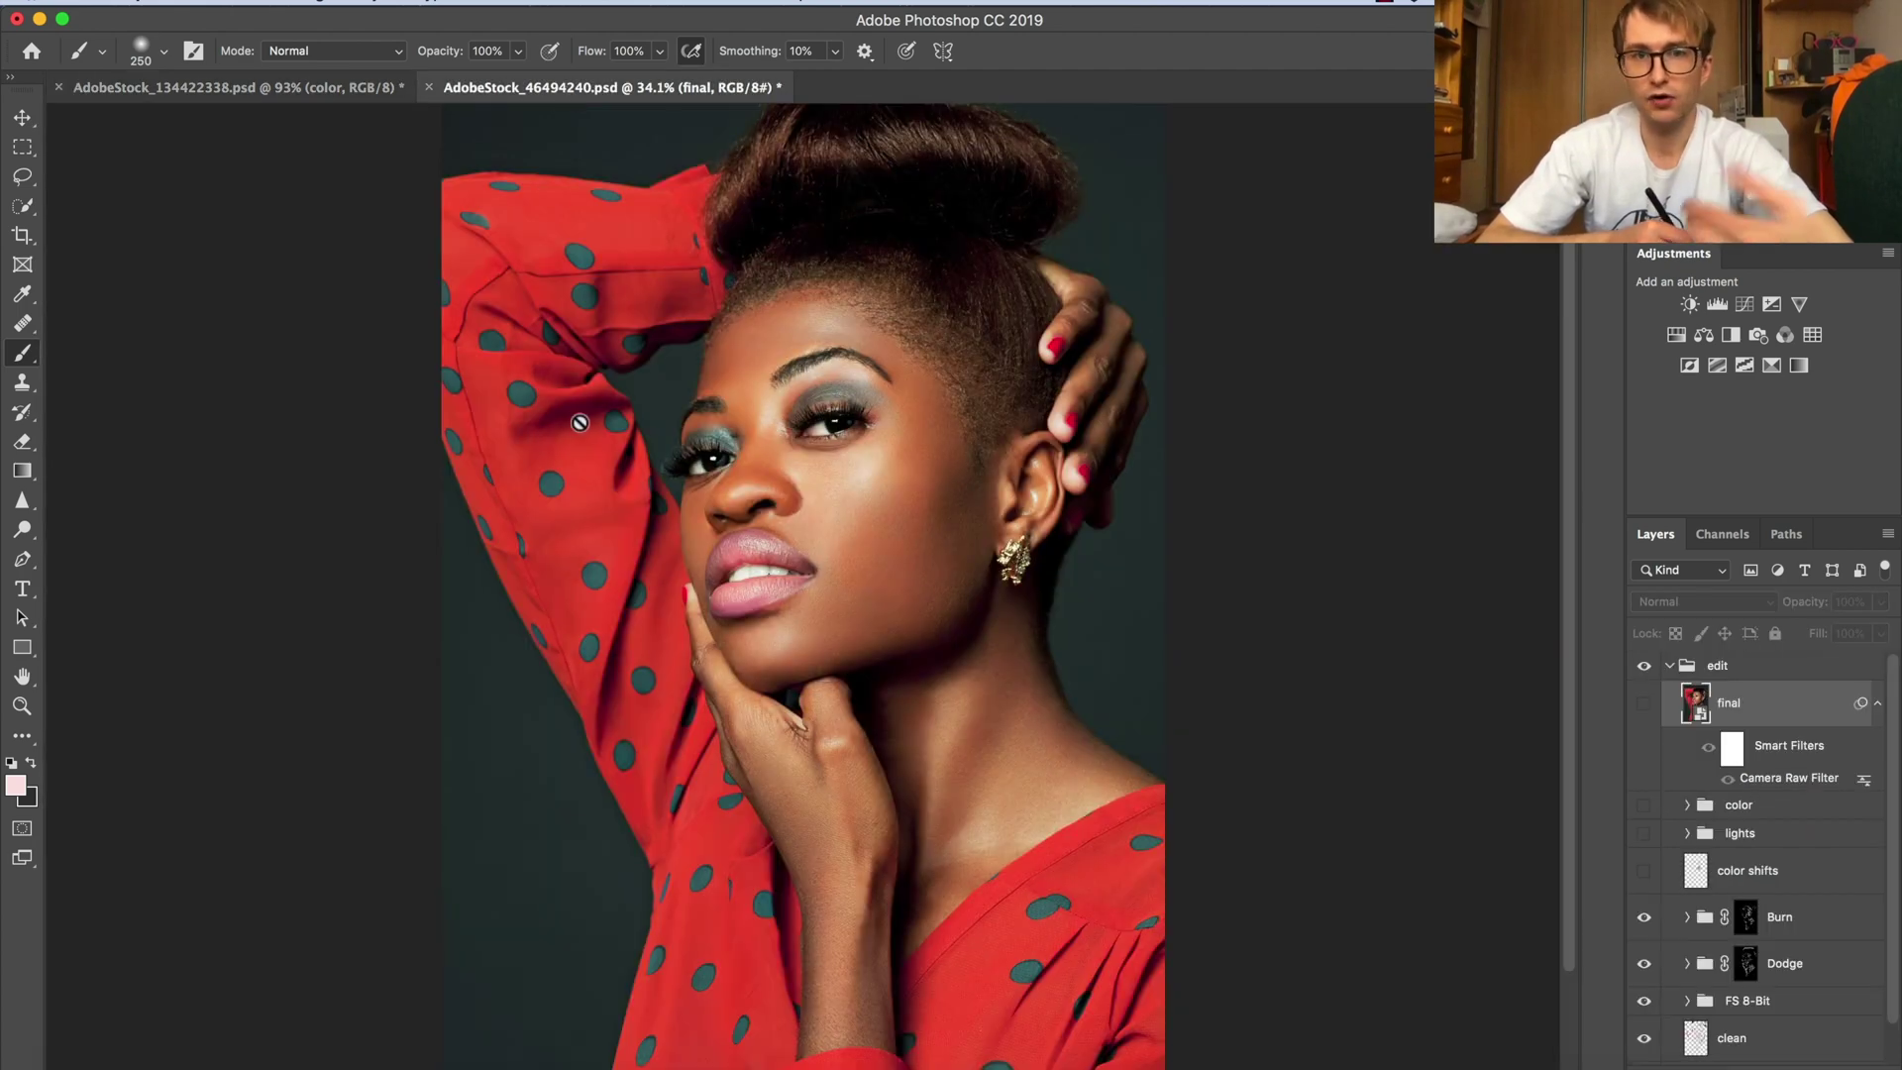
Zoom in on the woman's lips and hide the Burn, Dodge and FS 8-Bit groups.
key("super+space")
left_click_drag(837, 580, 884, 583)
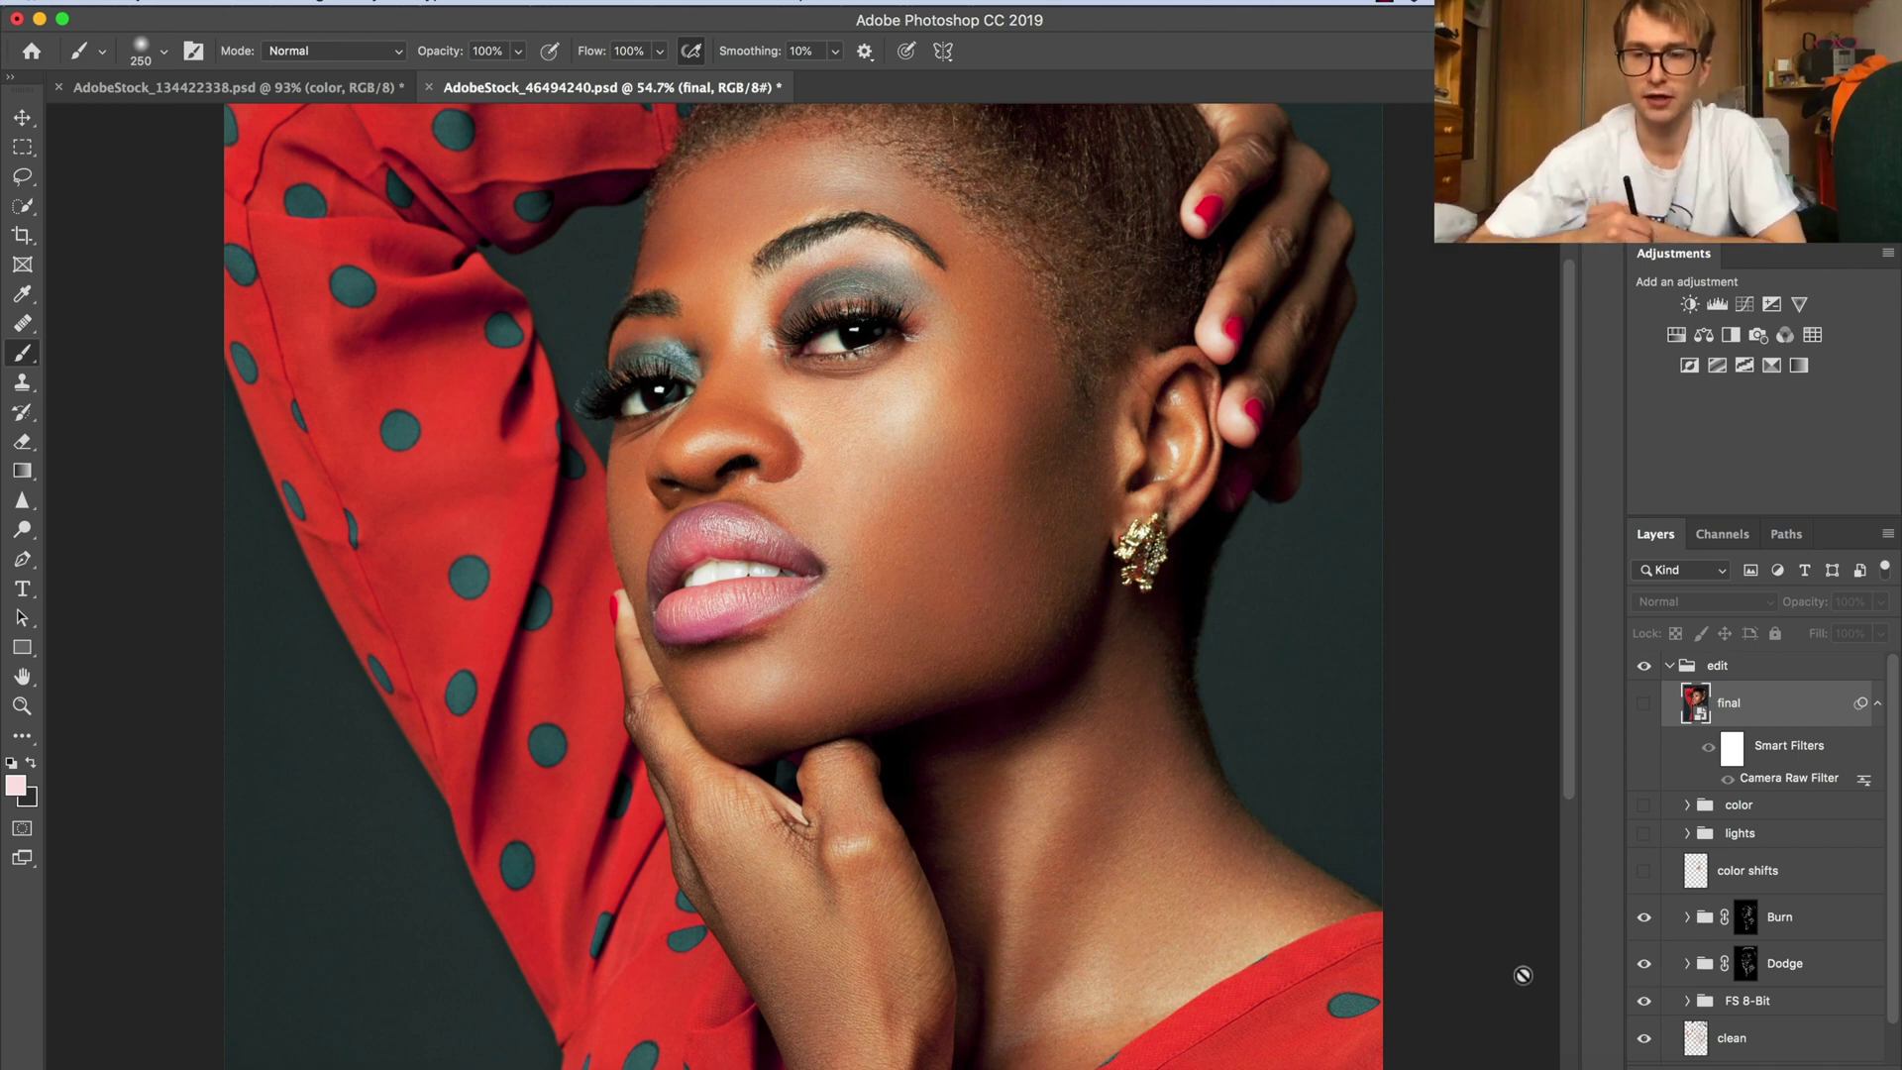
left_click(1644, 917)
left_click(1645, 963)
left_click(1646, 1001)
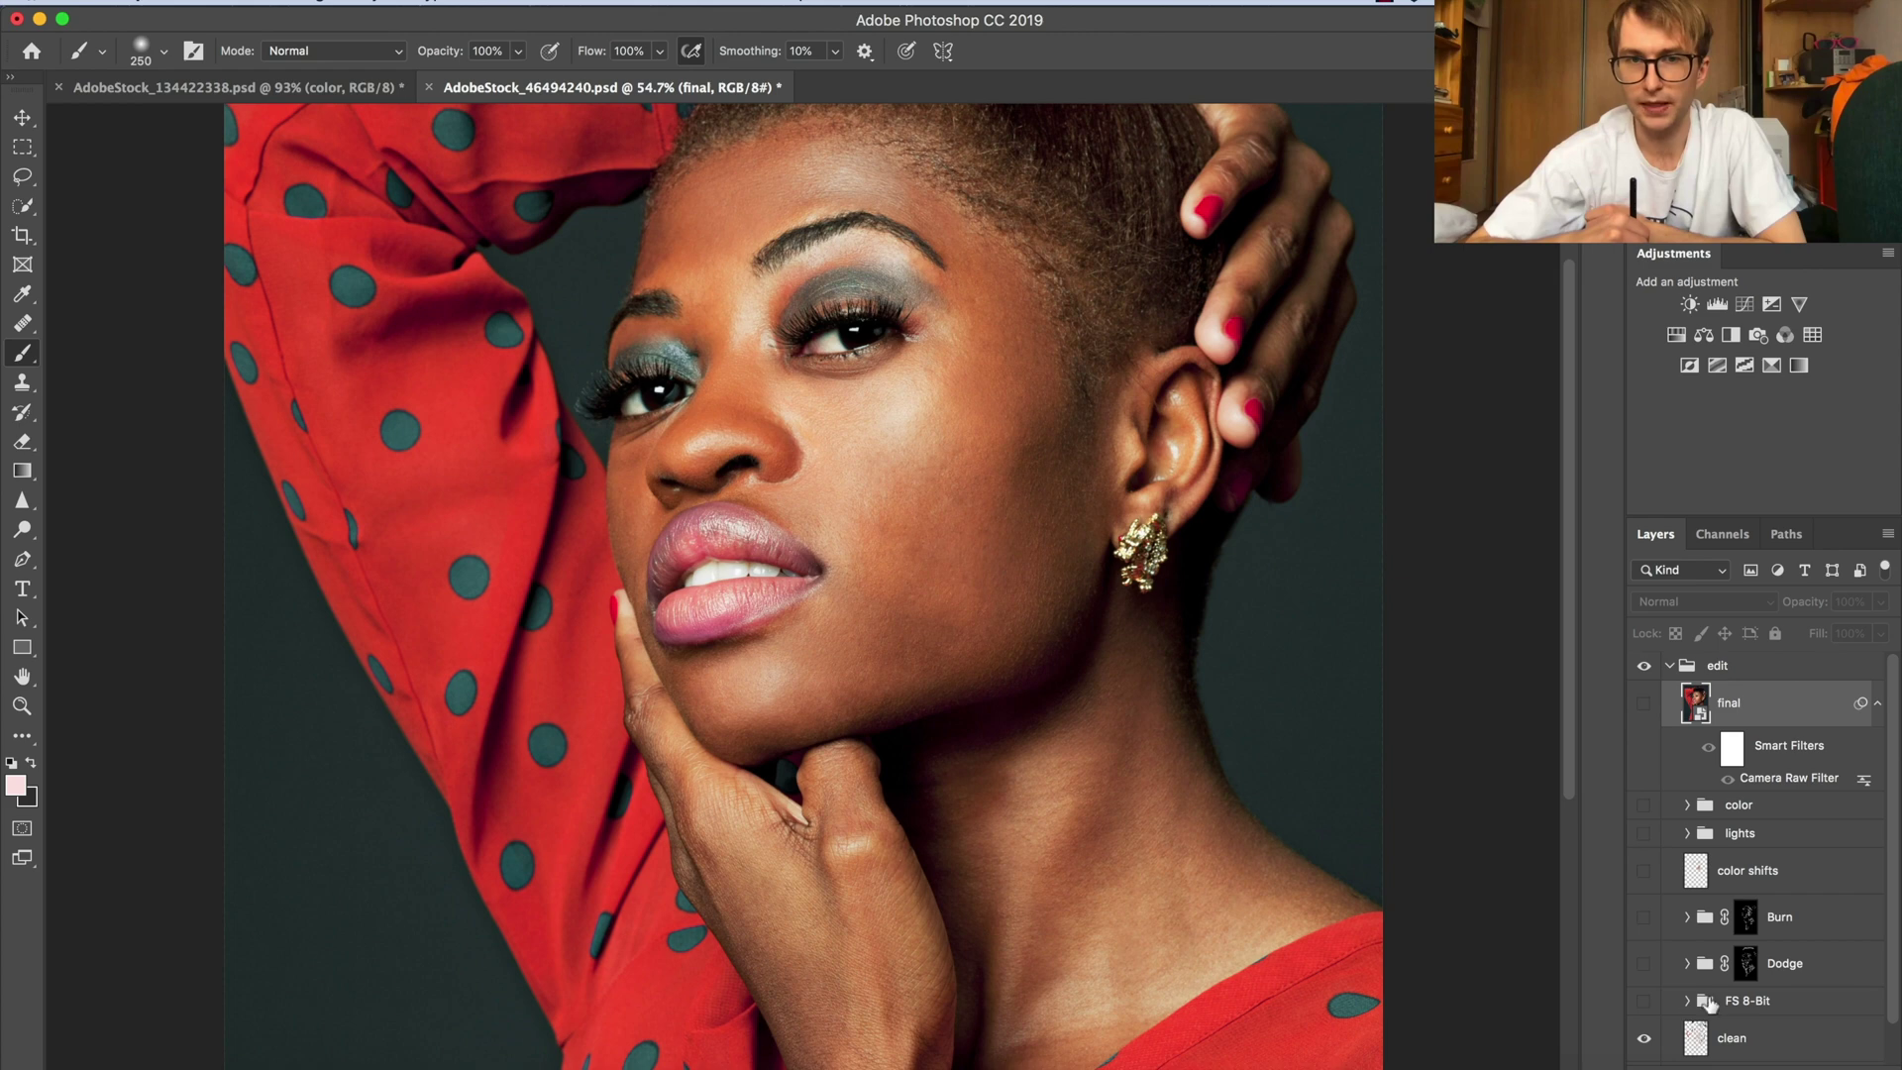
scroll(1646, 1001, "down", 2)
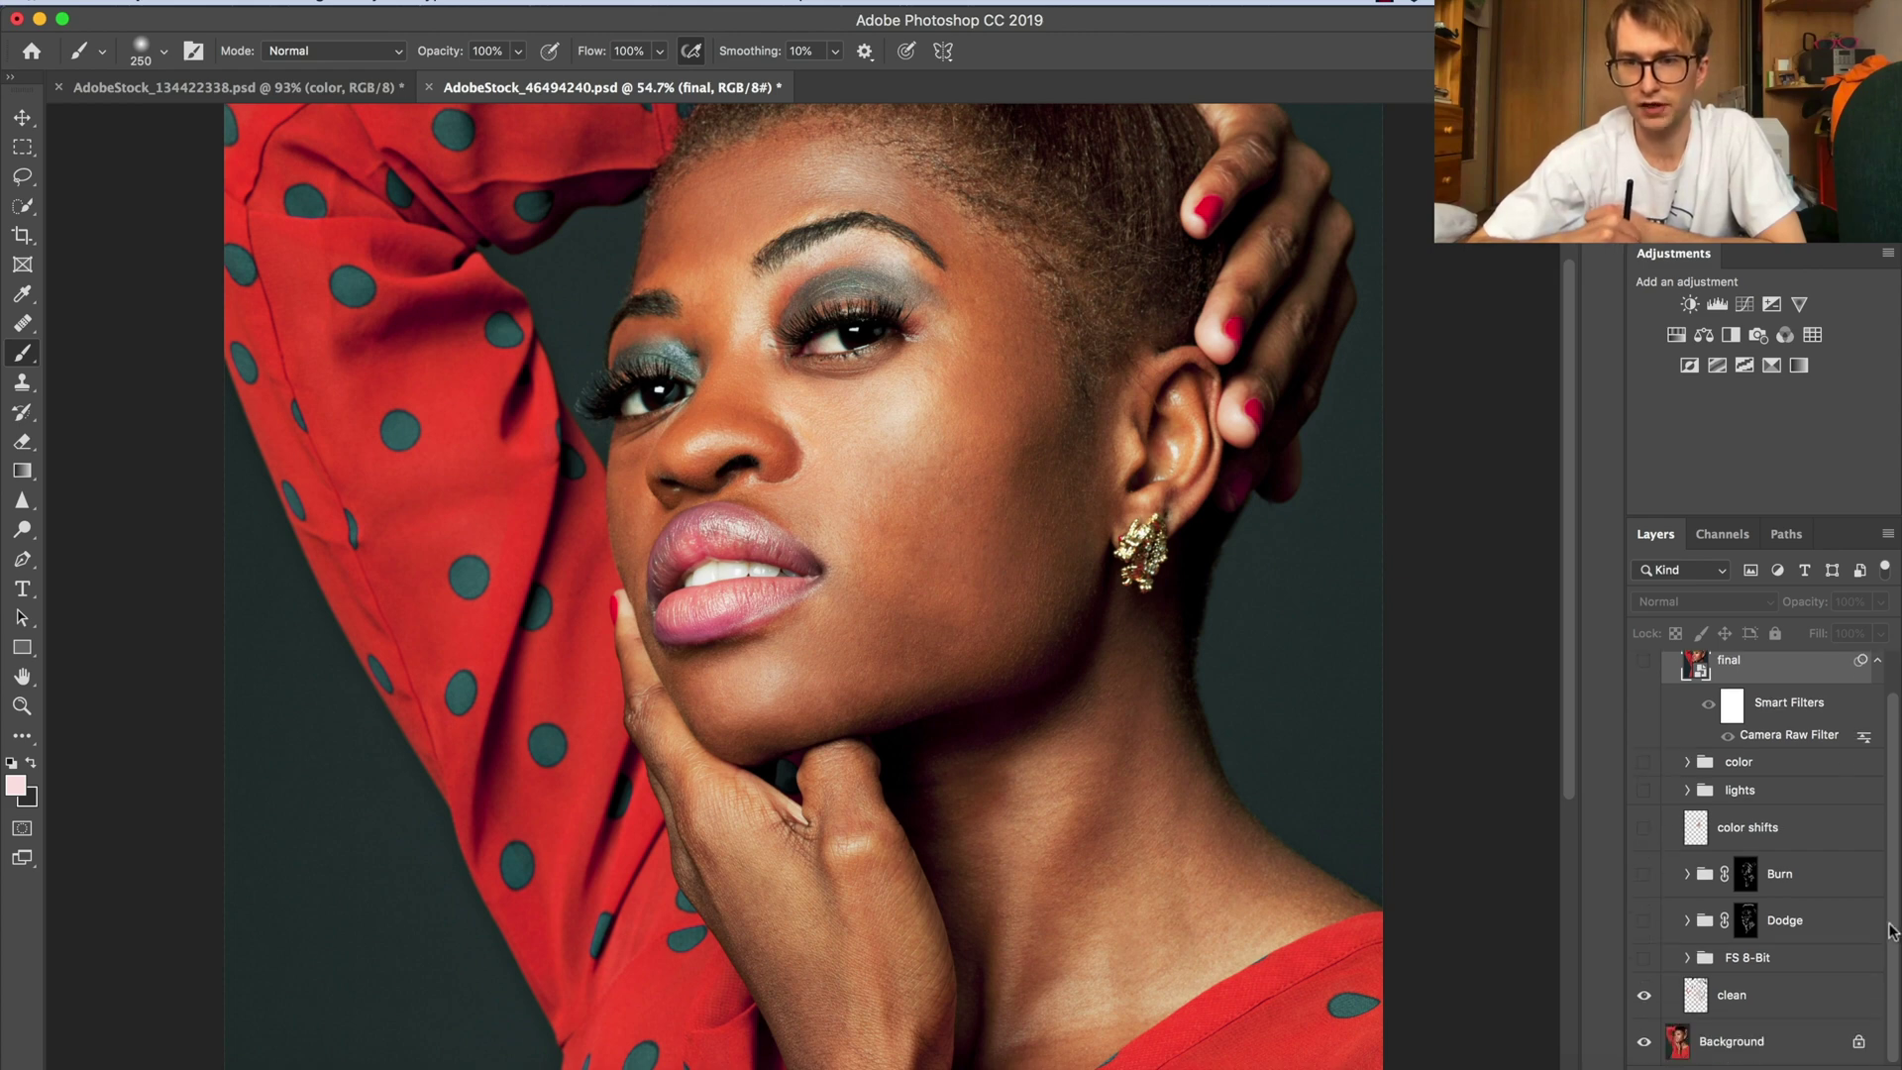
Compare with clean toggled, inspect FS 8-Bit's contents, then show FS 8-Bit again.
left_click(1645, 997)
left_click(1645, 997)
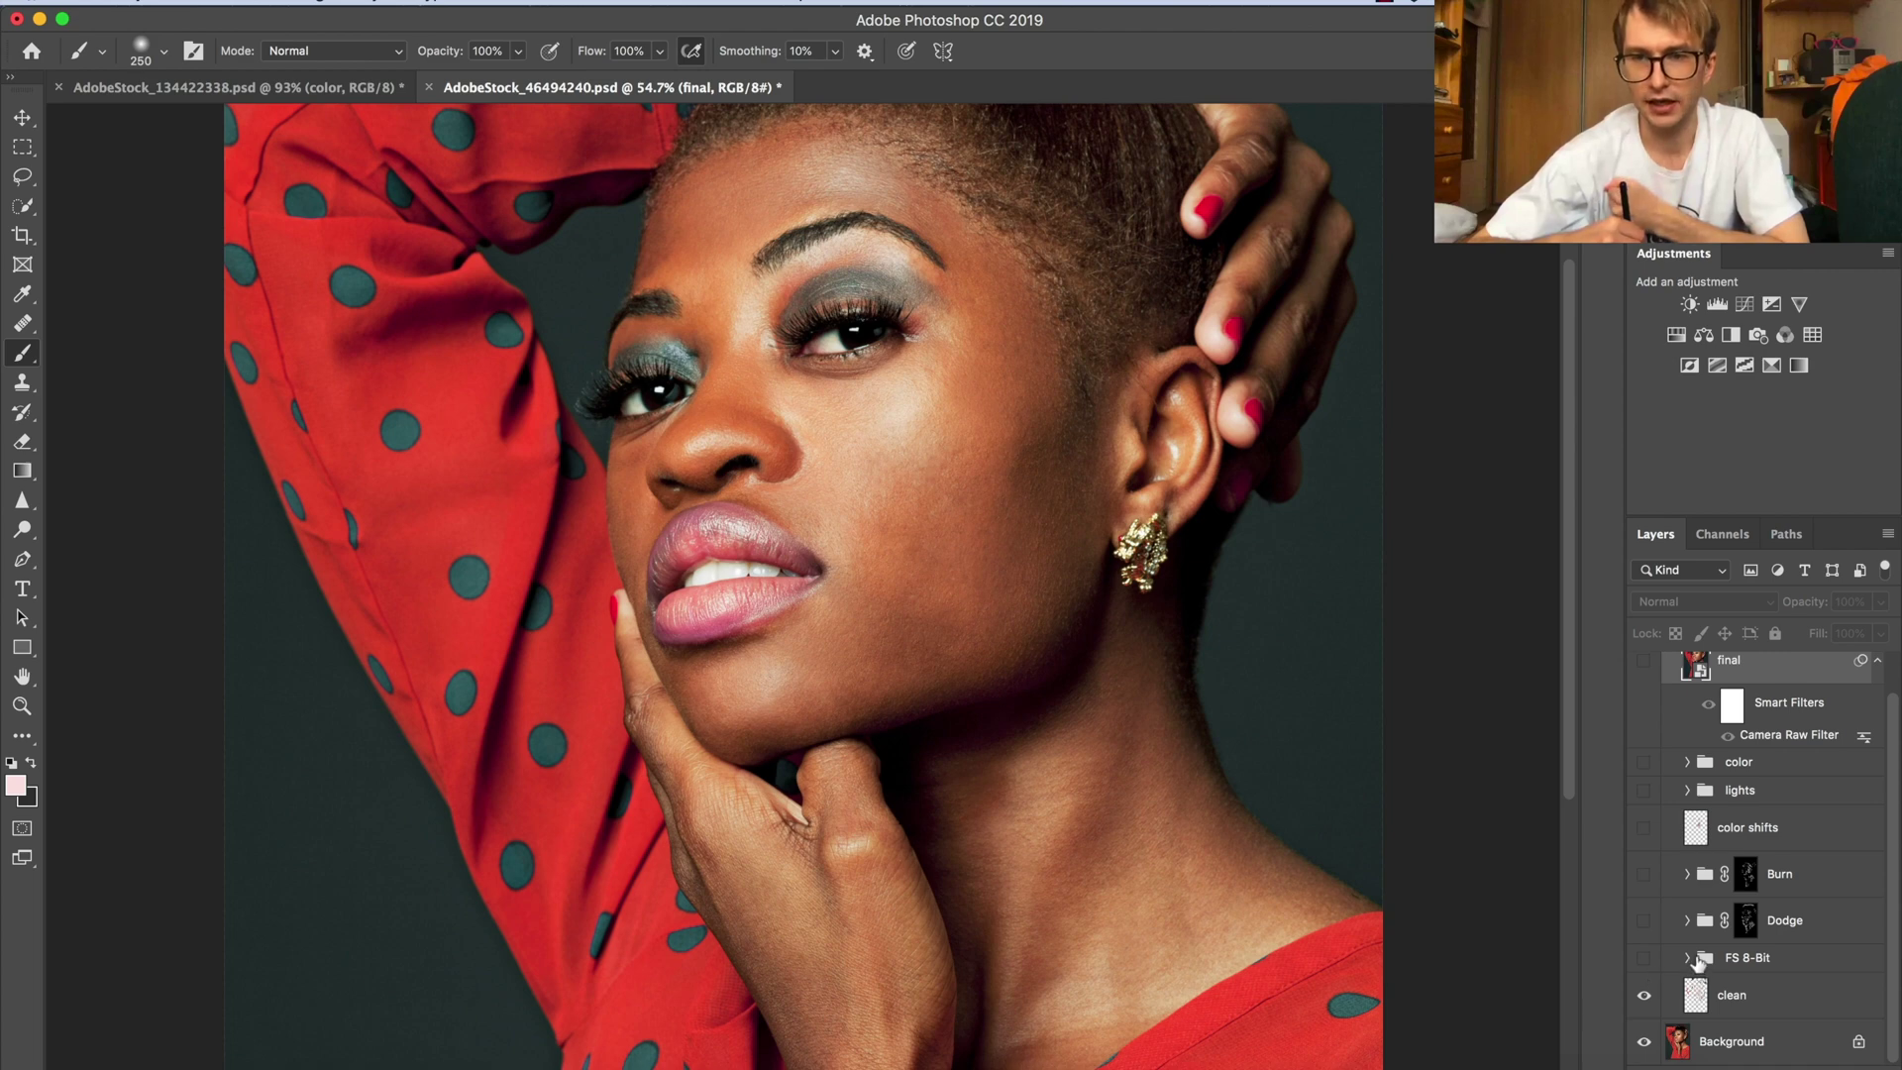
left_click(1687, 958)
left_click(1687, 958)
left_click(1645, 958)
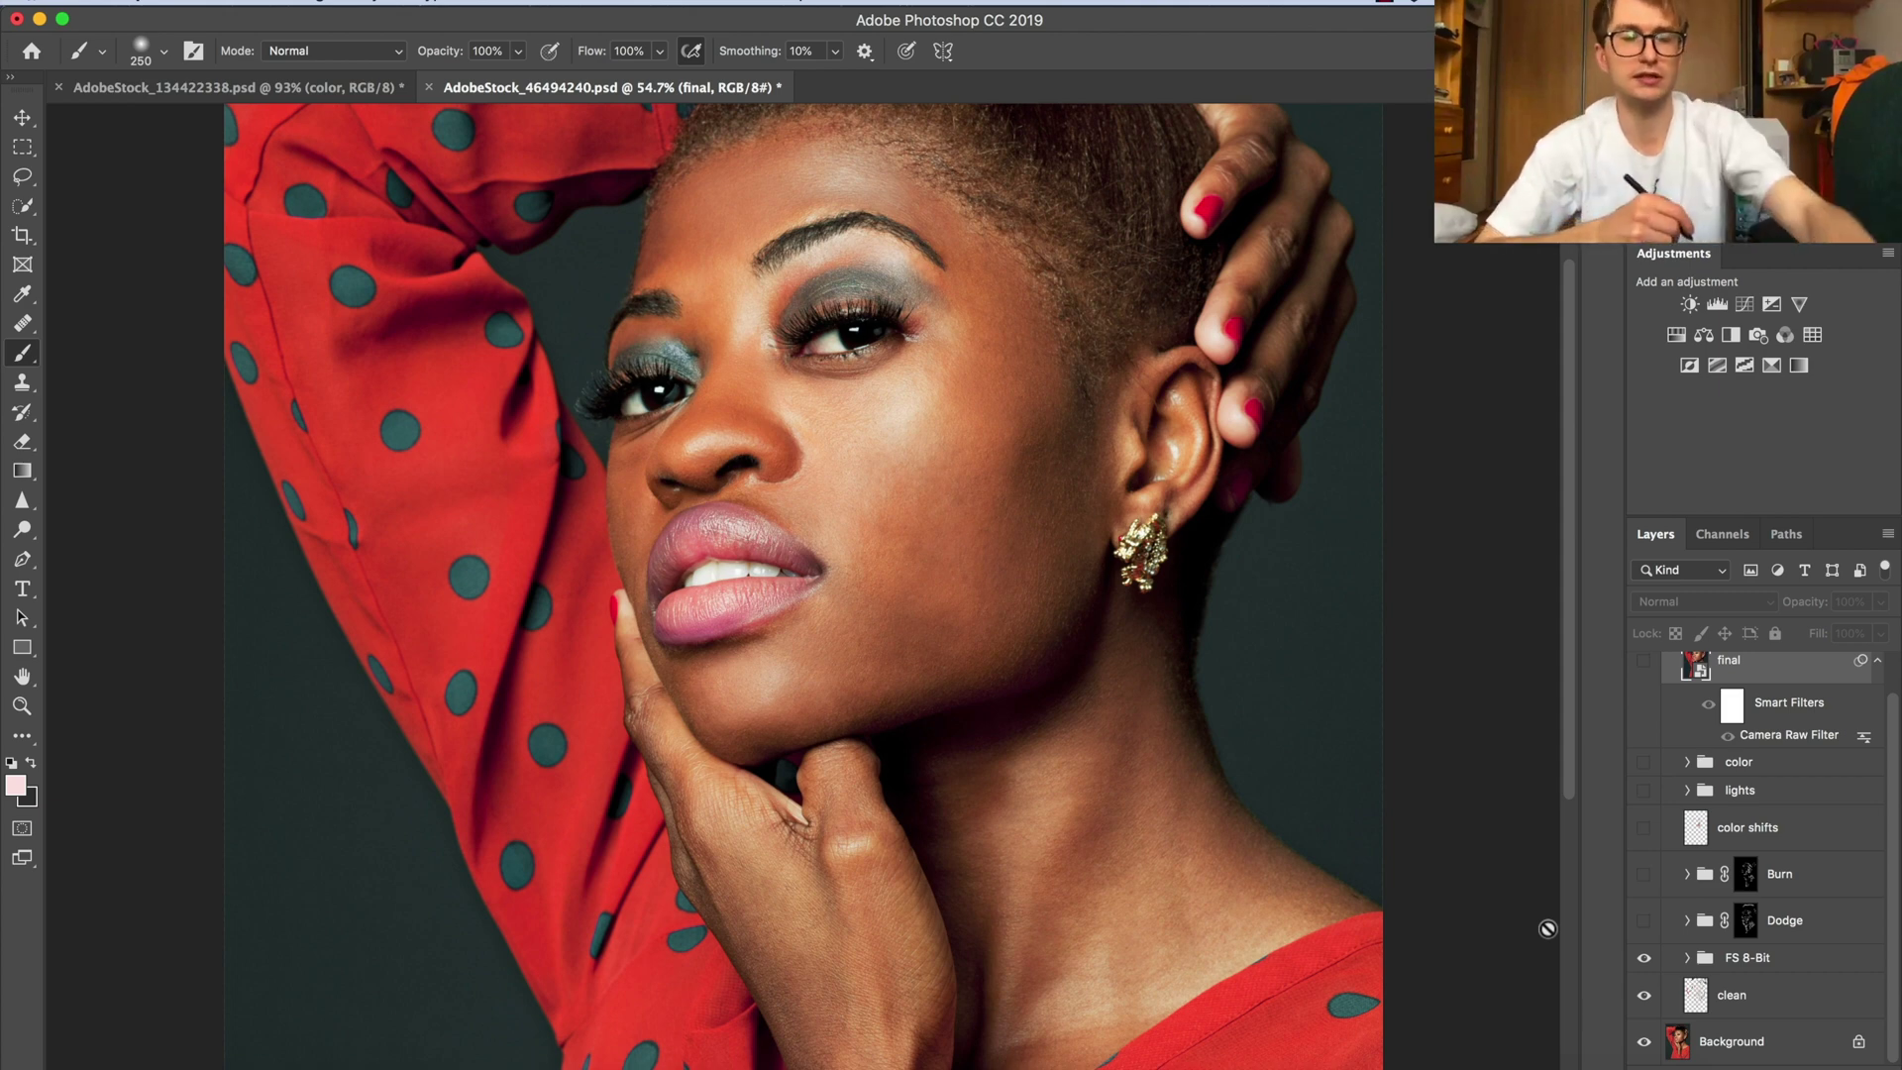
key("z")
left_click(734, 570)
left_click(734, 570)
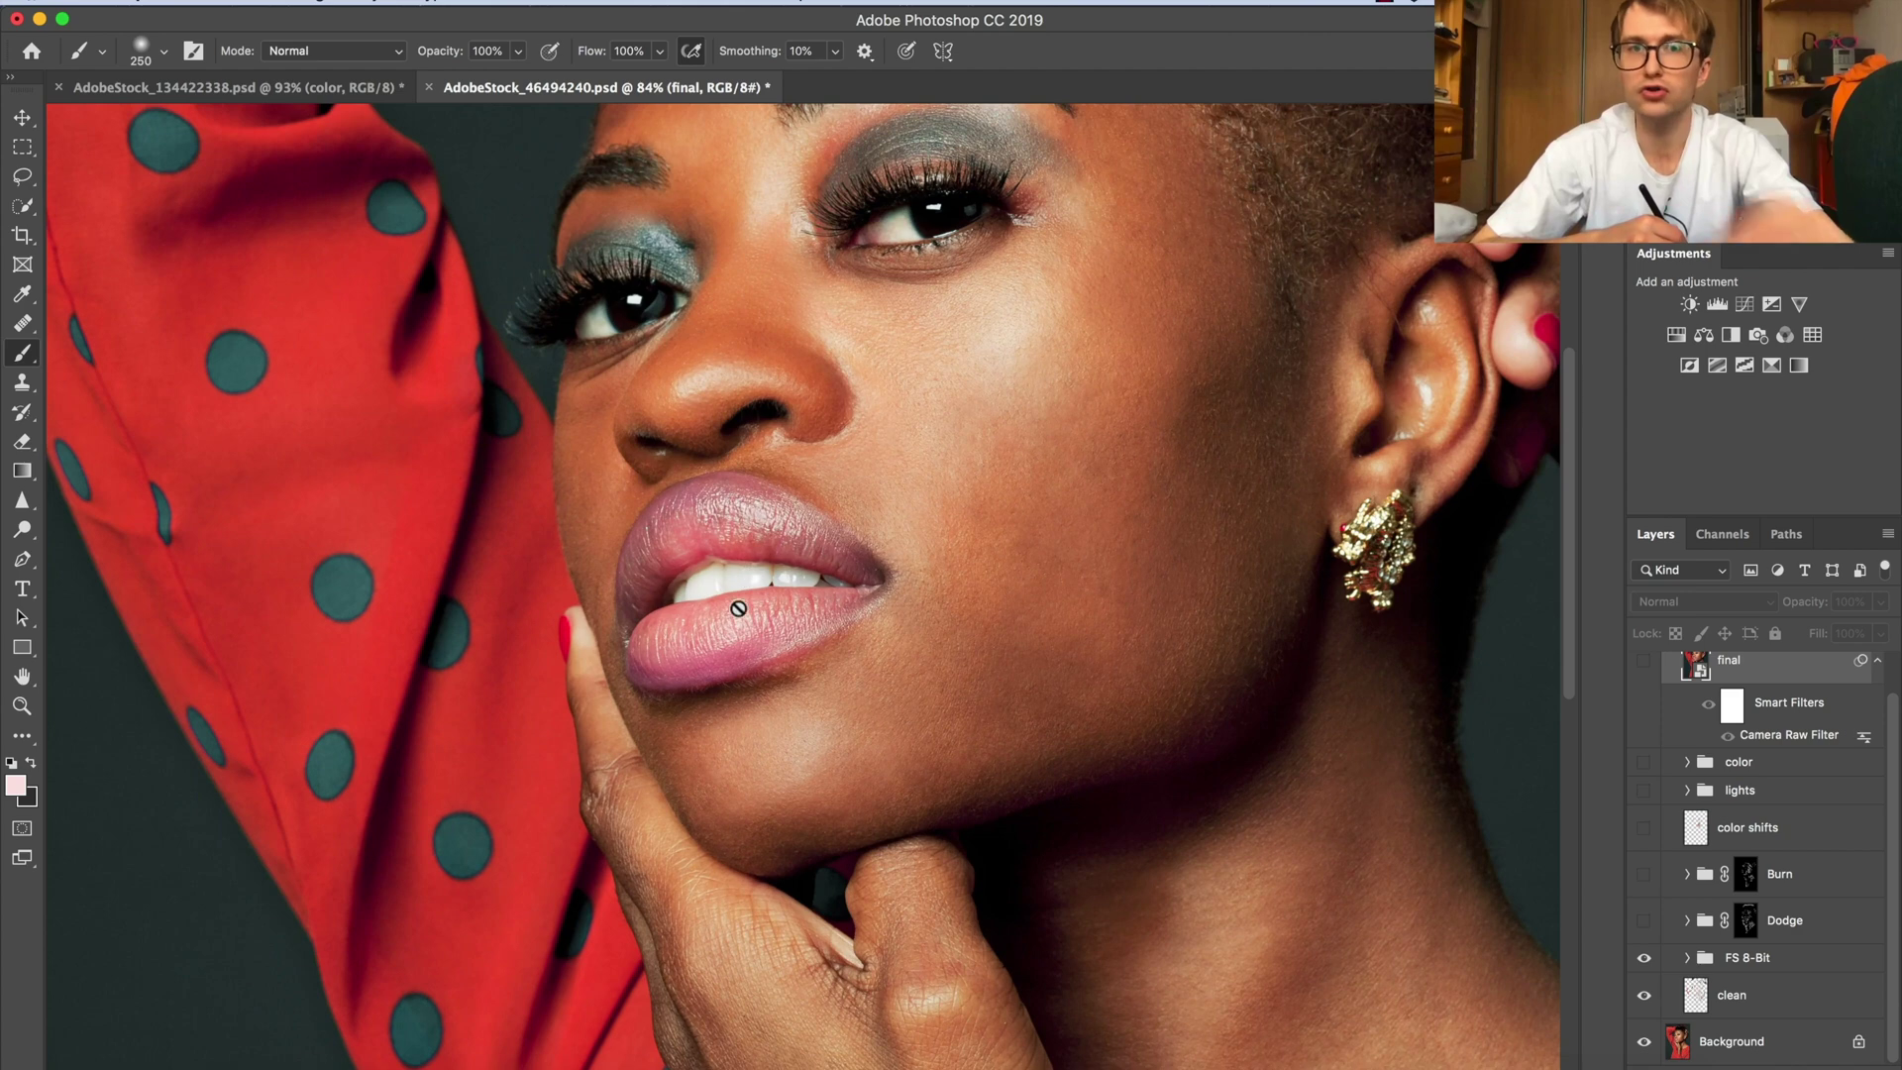
key("b")
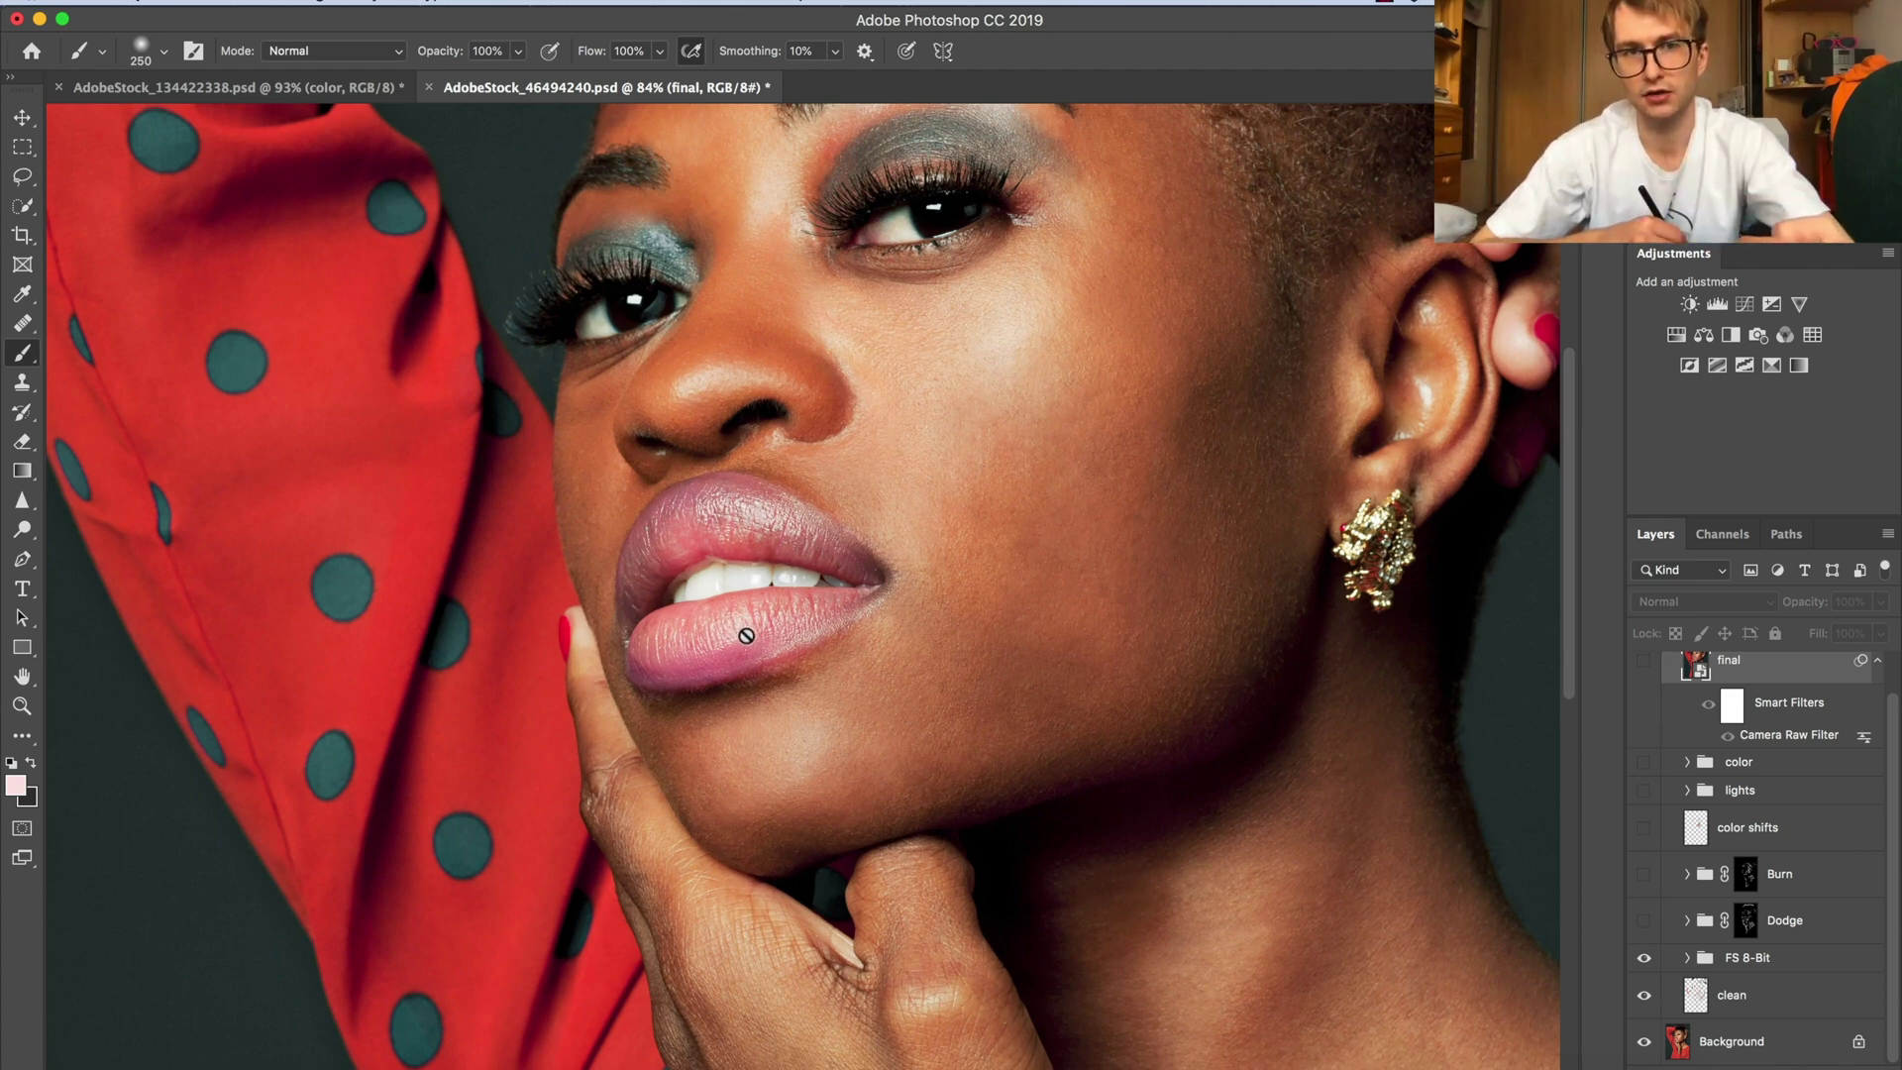
key("z")
left_click_drag(750, 634, 683, 634)
key("b")
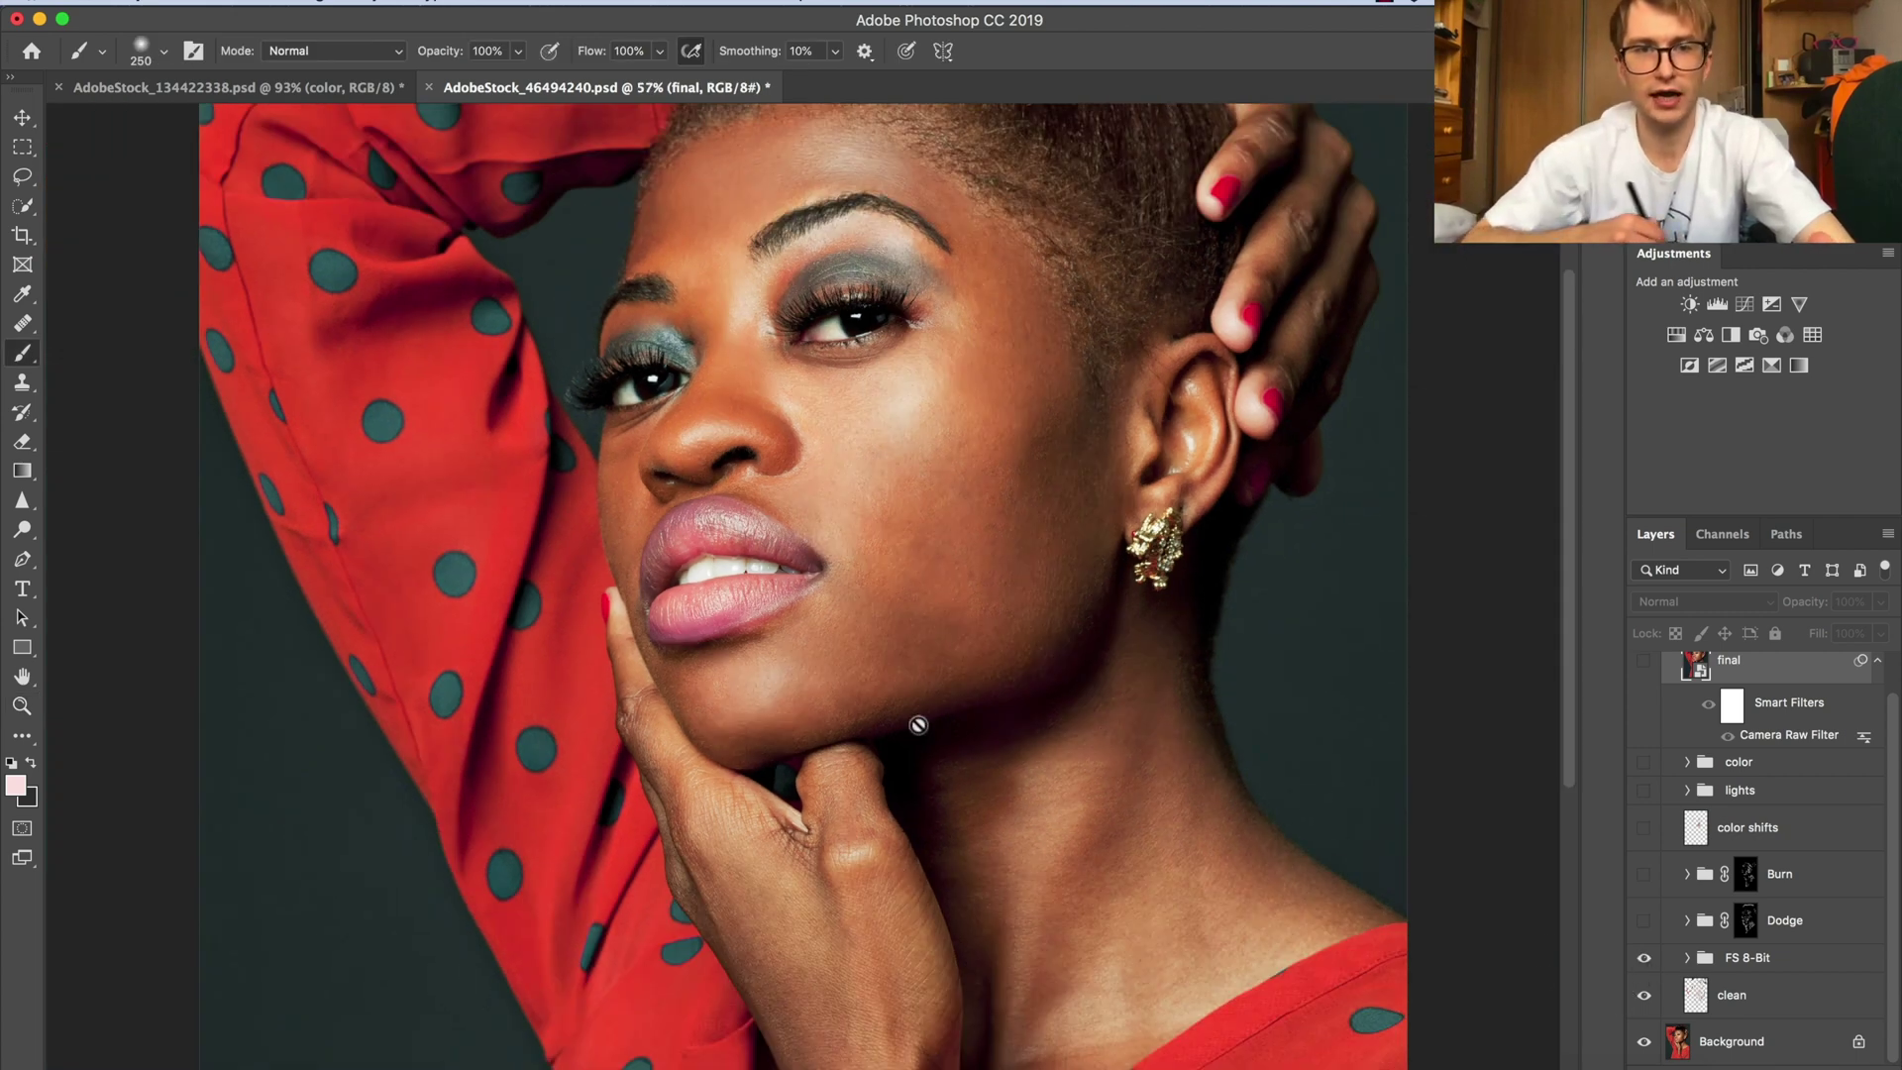
left_click_drag(898, 438, 909, 631)
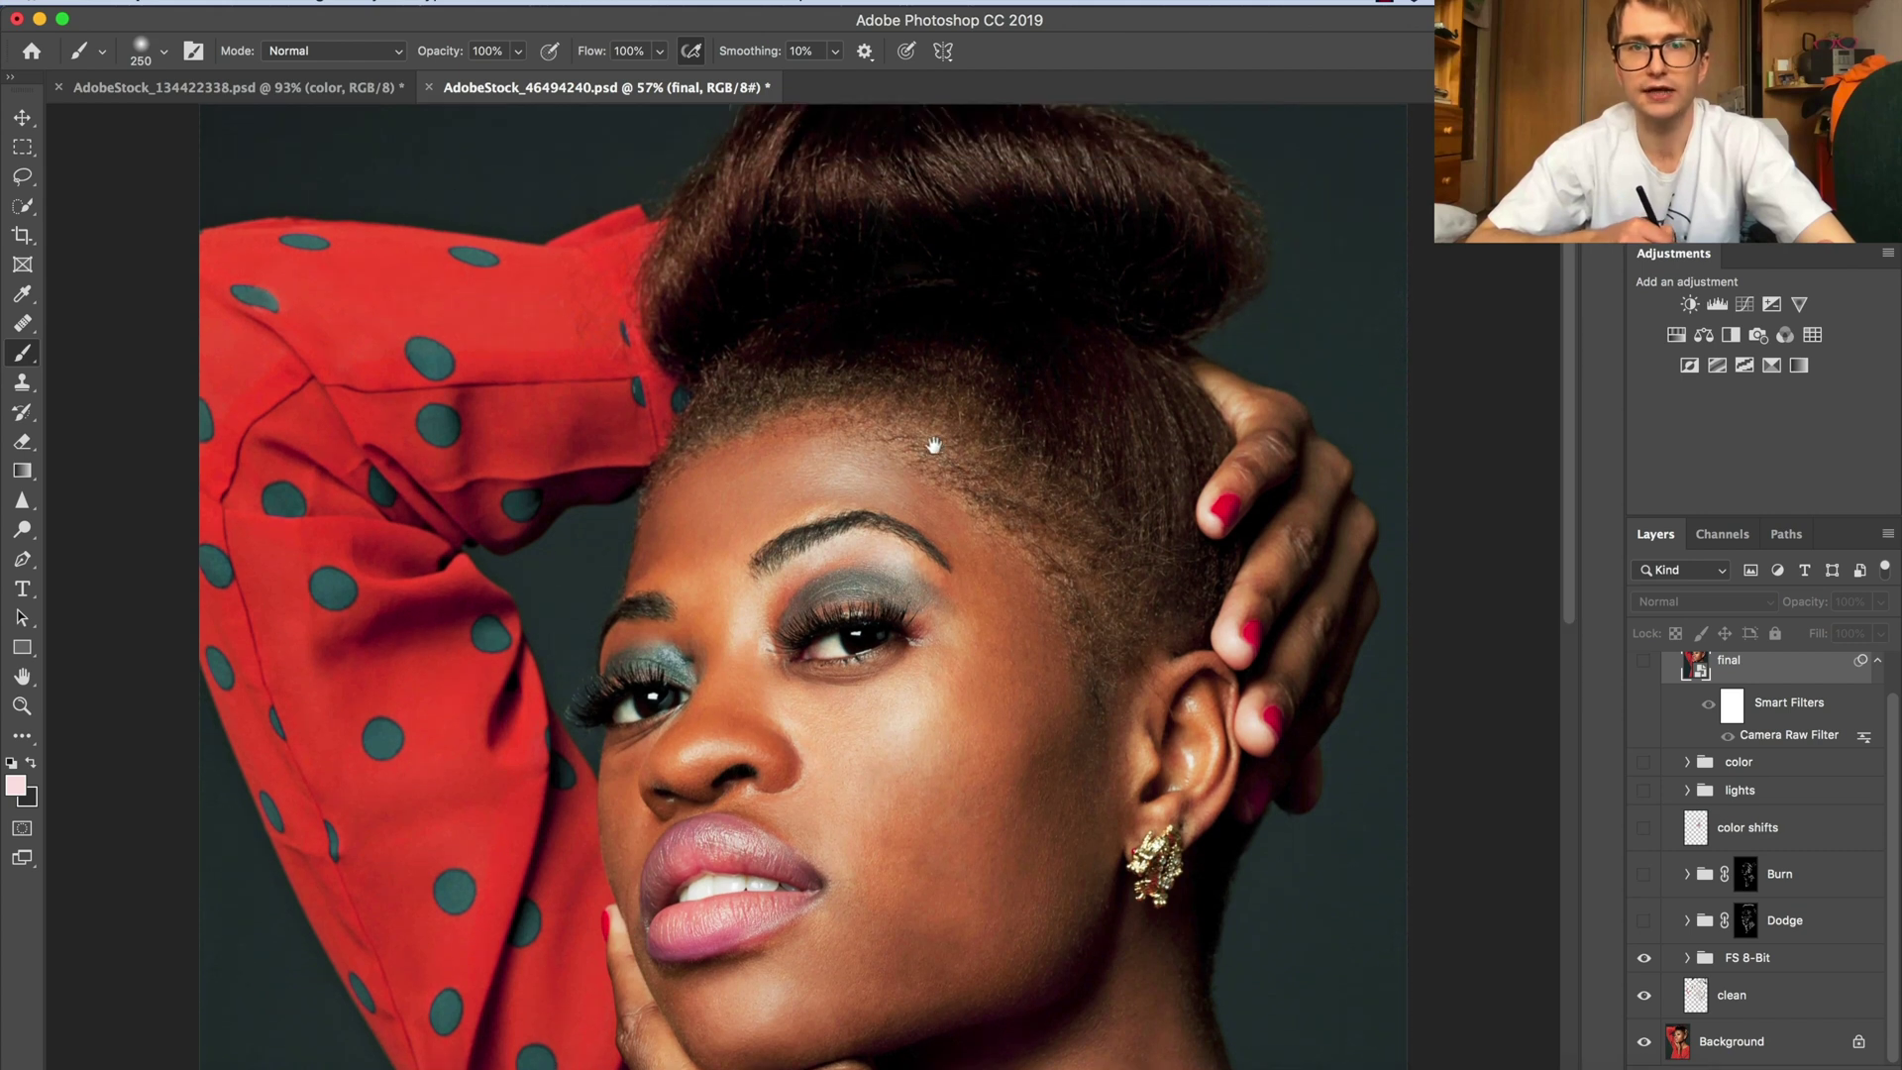
left_click(1644, 958)
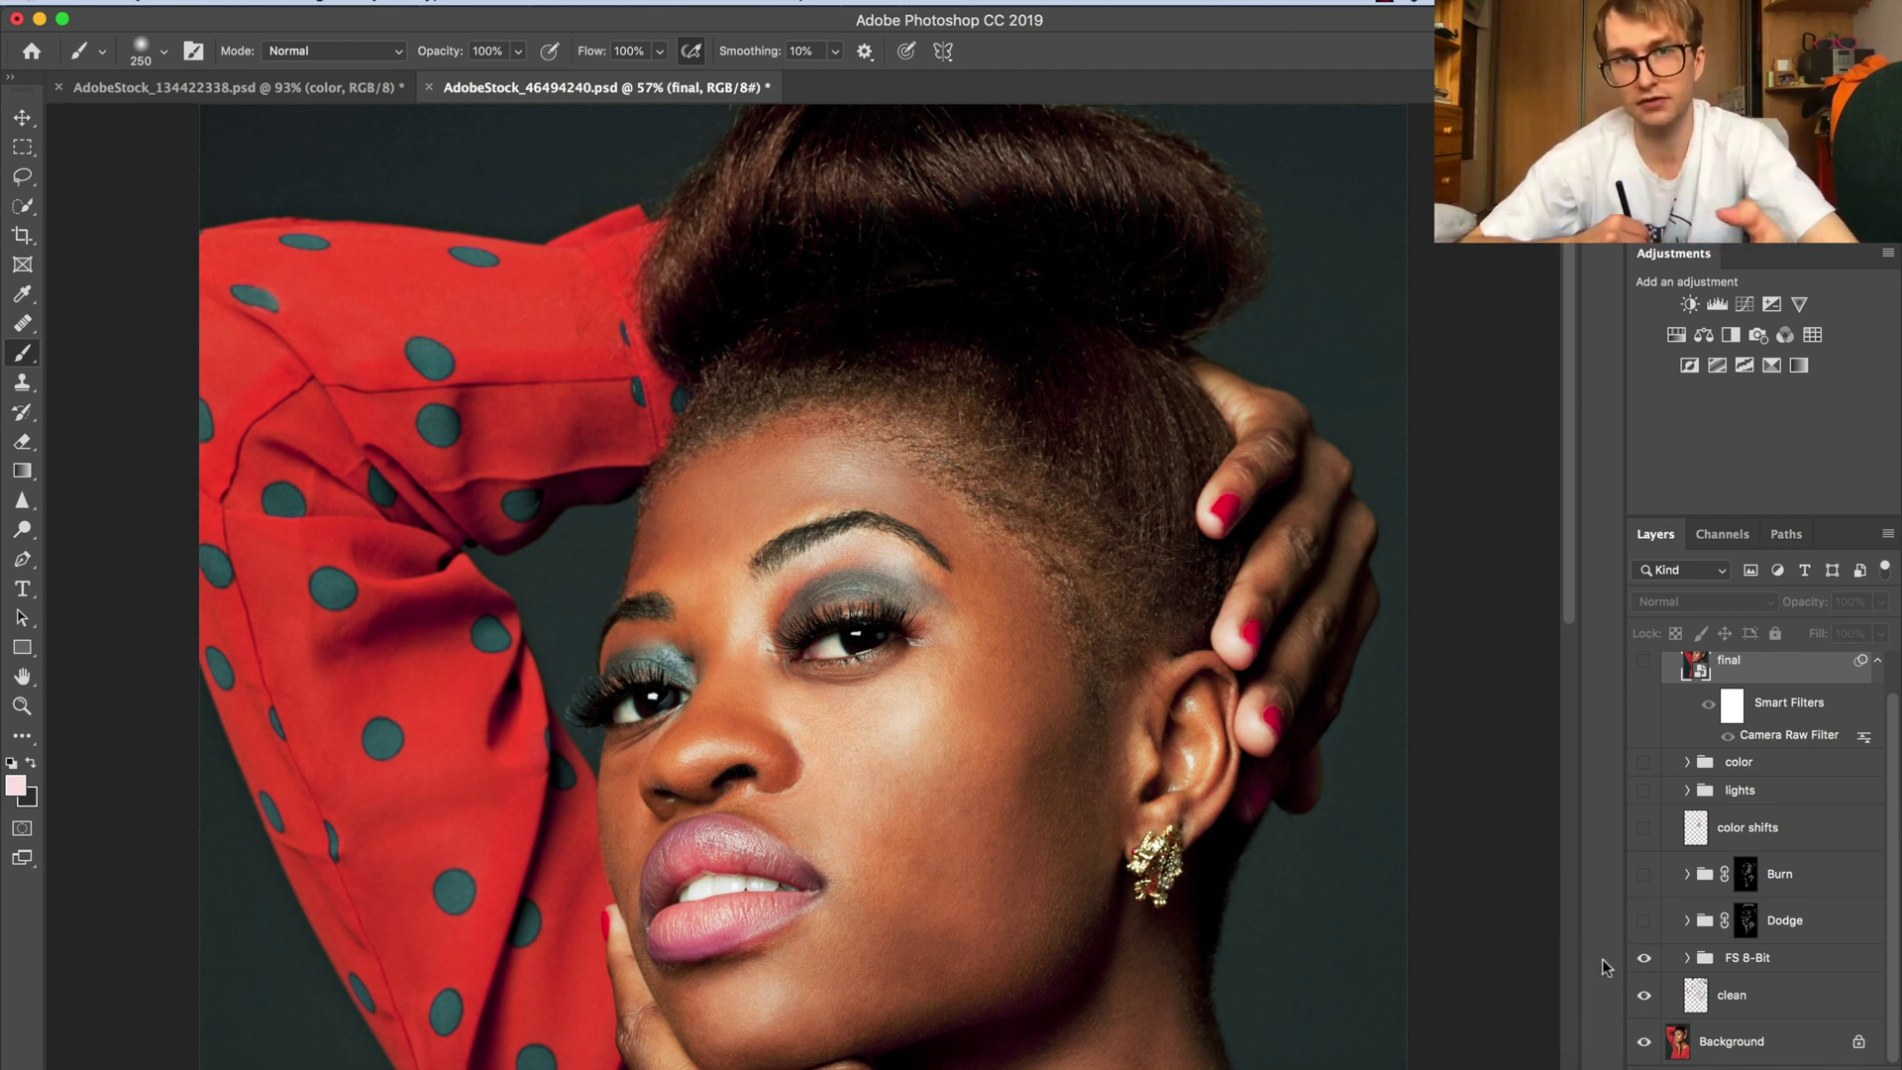
Show the Dodge, Burn, color shifts, lights and final layers, then zoom out on the portrait.
left_click(1644, 921)
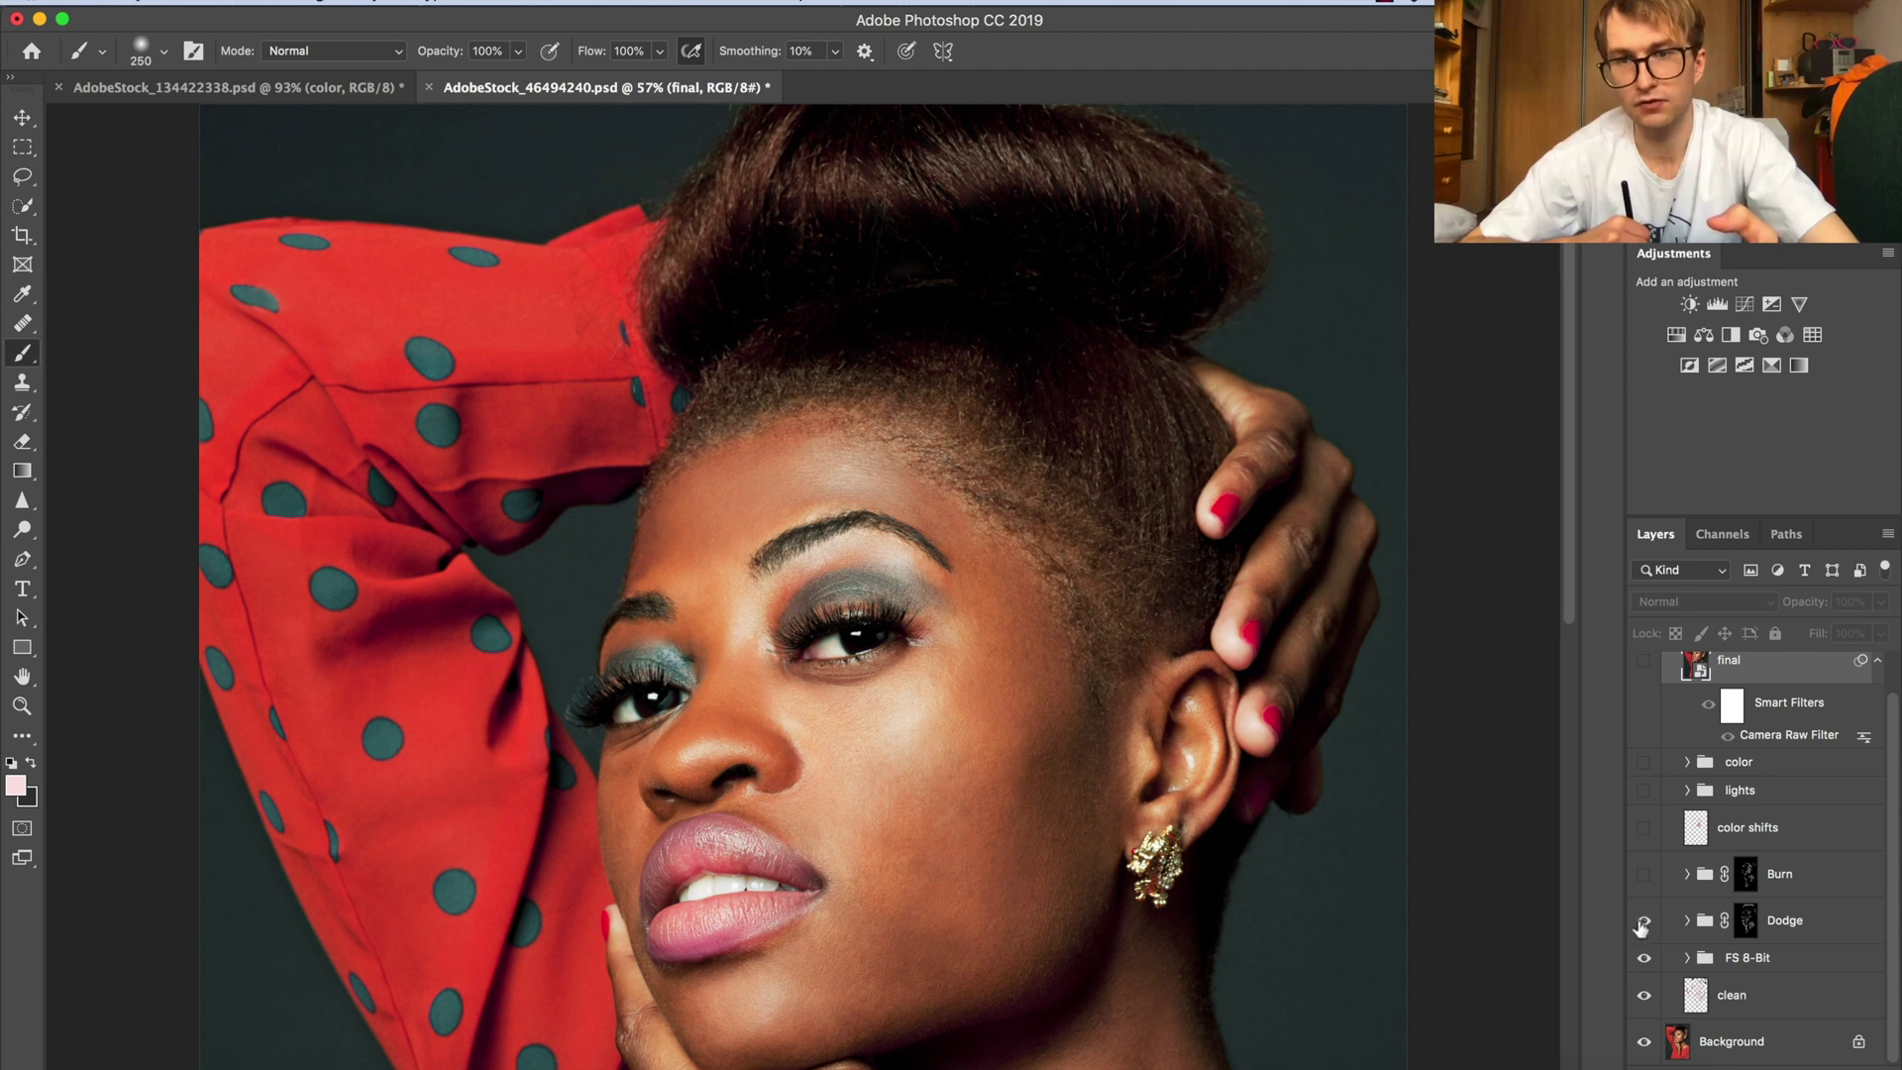
left_click(1644, 875)
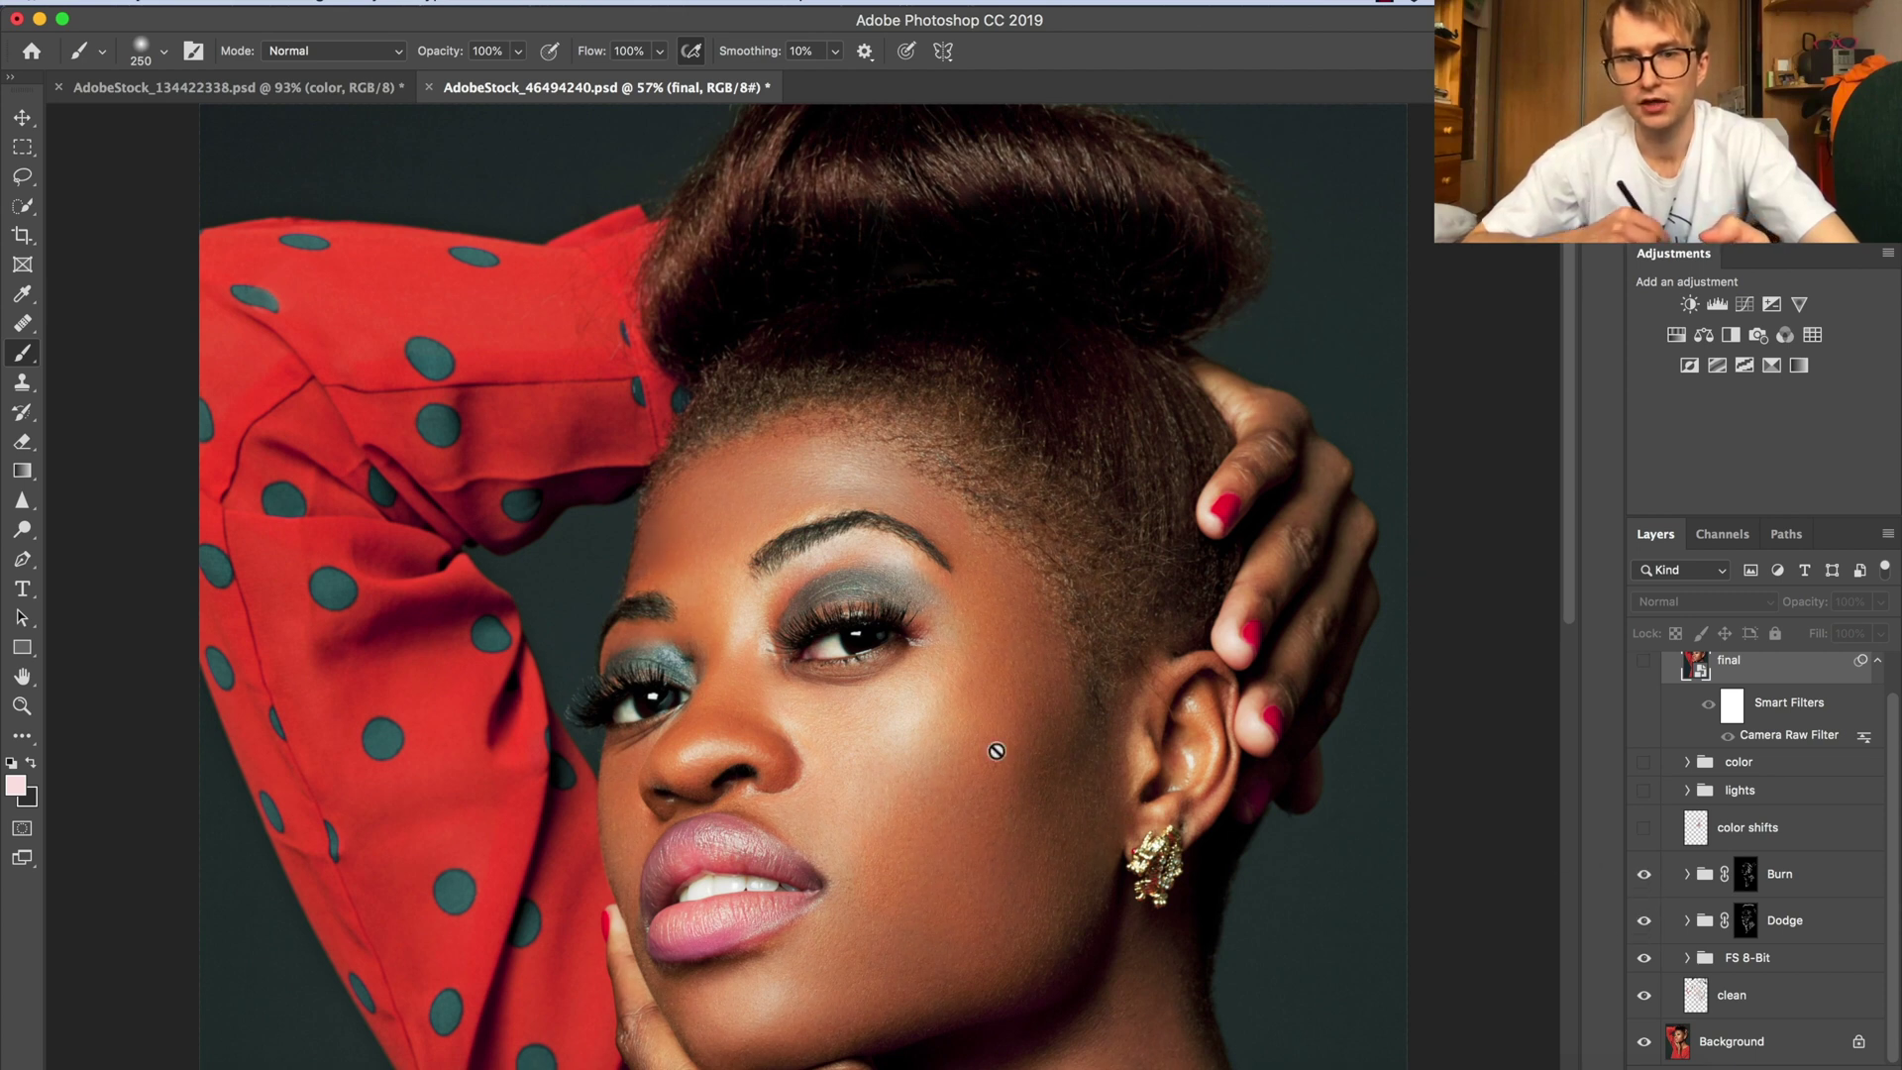
left_click(1643, 828)
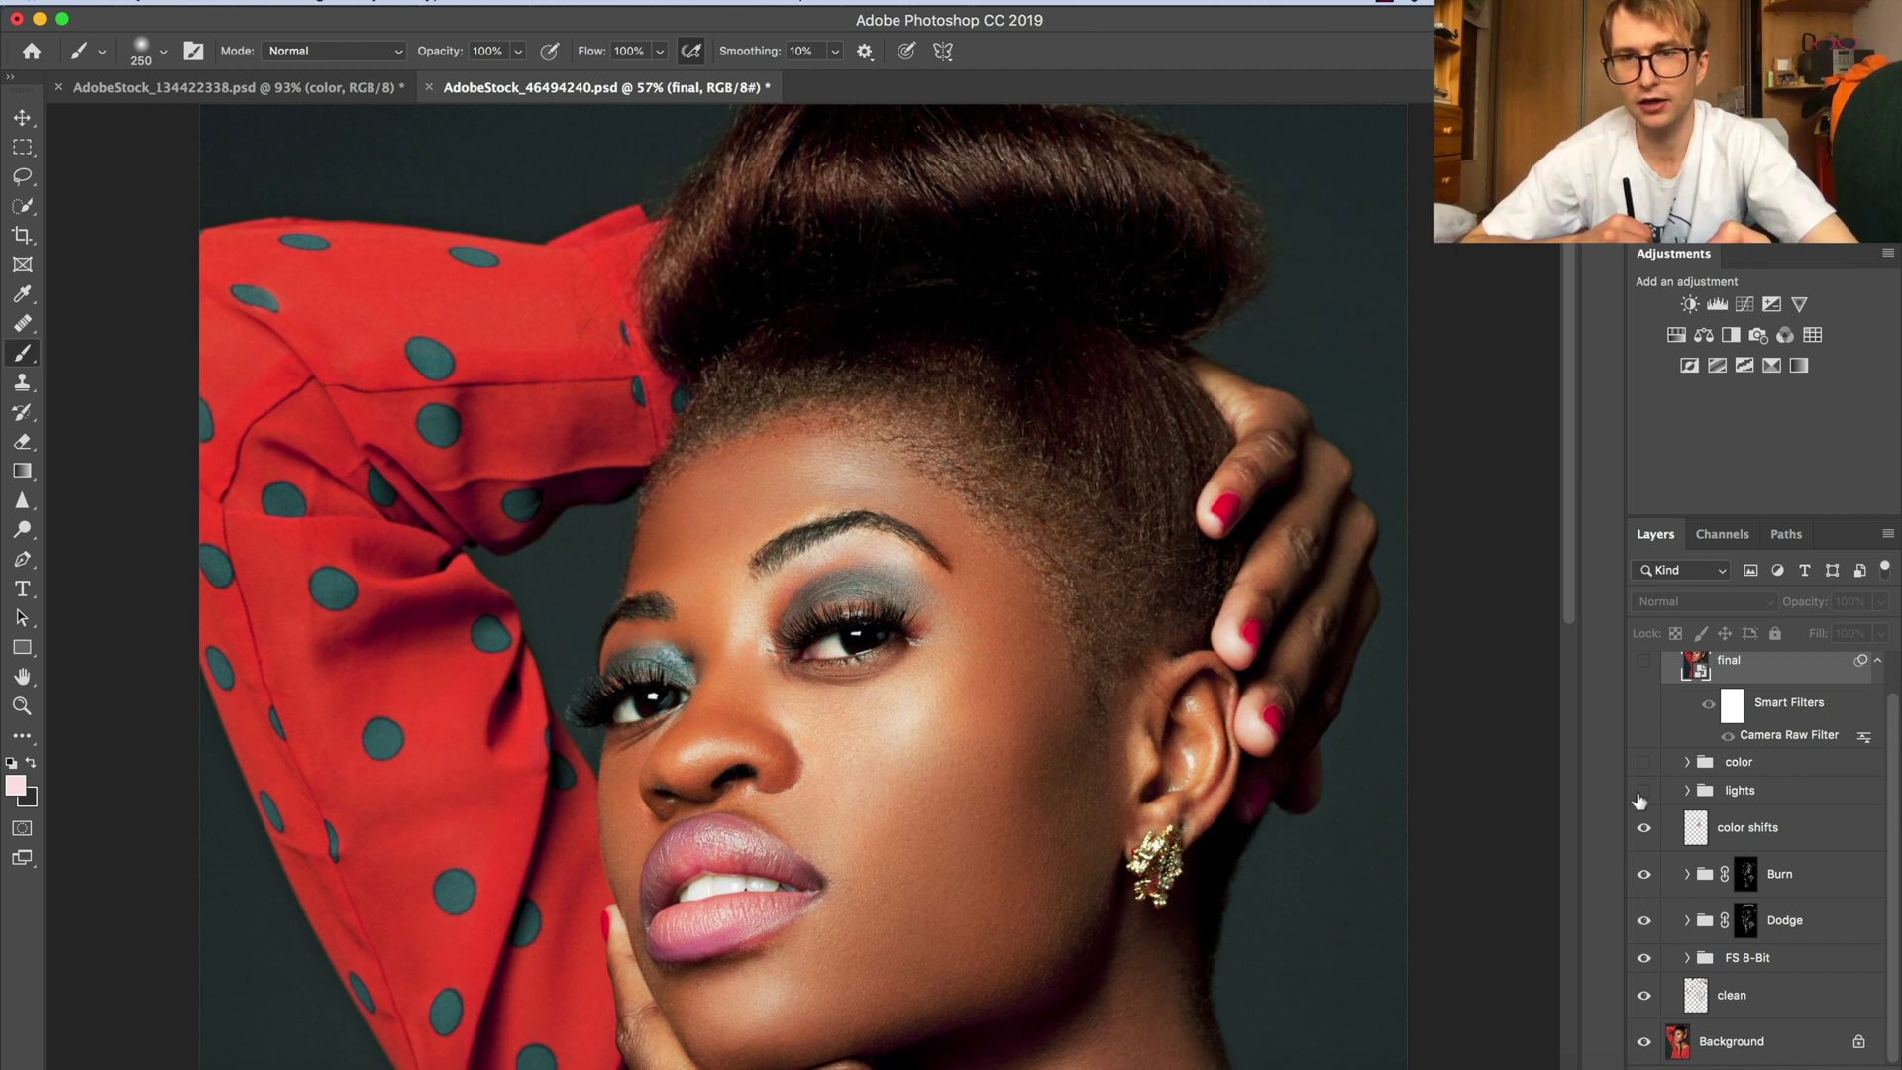
left_click(1643, 791)
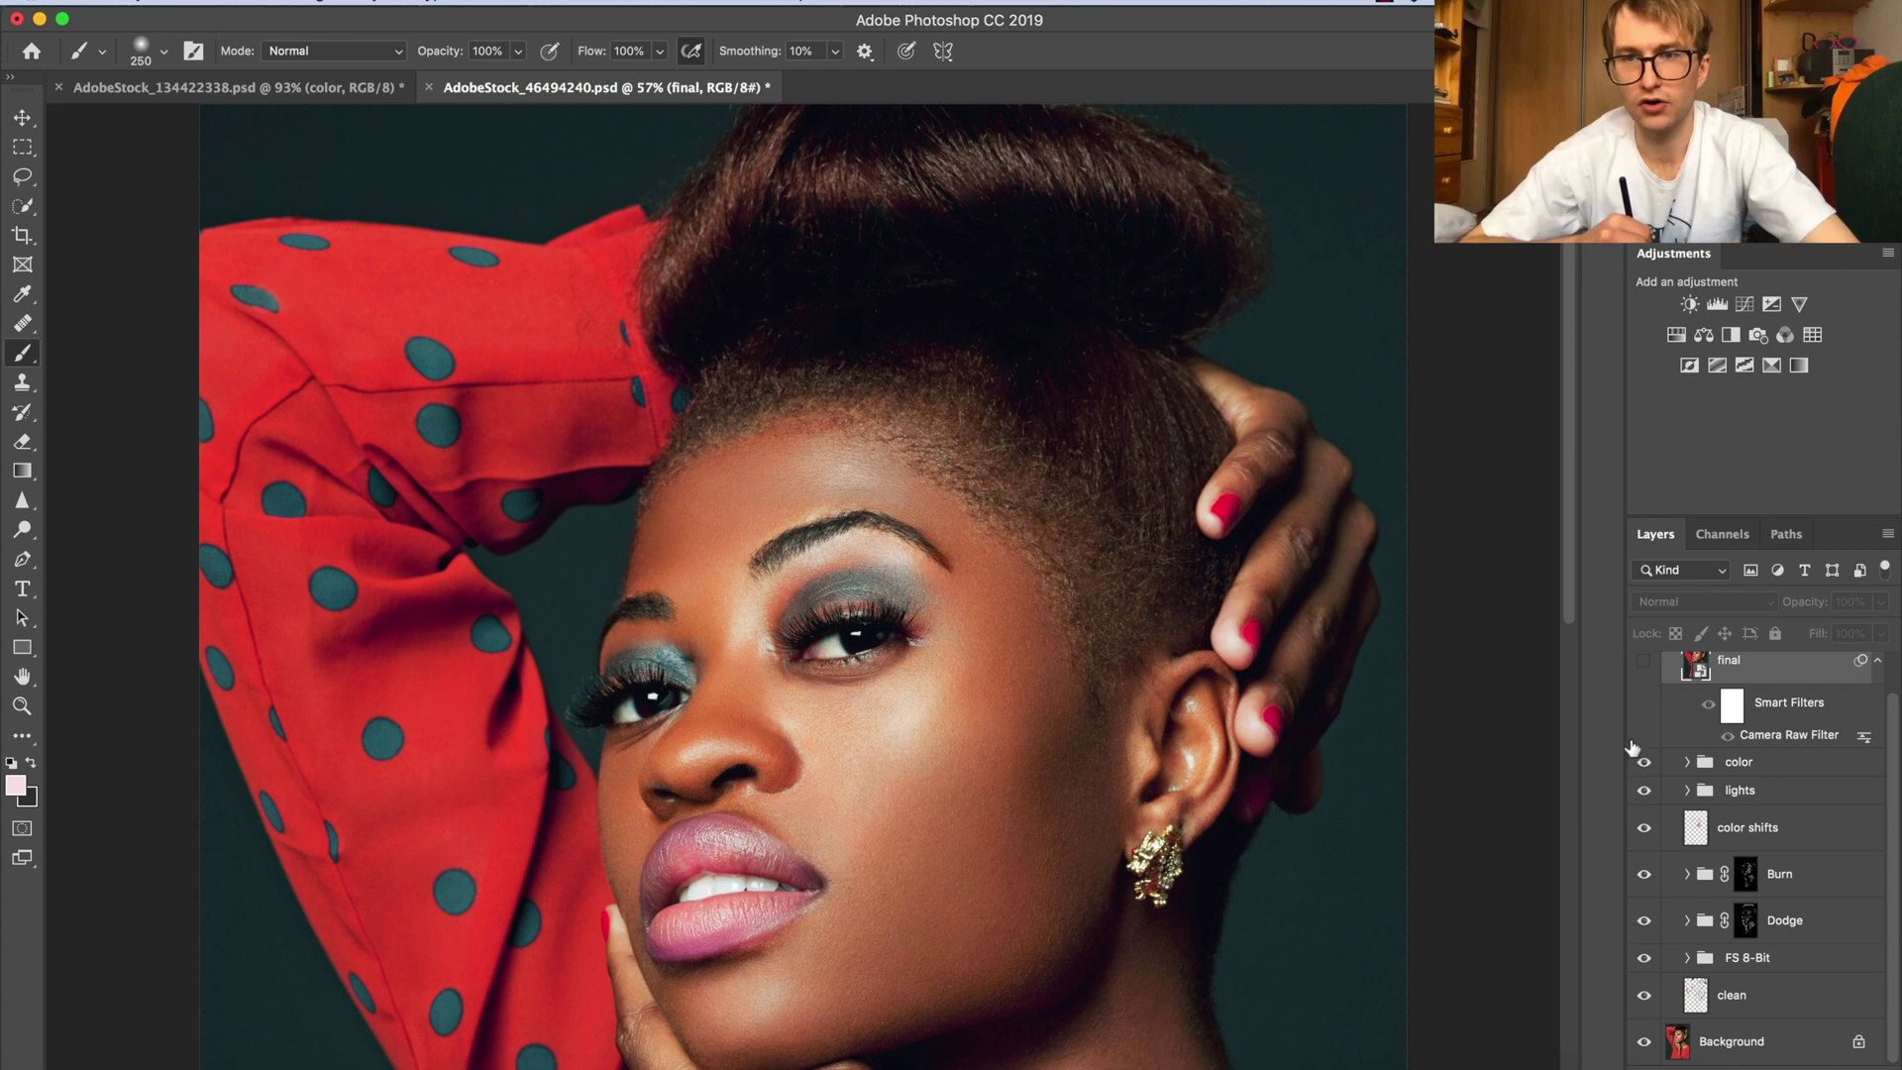
left_click(1644, 666)
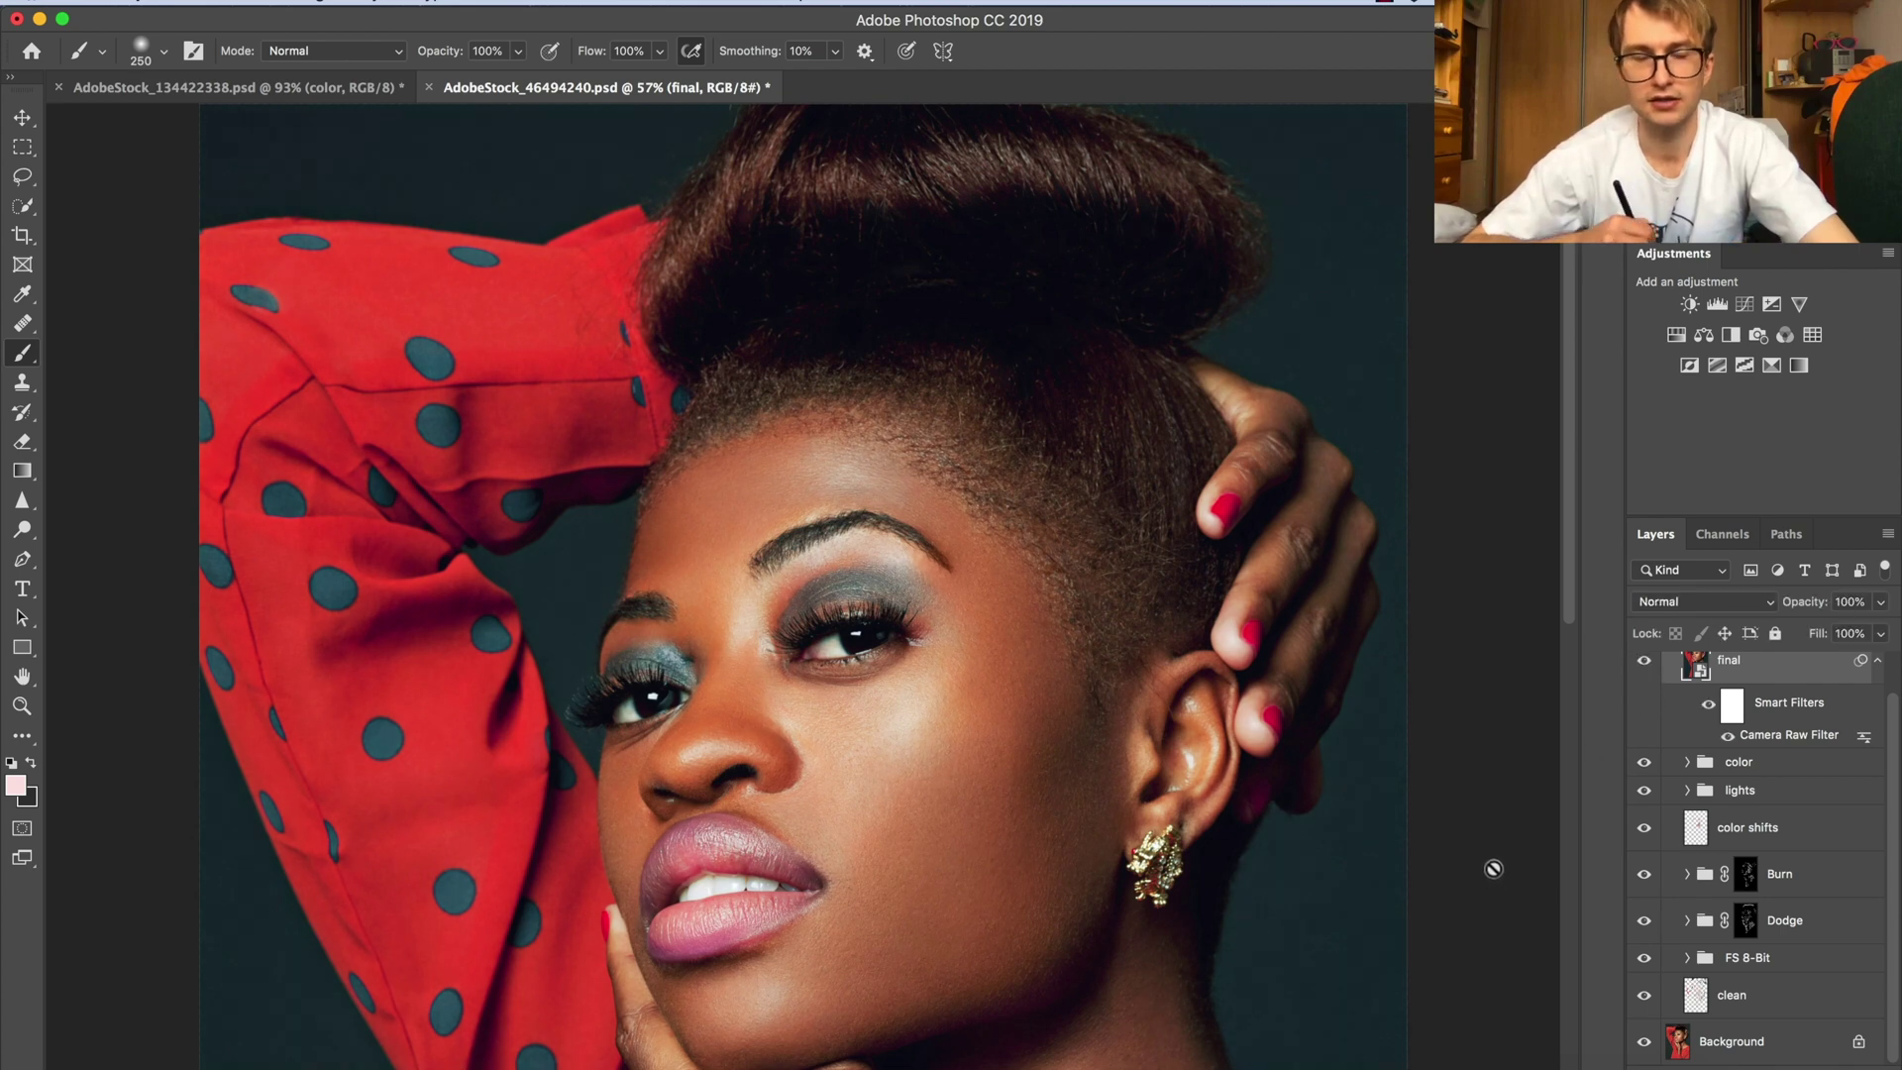
left_click_drag(989, 723, 971, 727)
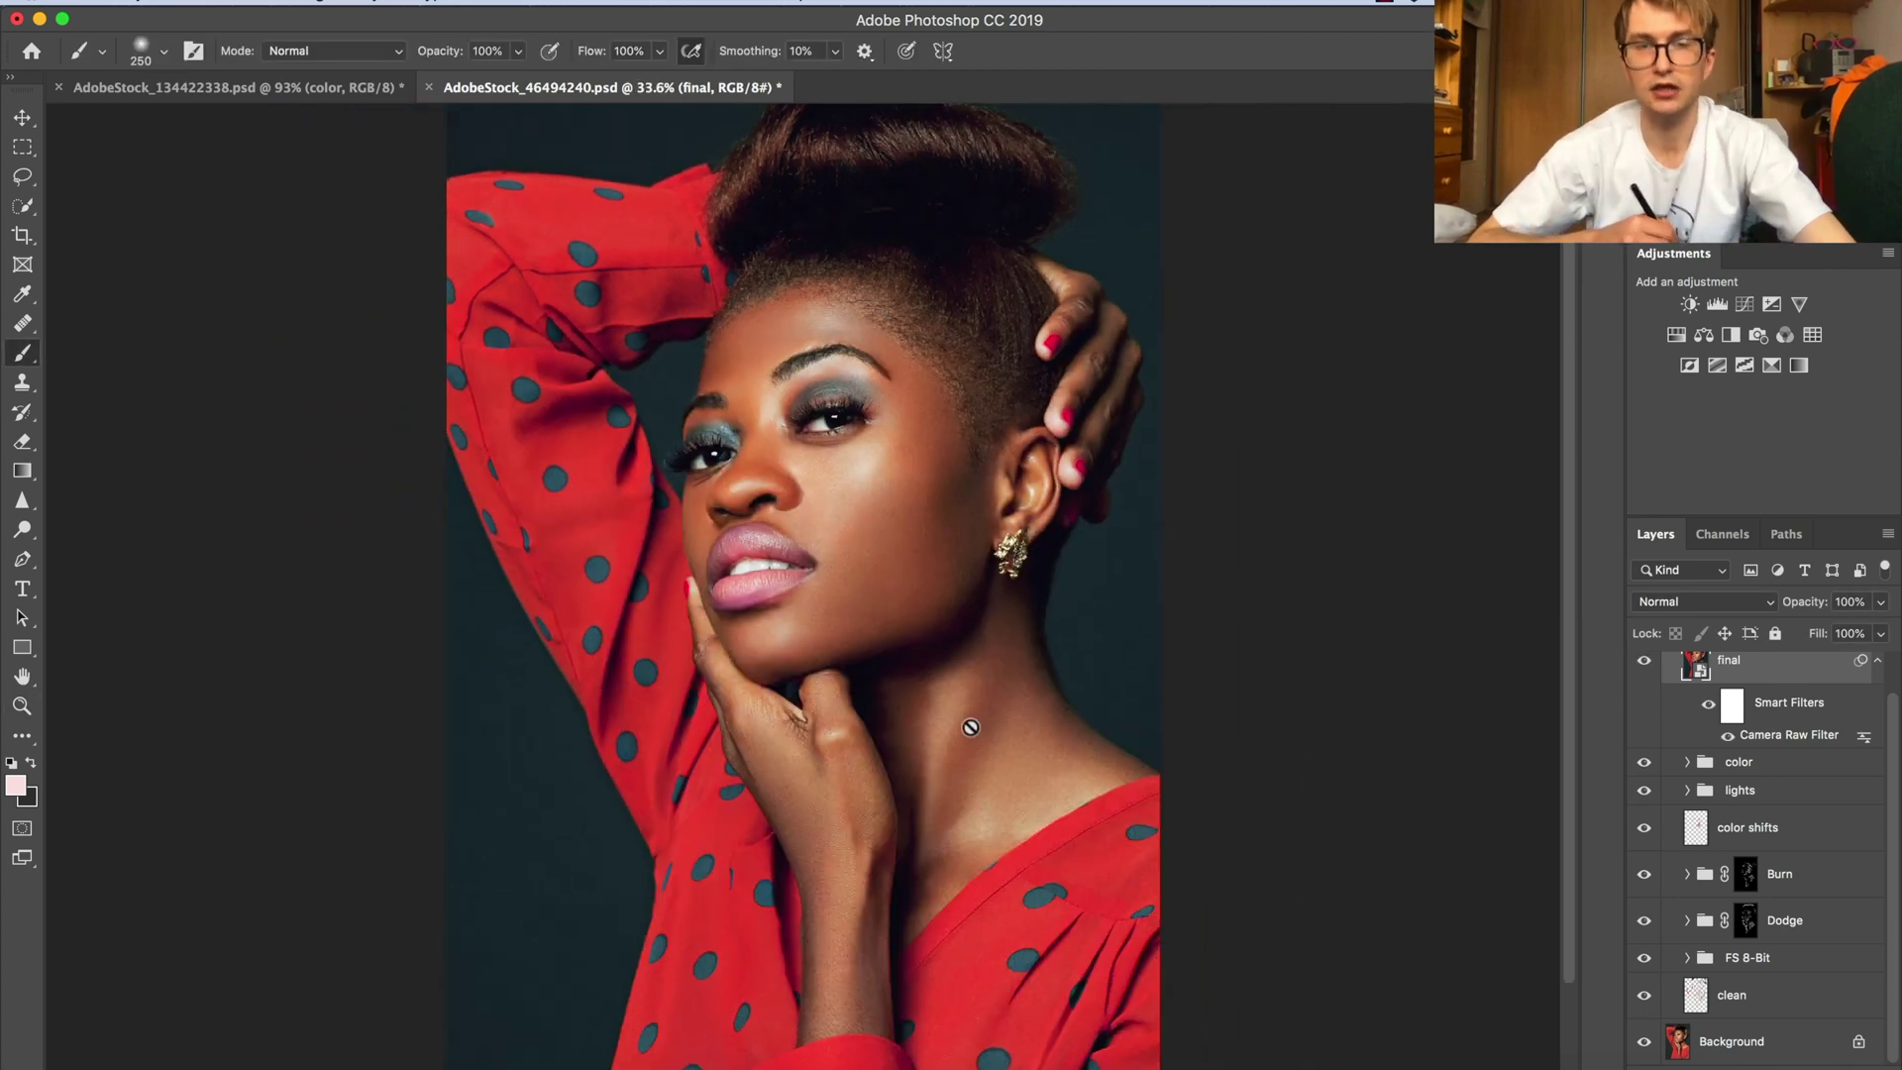